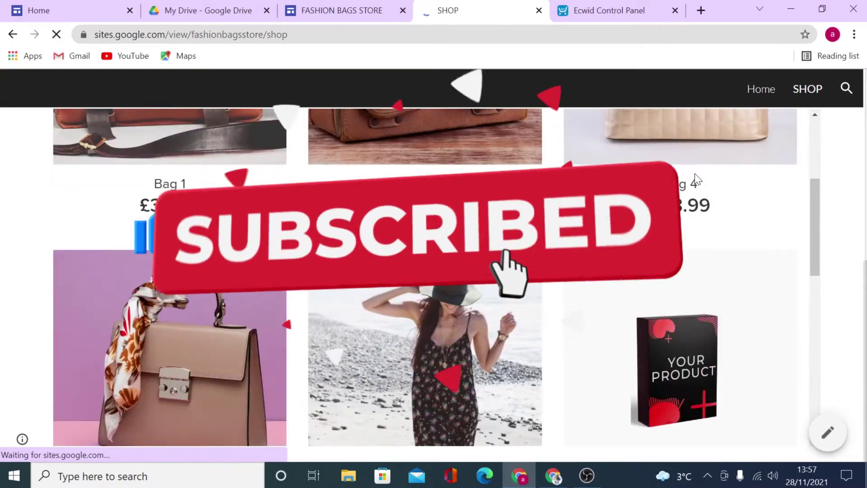
# Step: View the Bag 4 product detail page on the published SHOP catalogue
pyautogui.click(695, 173)
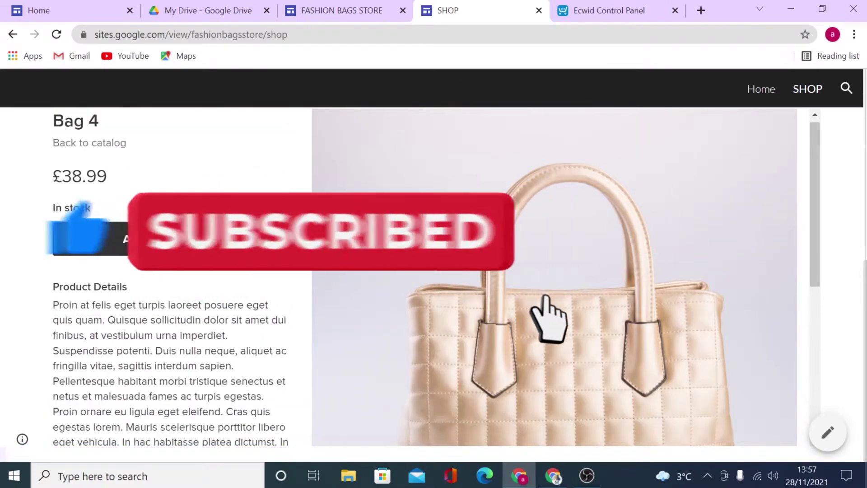
pyautogui.scroll(-4, 214, 330)
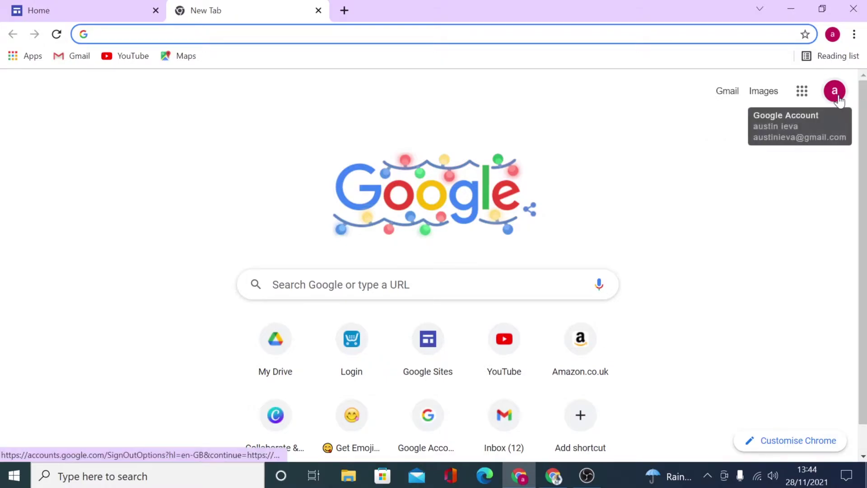
pyautogui.write('s')
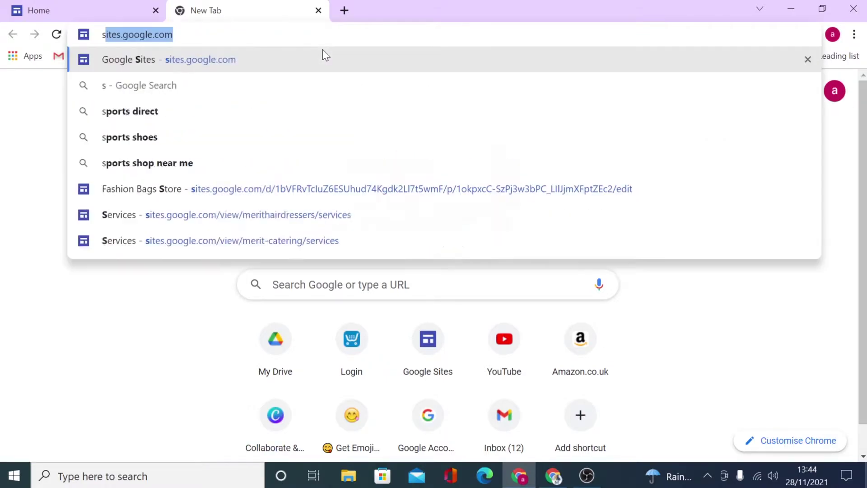
# Step: Go to sites.google.com, then reach Google Drive via the Google apps grid to create a blank site
pyautogui.press('Return')
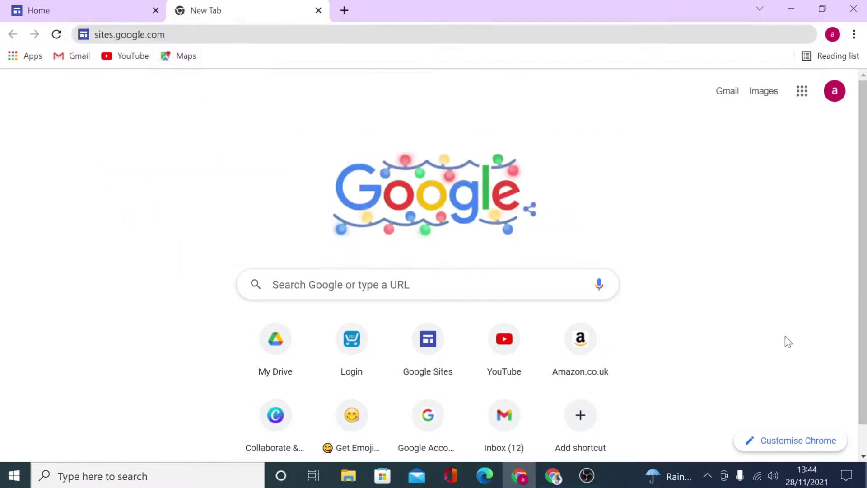
pyautogui.click(801, 92)
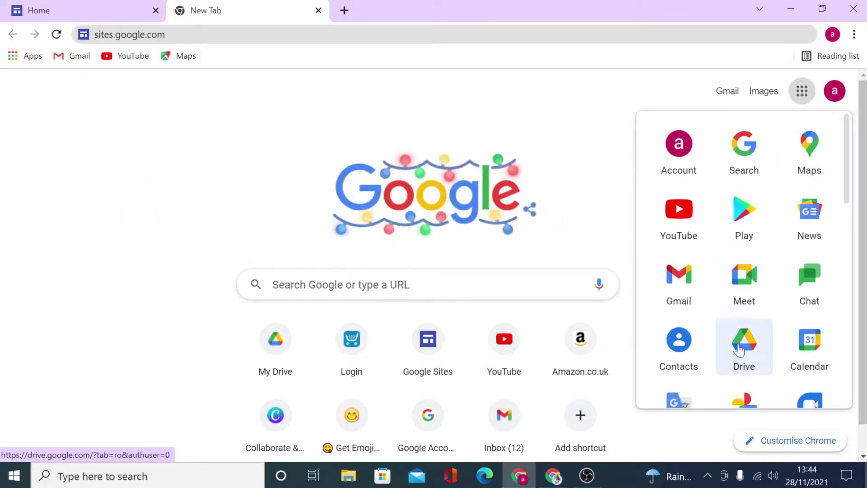
pyautogui.click(739, 347)
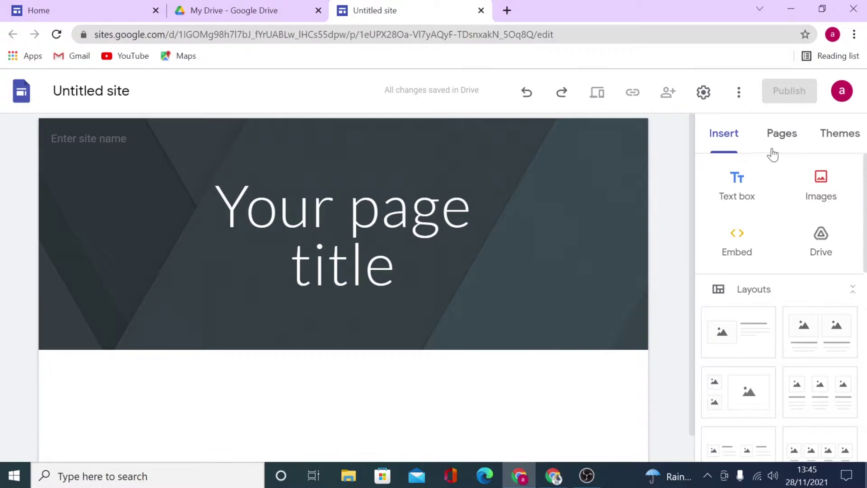
# Step: Create a new page named SHOP from the Pages panel and return to editing Home
pyautogui.click(780, 133)
pyautogui.click(782, 416)
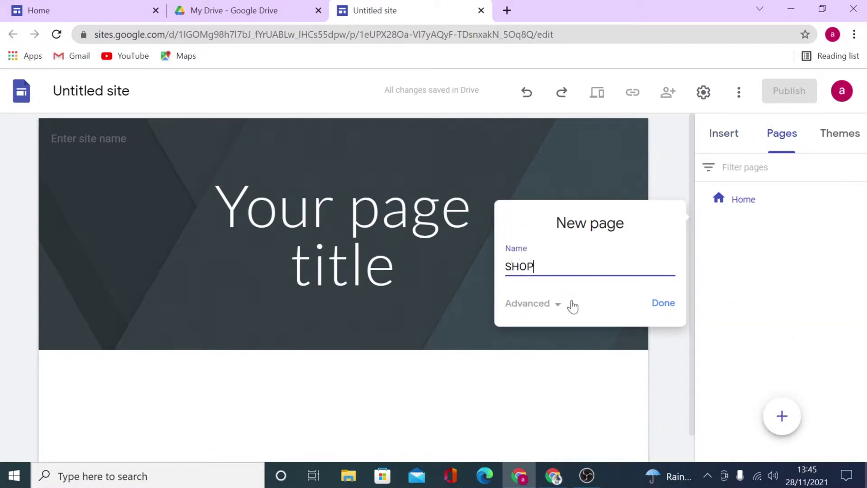
pyautogui.click(663, 303)
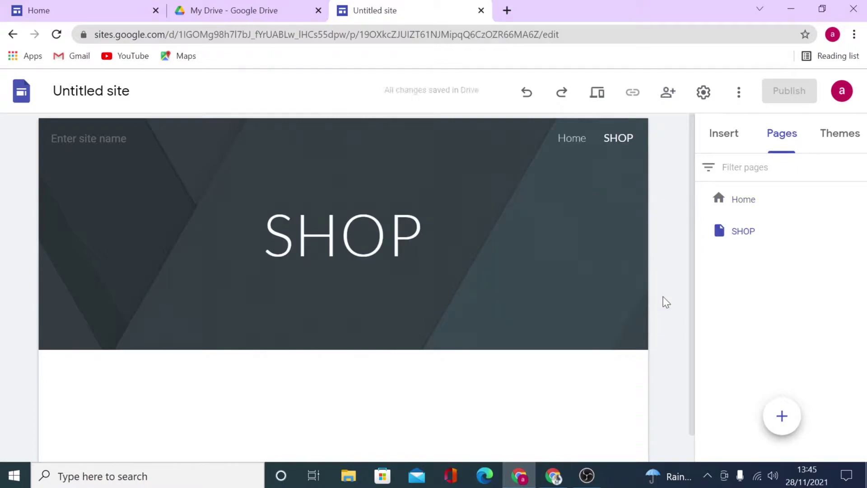
pyautogui.click(754, 204)
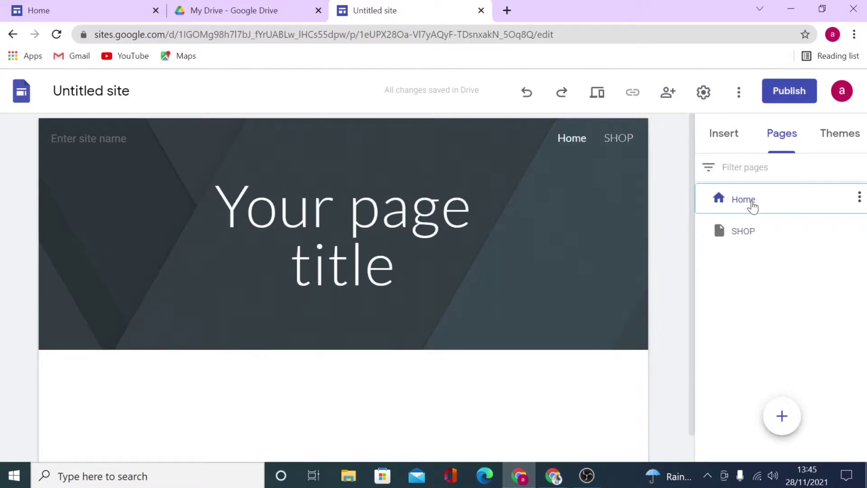
# Step: Name the site FASHION BAGS STORE and clear the auto-filled site name from the header
pyautogui.click(92, 91)
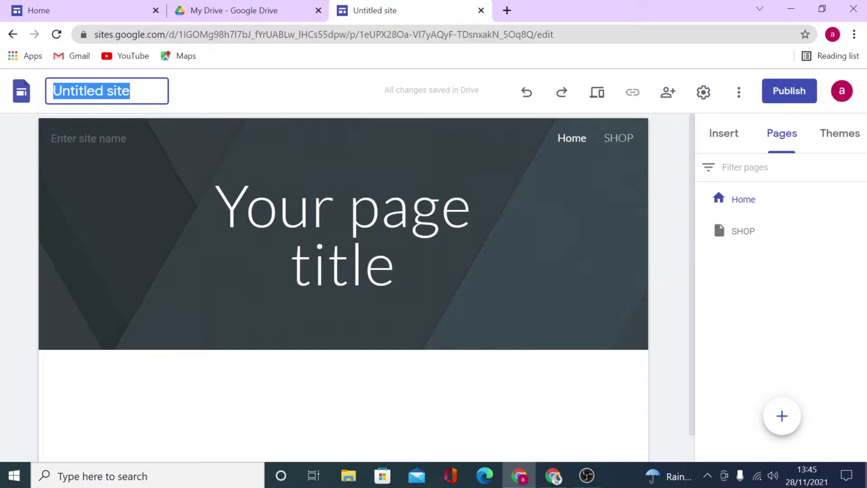
pyautogui.write('FASHION BAG')
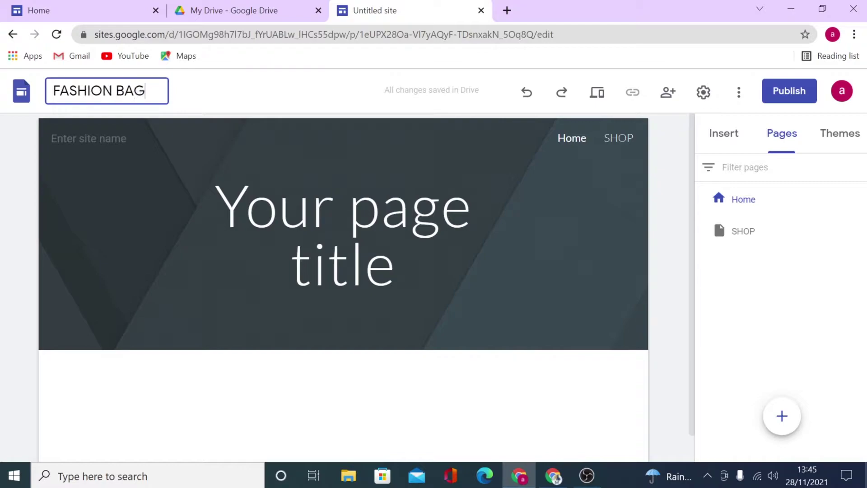
pyautogui.write('S D')
pyautogui.press('BackSpace')
pyautogui.write('S')
pyautogui.write('TORE')
pyautogui.press('Return')
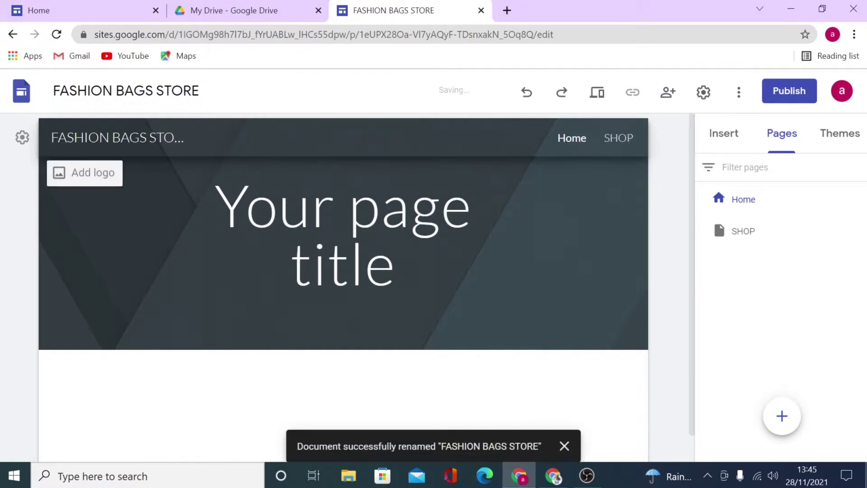
pyautogui.press('BackSpace')
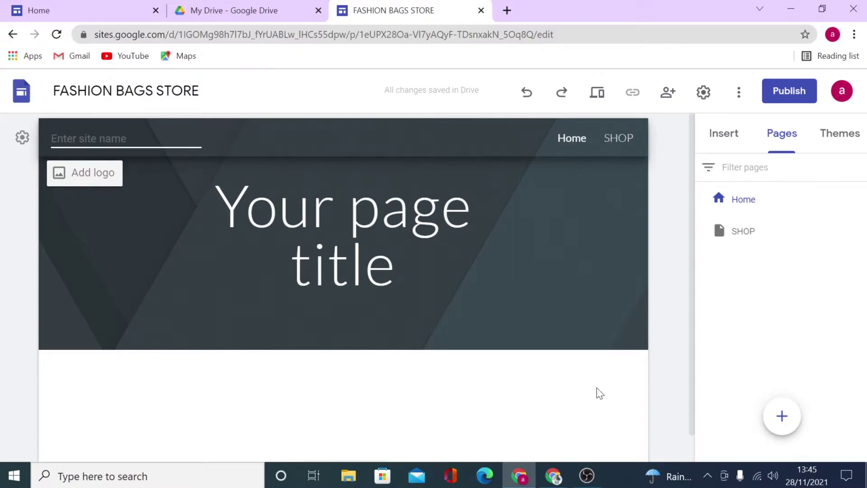
# Step: Make the Home header a Cover with the uploaded storee (15) woman-with-backpack photo
pyautogui.click(587, 367)
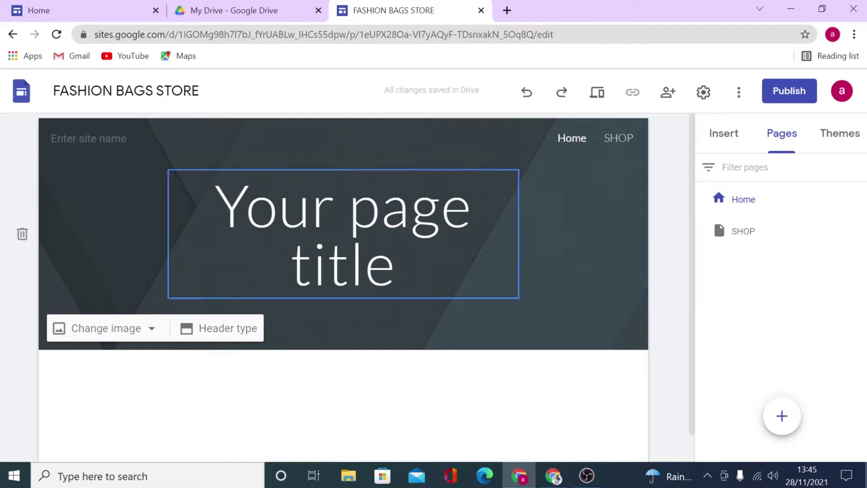
pyautogui.click(221, 338)
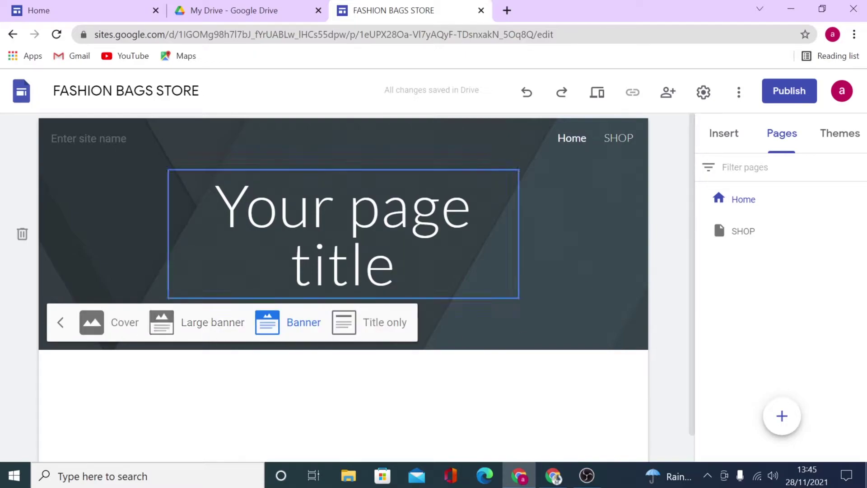
pyautogui.click(89, 321)
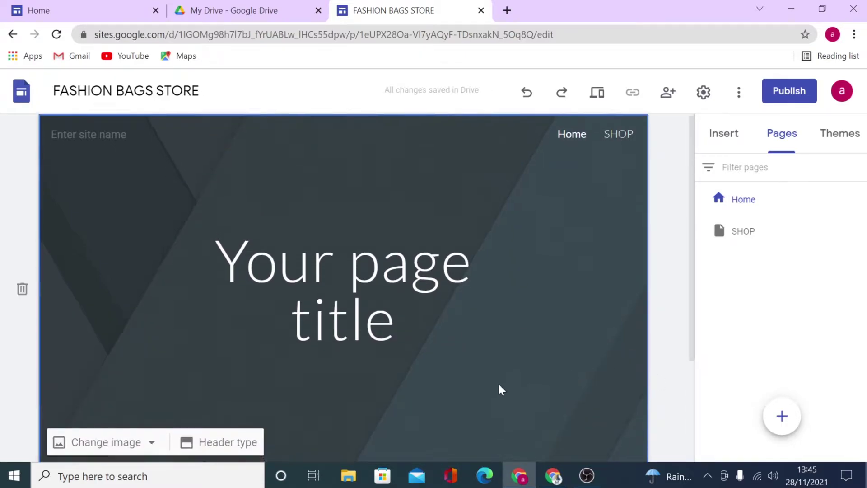
pyautogui.scroll(-3, 486, 386)
pyautogui.click(149, 309)
pyautogui.click(112, 348)
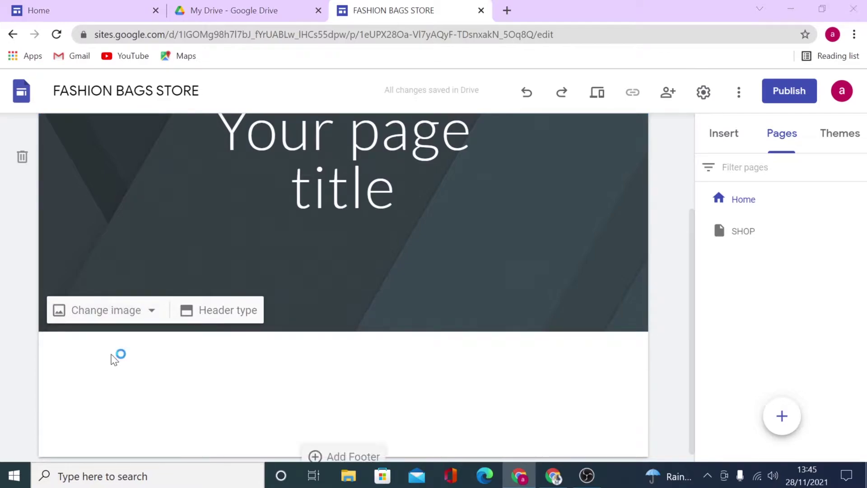
pyautogui.click(236, 144)
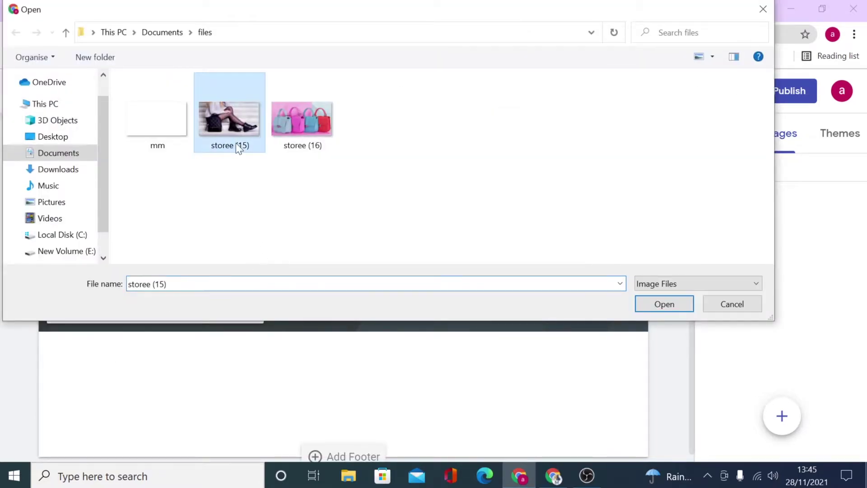
pyautogui.click(663, 306)
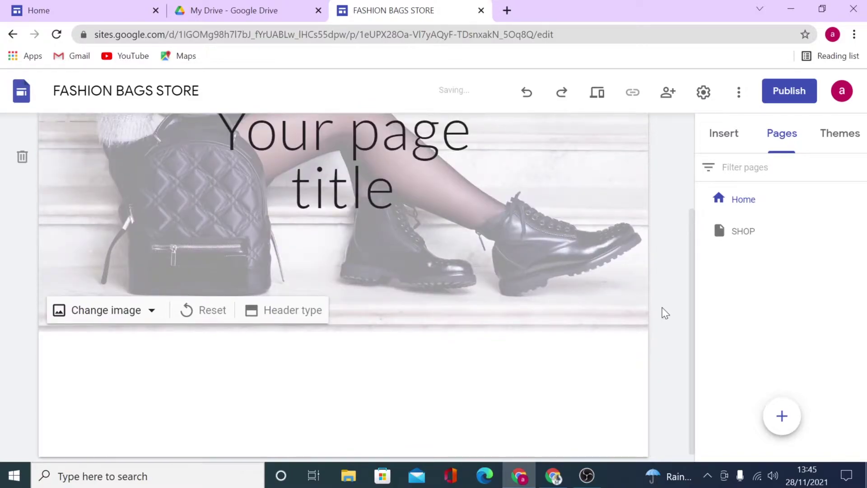
# Step: Turn off the header's readability overlay and delete the page title text box
pyautogui.click(597, 315)
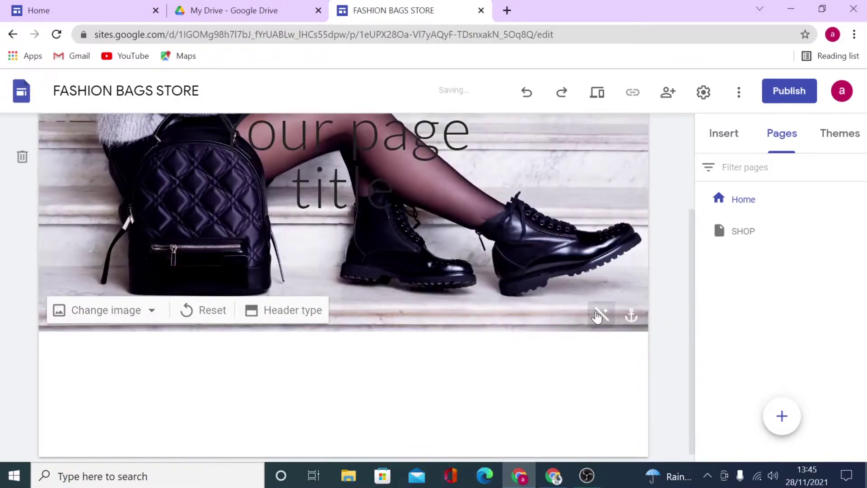
pyautogui.scroll(3, 543, 312)
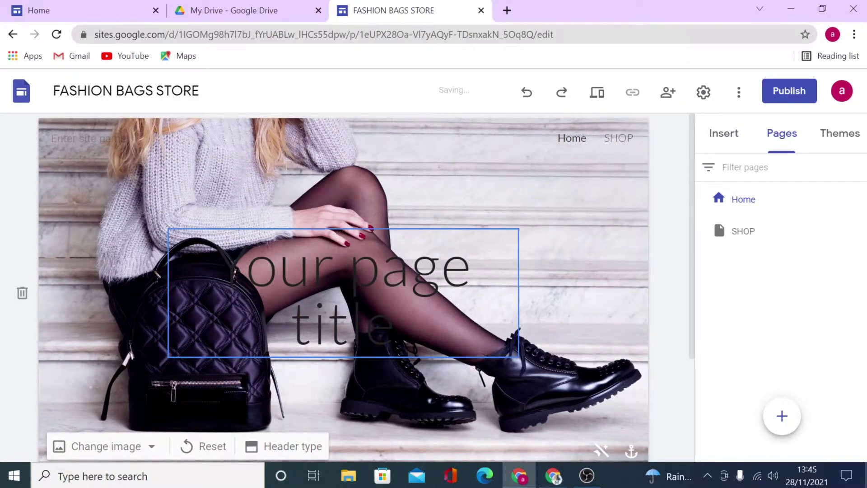
pyautogui.click(494, 233)
pyautogui.click(589, 208)
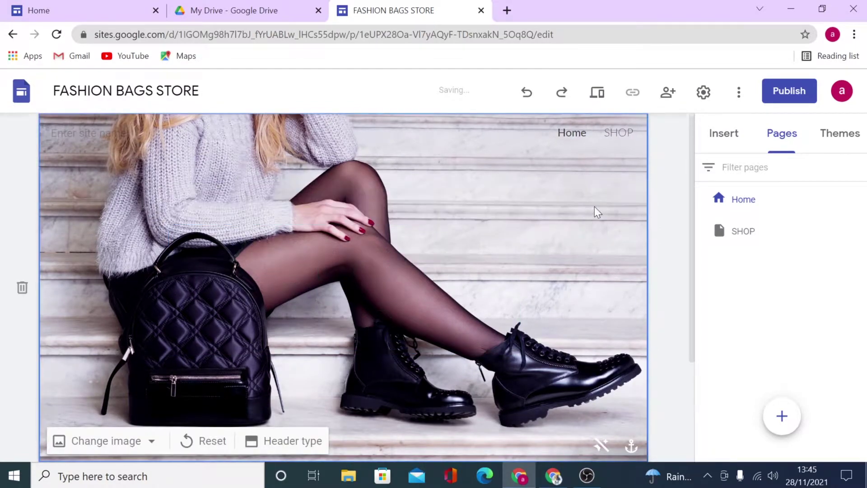
pyautogui.scroll(-3, 435, 303)
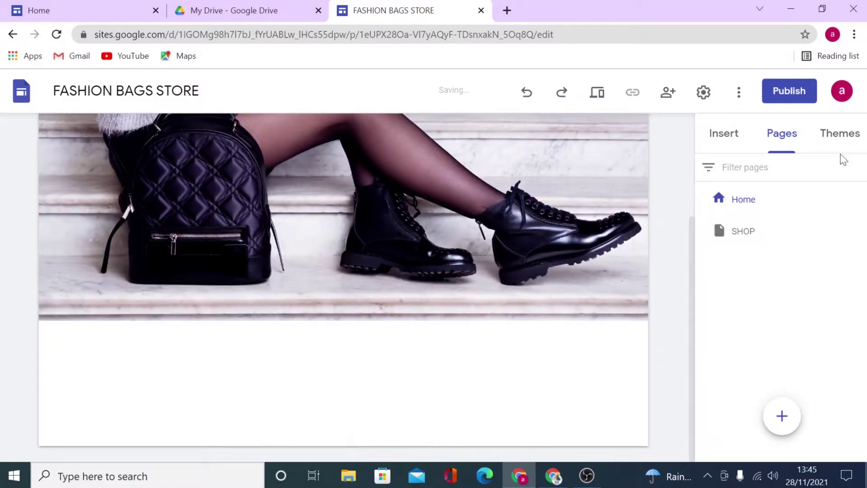
# Step: Insert a SHOP NOW button linked to the SHOP page below the cover photo
pyautogui.click(728, 136)
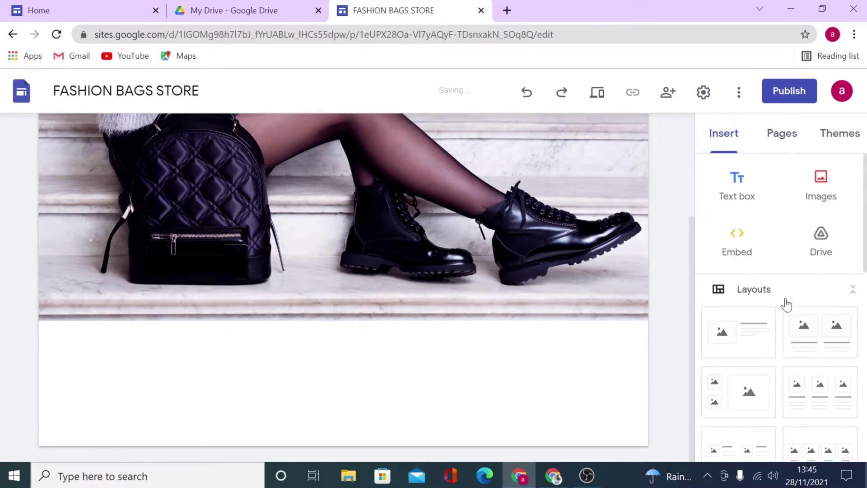
pyautogui.scroll(-3, 784, 298)
pyautogui.scroll(-4, 784, 296)
pyautogui.scroll(2, 773, 290)
pyautogui.click(753, 269)
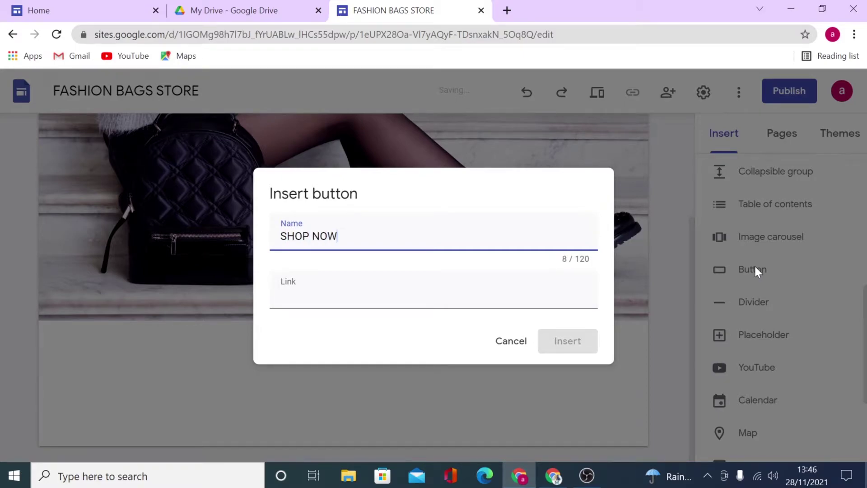
pyautogui.click(325, 295)
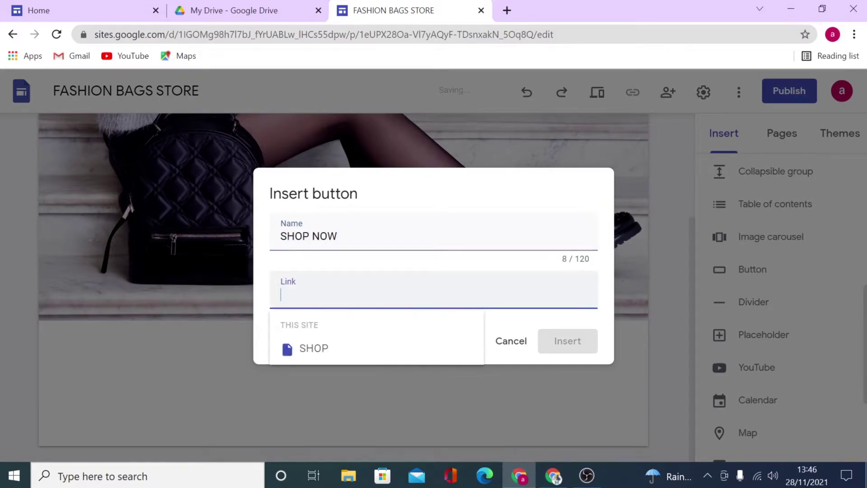
pyautogui.click(331, 352)
pyautogui.click(573, 349)
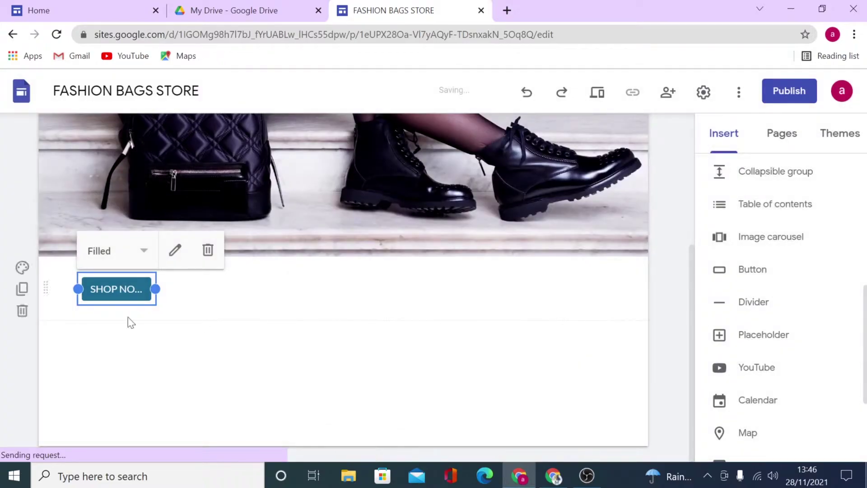
# Step: Stretch the SHOP NOW button much wider and centre it beneath the hero image
pyautogui.moveTo(150, 292); pyautogui.dragTo(426, 290)
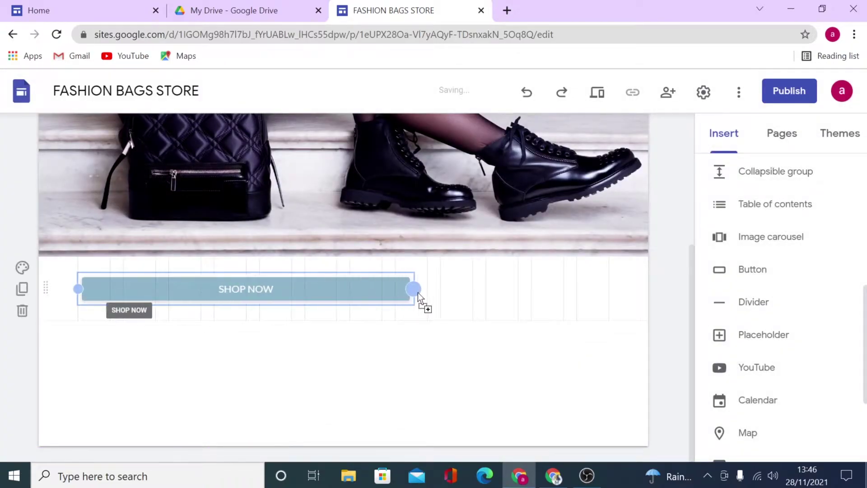
pyautogui.moveTo(247, 289); pyautogui.dragTo(308, 285)
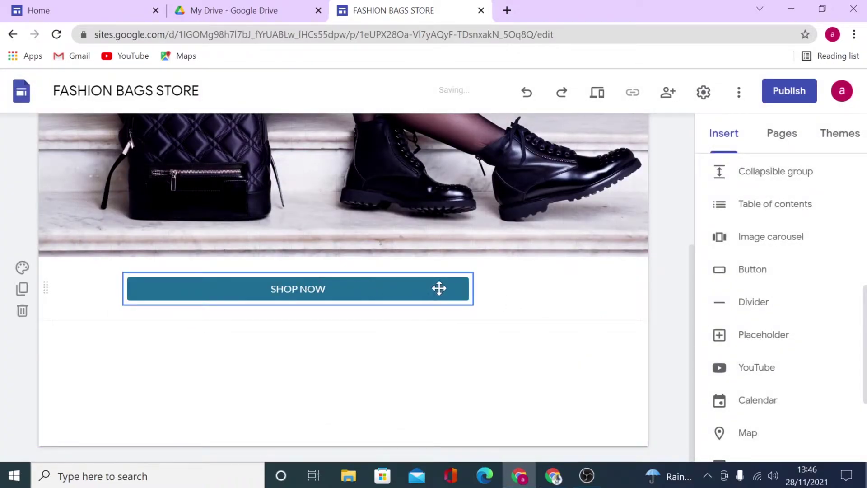
pyautogui.click(453, 292)
pyautogui.moveTo(472, 289); pyautogui.dragTo(518, 289)
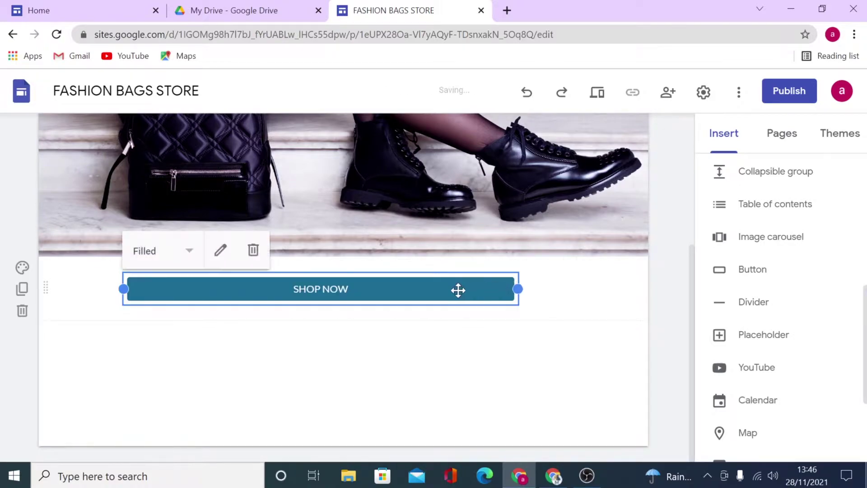
pyautogui.click(368, 294)
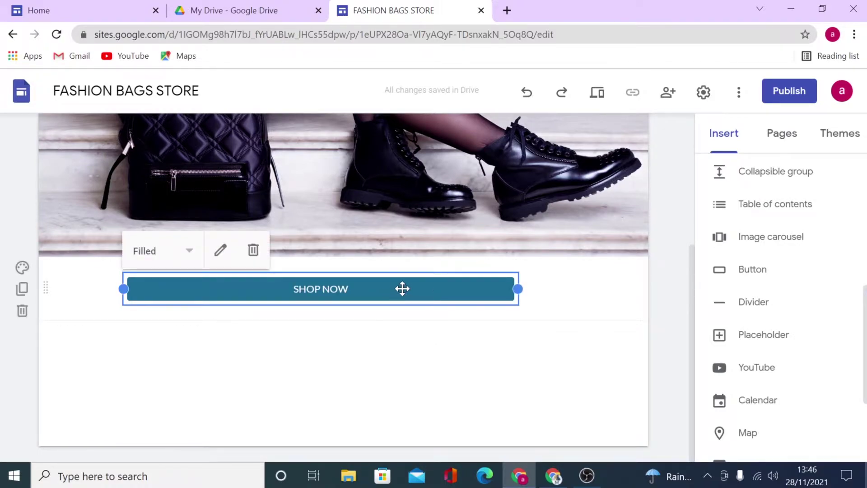
# Step: Set the Simple theme's custom colour to dark red #ac0303, turning SHOP NOW dark red
pyautogui.click(838, 135)
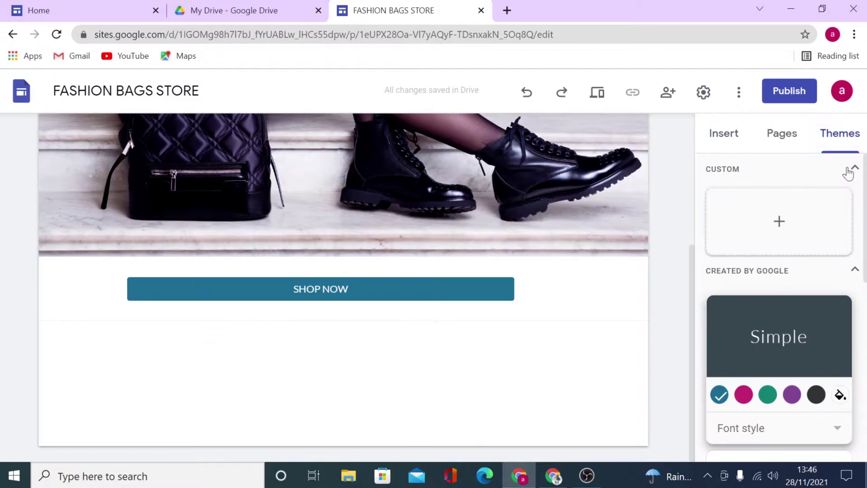
pyautogui.click(840, 396)
pyautogui.scroll(-2, 816, 357)
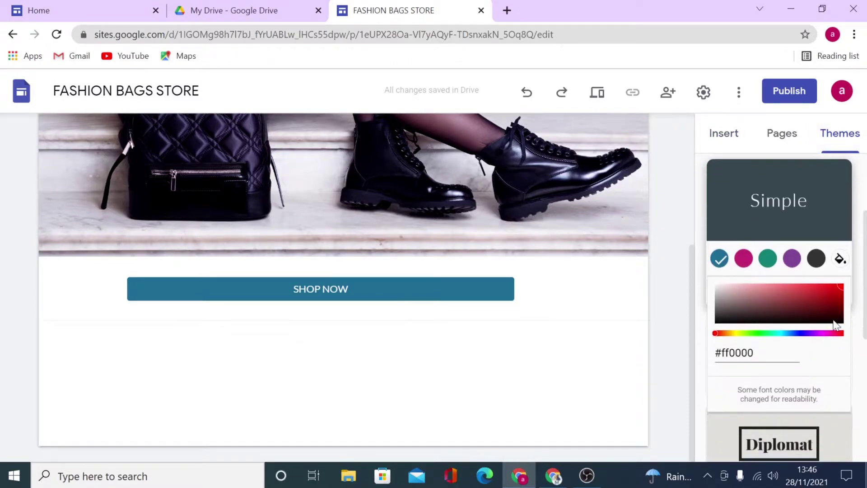
pyautogui.moveTo(840, 292); pyautogui.dragTo(844, 302)
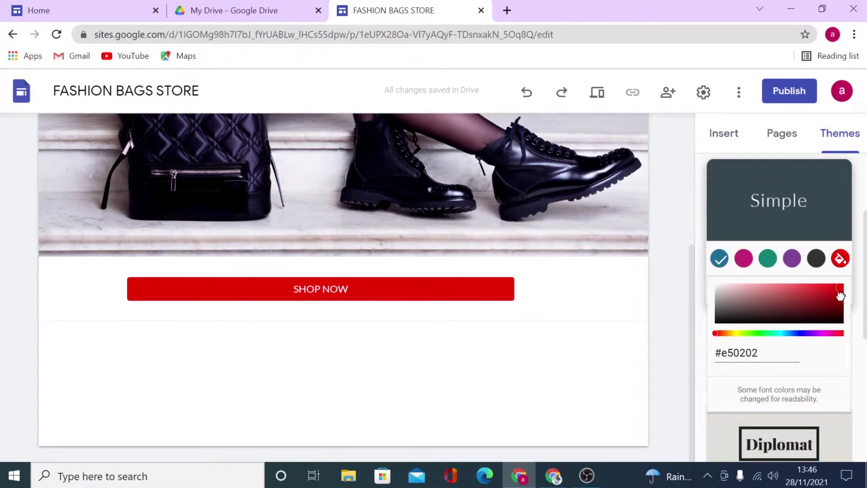
pyautogui.moveTo(569, 405)
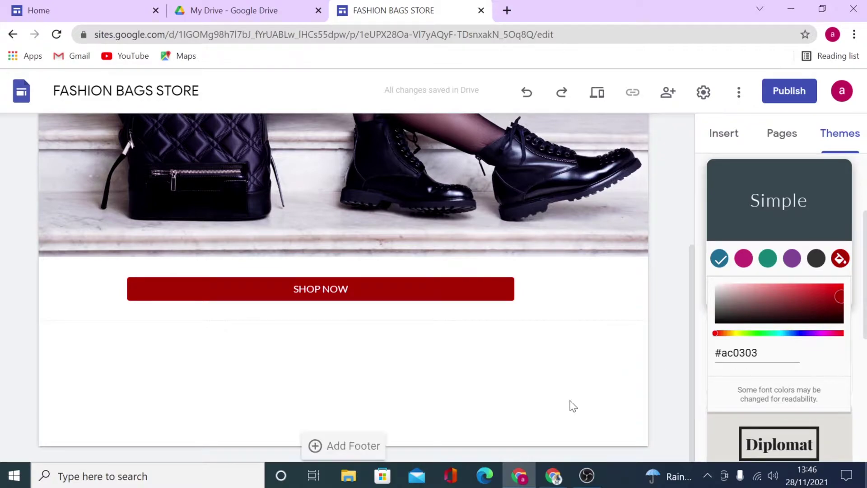
pyautogui.click(535, 372)
pyautogui.moveTo(344, 365)
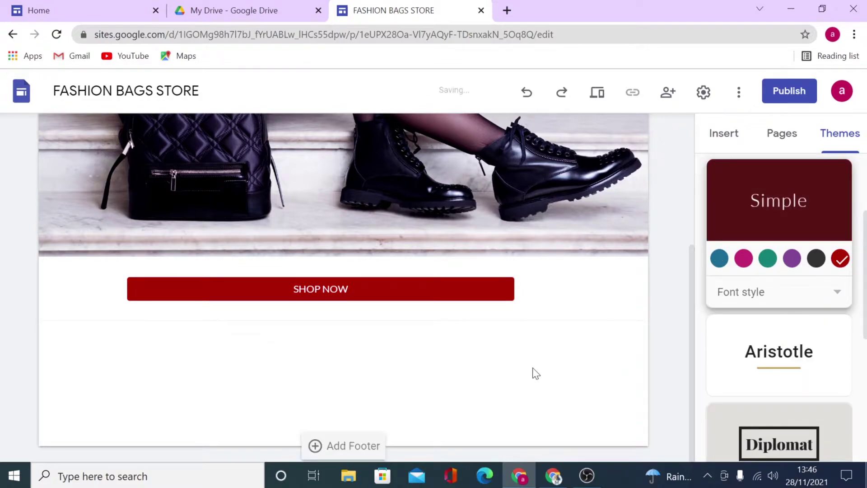
# Step: Add a text box with heading LUXURY DESIGNER HANDBAGS AND LUGGAGE in a Style 3 red section
pyautogui.doubleClick(343, 367)
pyautogui.click(343, 360)
pyautogui.rightClick(200, 292)
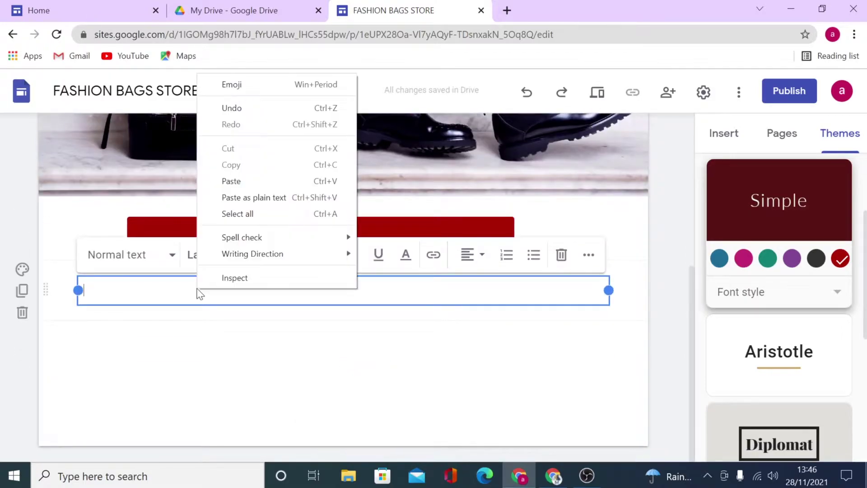
pyautogui.click(247, 181)
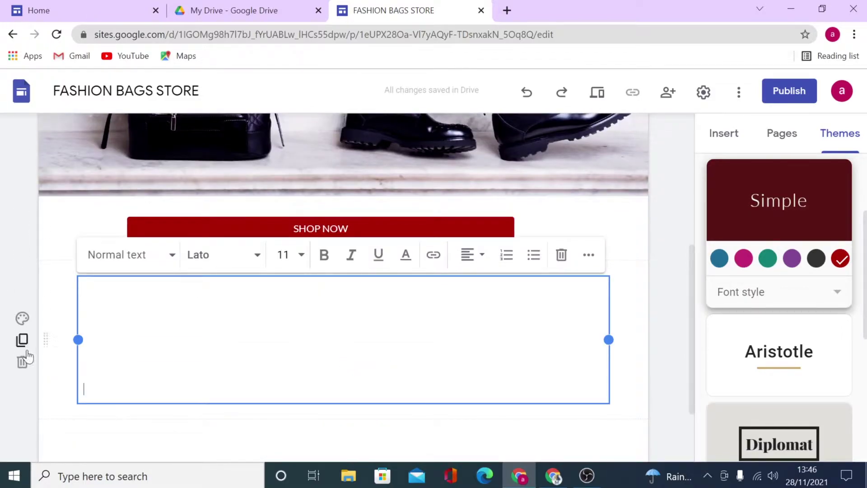
pyautogui.click(22, 318)
pyautogui.click(136, 399)
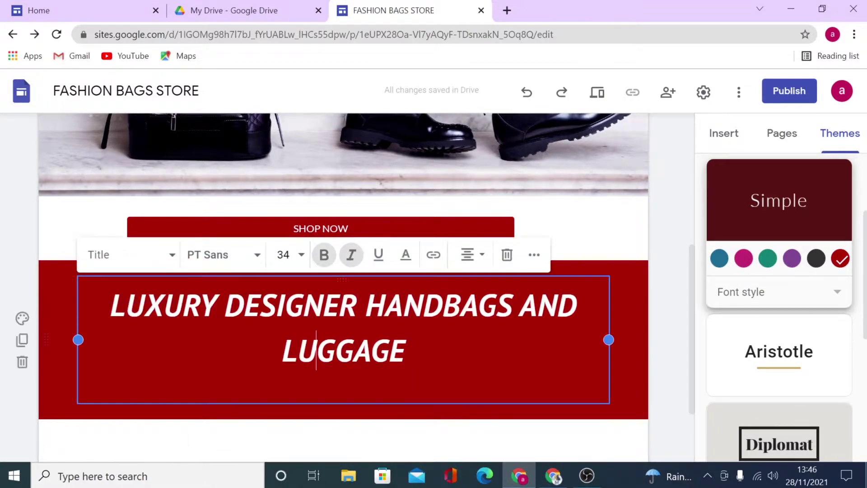
pyautogui.scroll(-1, 665, 377)
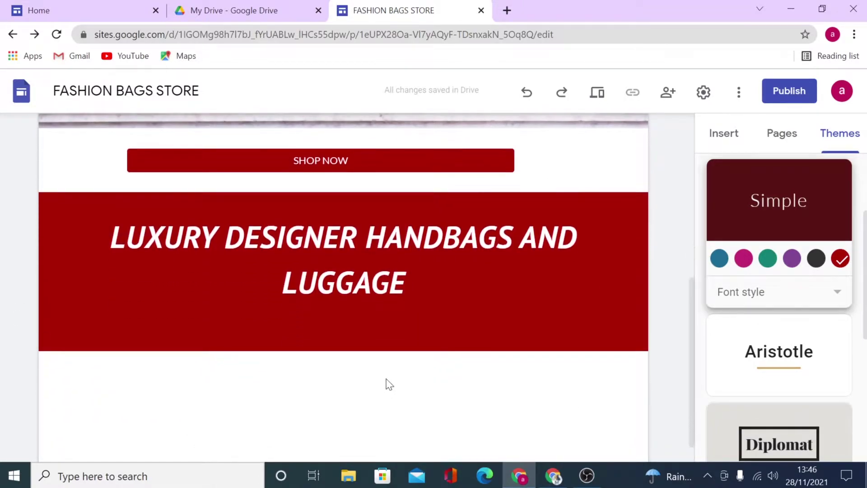
# Step: Start uploading an image from the computer in a new section below the heading
pyautogui.doubleClick(386, 382)
pyautogui.click(422, 376)
# Step: Upload the storee (16) handbags photo and stretch it to full width and taller
pyautogui.click(311, 121)
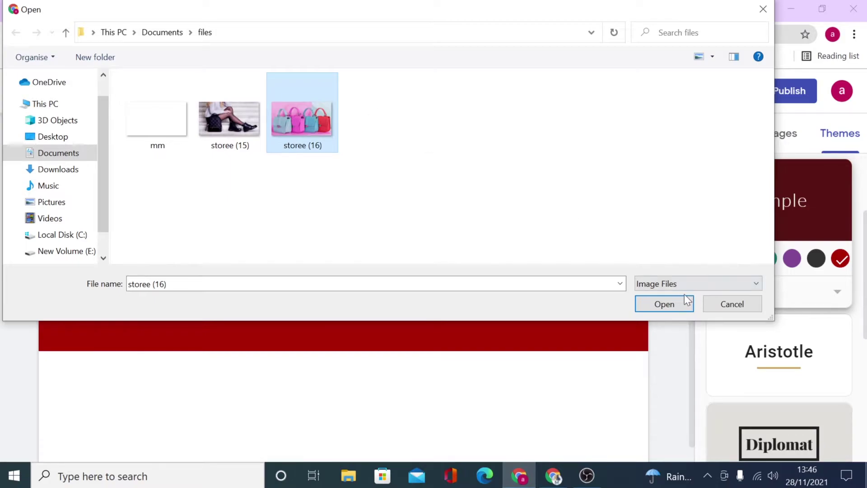
pyautogui.click(664, 304)
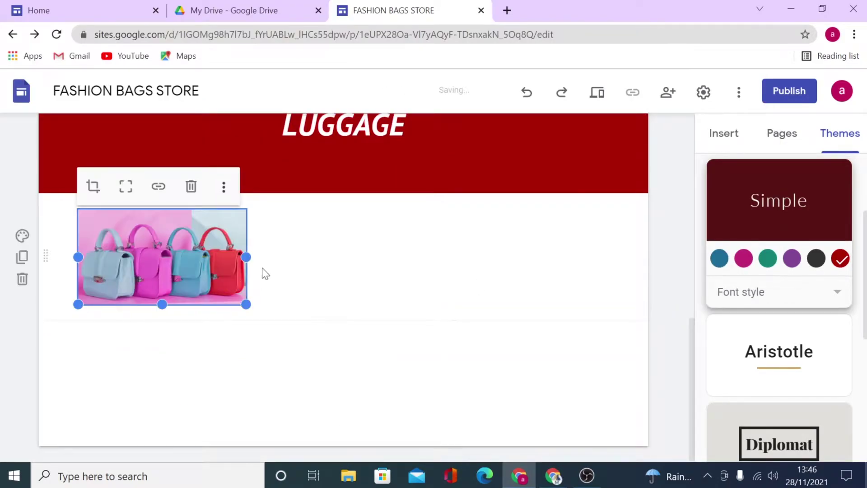
pyautogui.moveTo(245, 256); pyautogui.dragTo(648, 254)
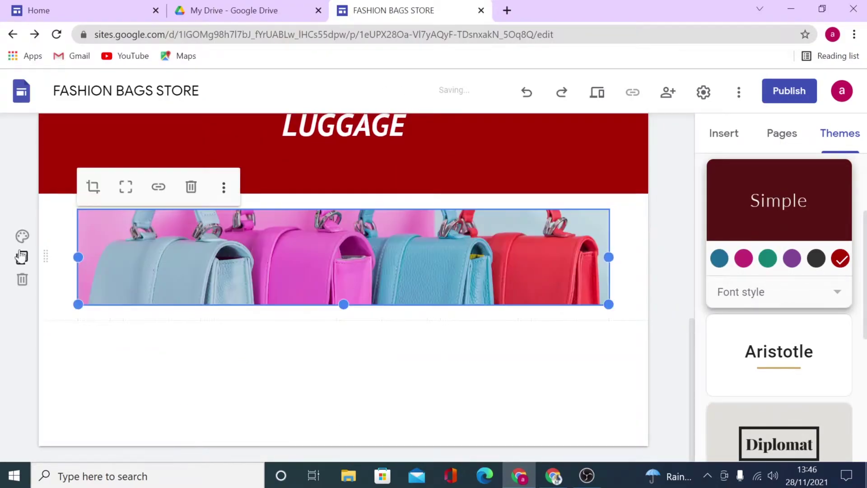
pyautogui.moveTo(78, 257); pyautogui.dragTo(43, 257)
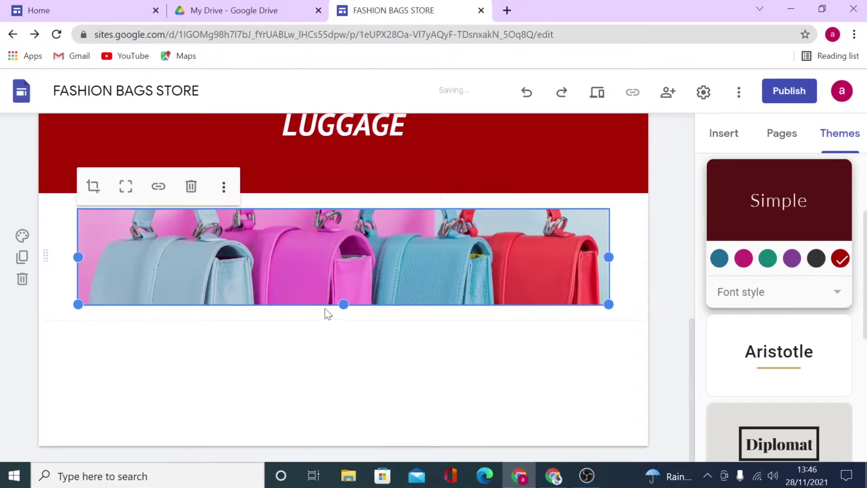
pyautogui.moveTo(344, 304); pyautogui.dragTo(362, 392)
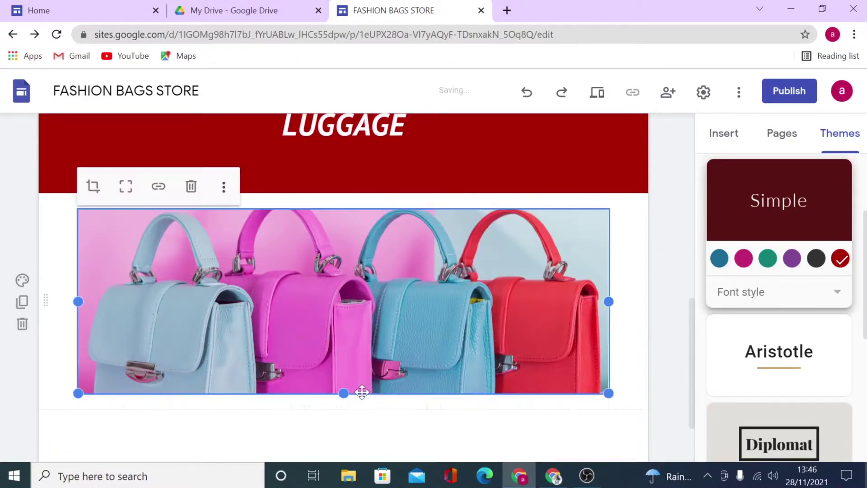
pyautogui.click(664, 355)
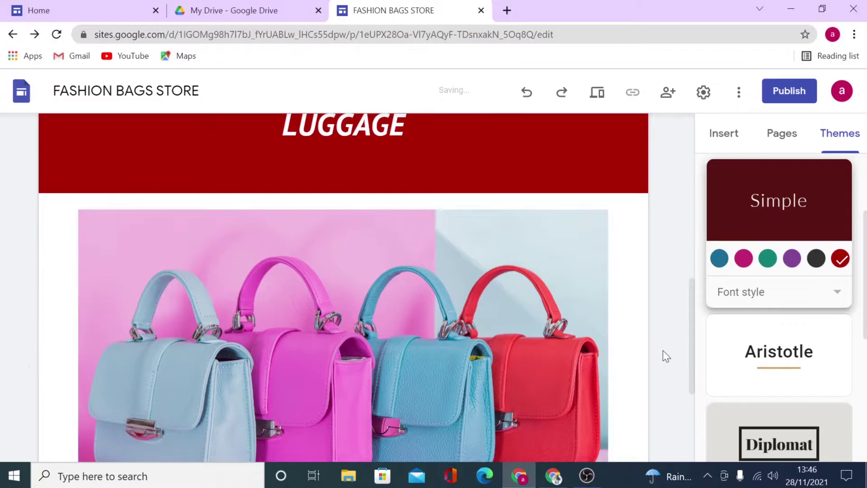
pyautogui.scroll(-2, 668, 355)
# Step: Give the image section a Style 3 dark red background and duplicate the SHOP NOW section
pyautogui.click(23, 133)
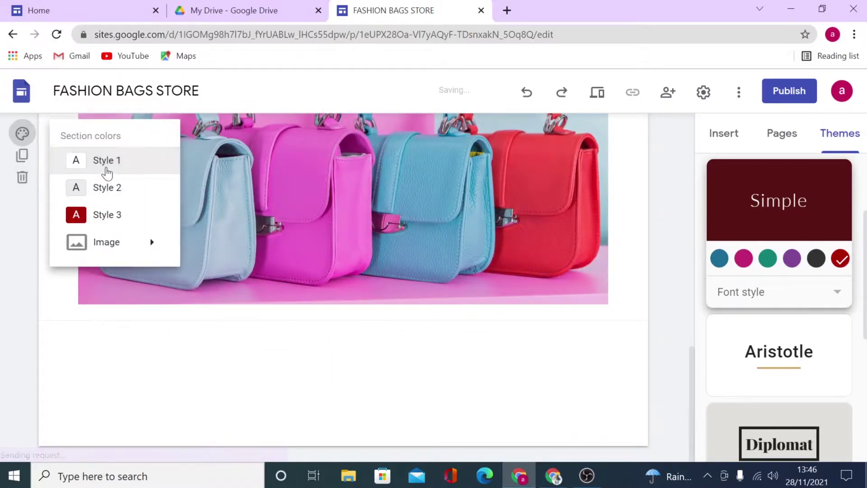
pyautogui.click(114, 215)
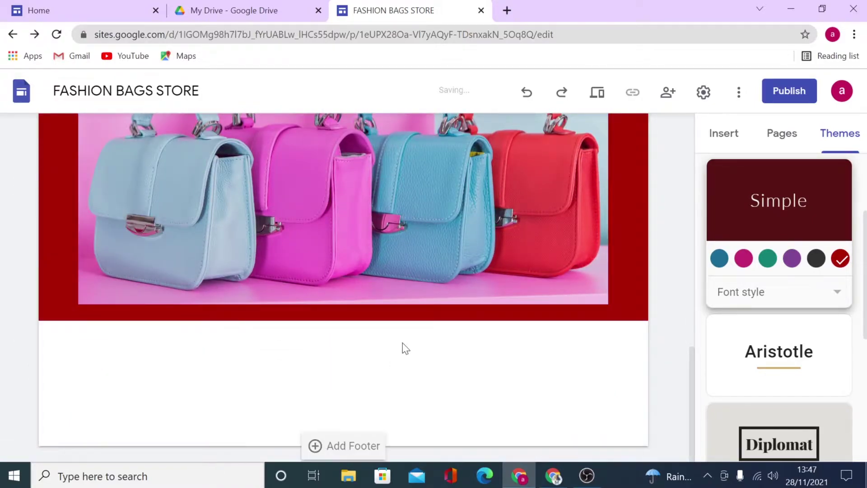
pyautogui.scroll(3, 401, 343)
pyautogui.scroll(4, 401, 342)
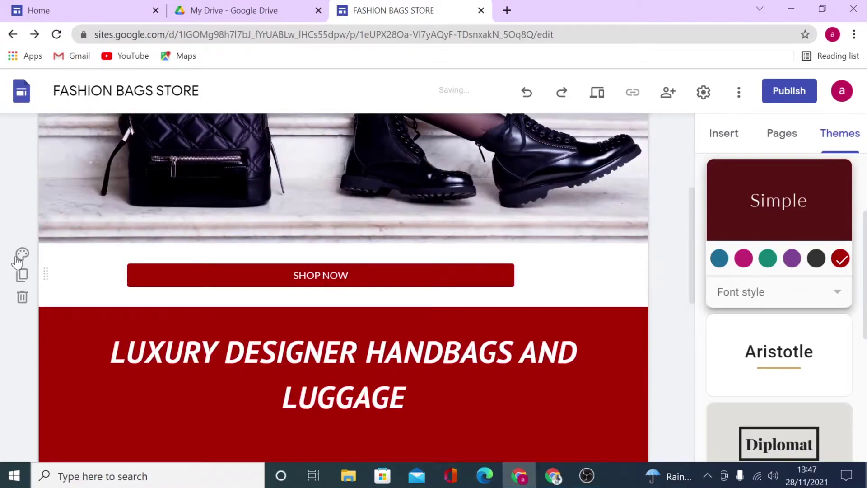
pyautogui.click(22, 275)
pyautogui.scroll(-1, 68, 223)
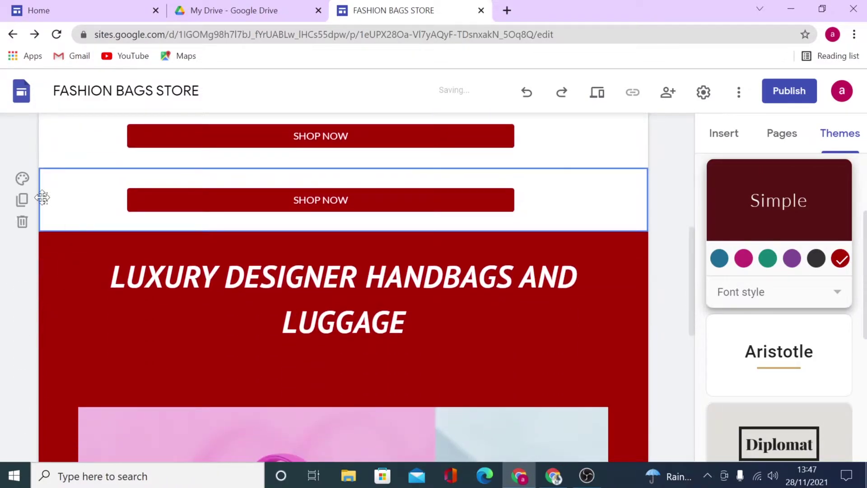
pyautogui.moveTo(43, 197)
pyautogui.mouseDown()
pyautogui.moveTo(227, 358)
pyautogui.moveTo(133, 356)
pyautogui.mouseUp()
pyautogui.scroll(5, 452, 380)
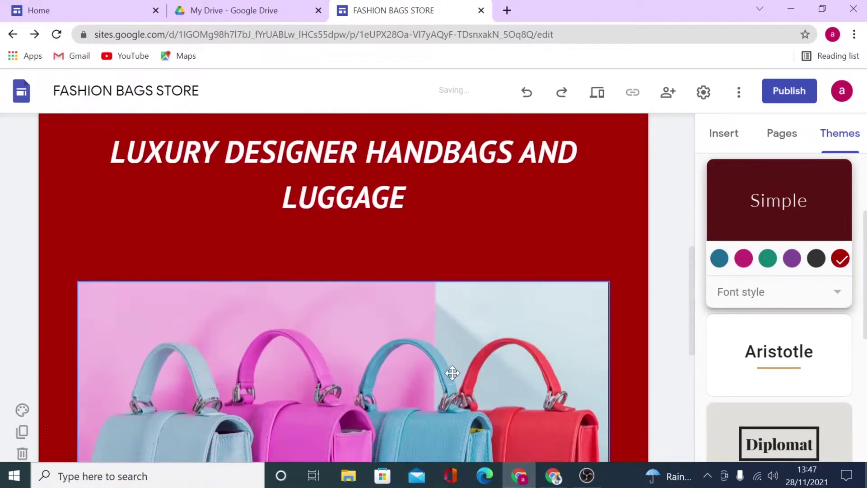
pyautogui.scroll(5, 451, 372)
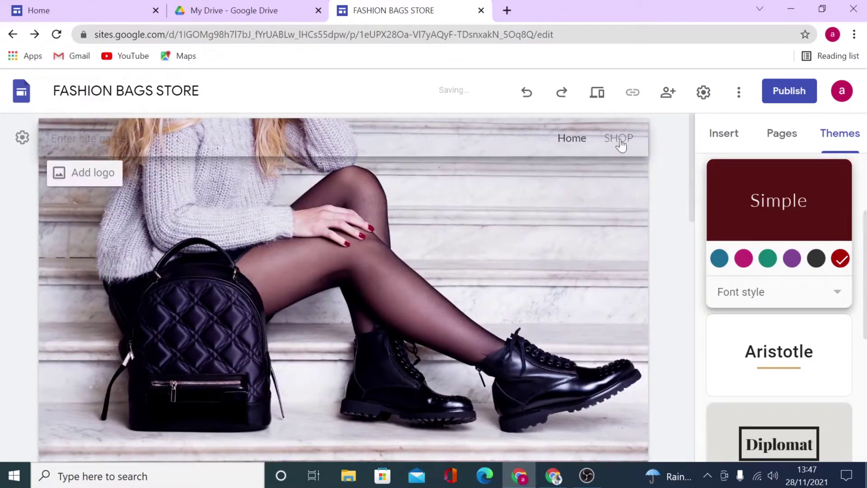
# Step: Make the SHOP page header a full Cover using the uploaded storee (16) handbags photo
pyautogui.click(618, 138)
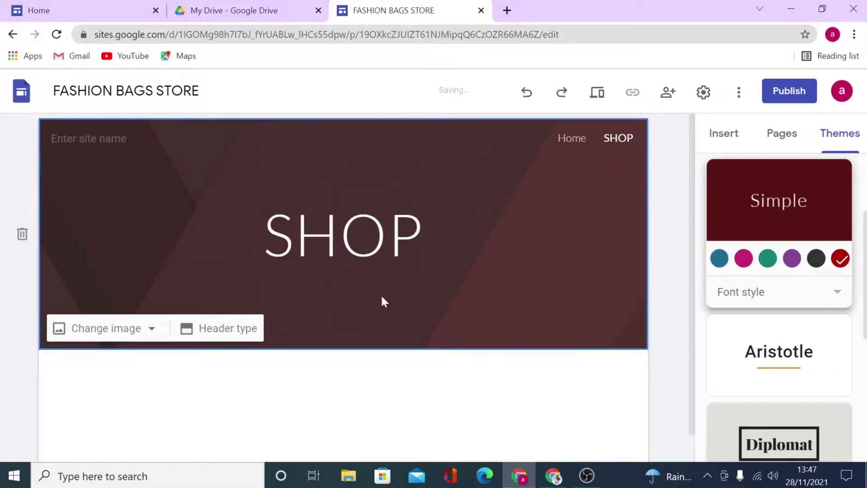
pyautogui.click(228, 328)
pyautogui.click(98, 328)
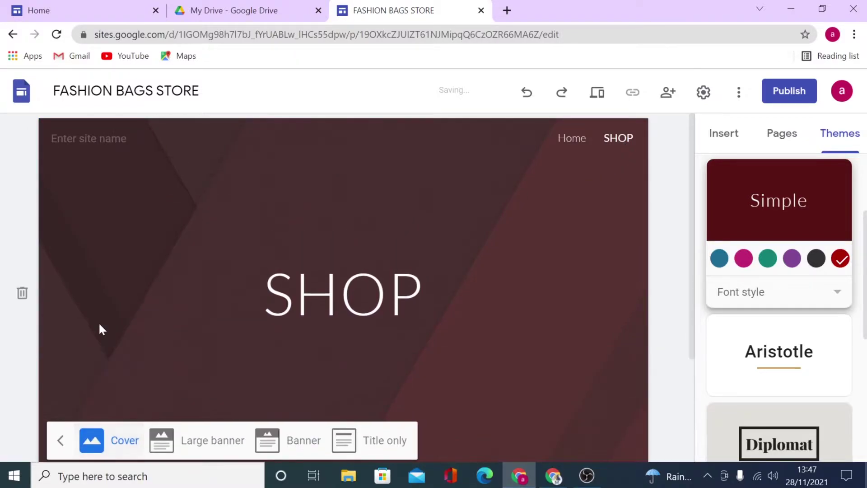
pyautogui.scroll(-3, 85, 324)
pyautogui.click(60, 295)
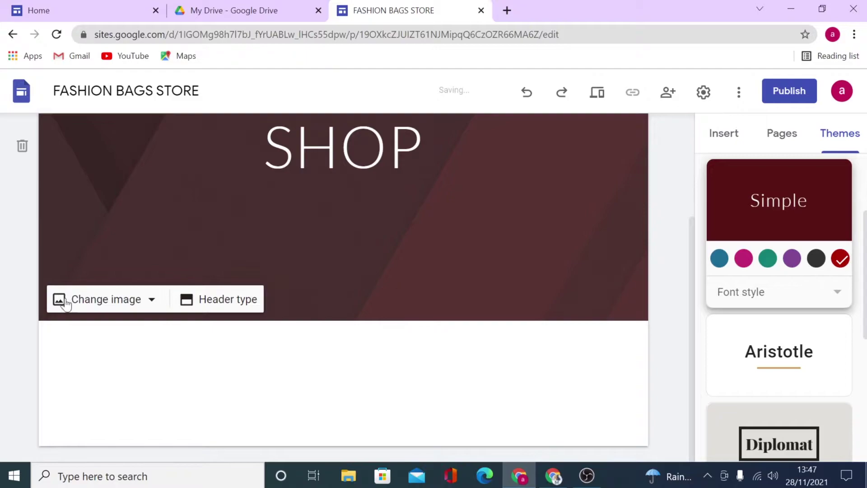
pyautogui.click(97, 306)
pyautogui.click(122, 344)
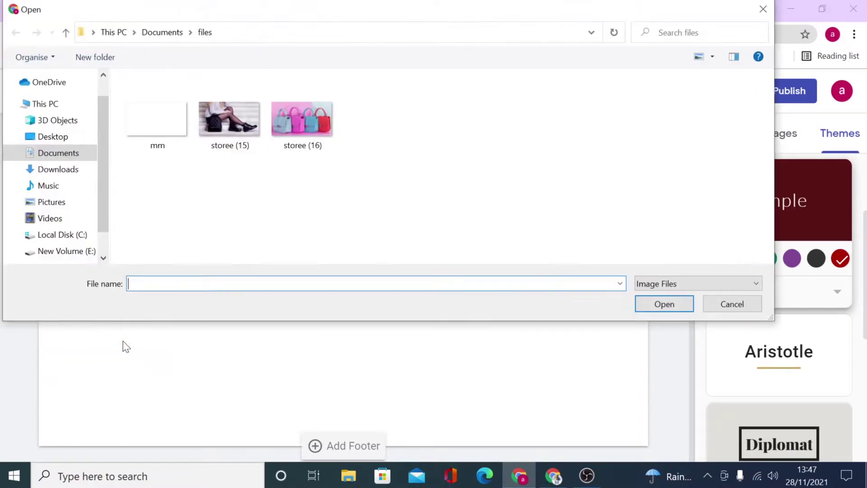
pyautogui.click(304, 132)
pyautogui.click(664, 305)
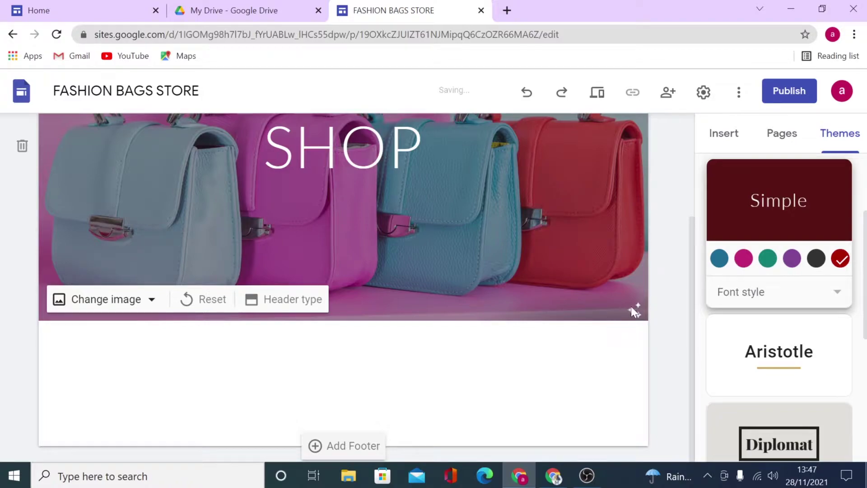
pyautogui.scroll(3, 647, 403)
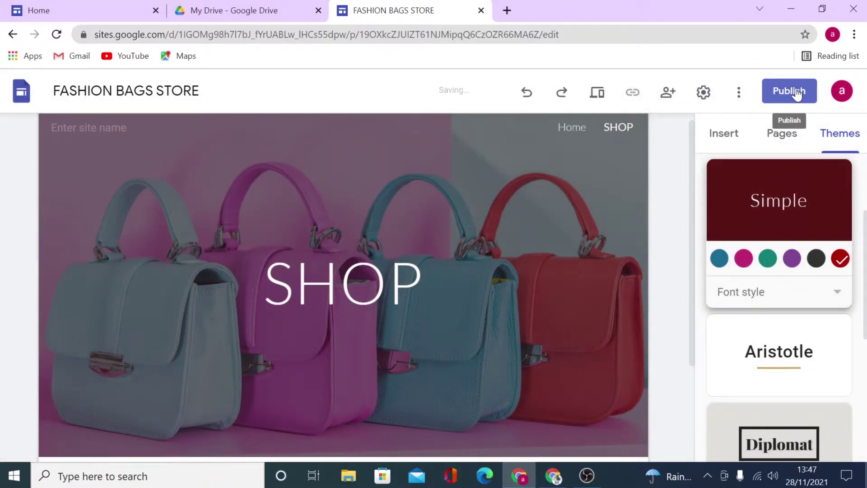
# Step: Publish the site with the web address corrected to 'fashionbagsstore'
pyautogui.click(790, 91)
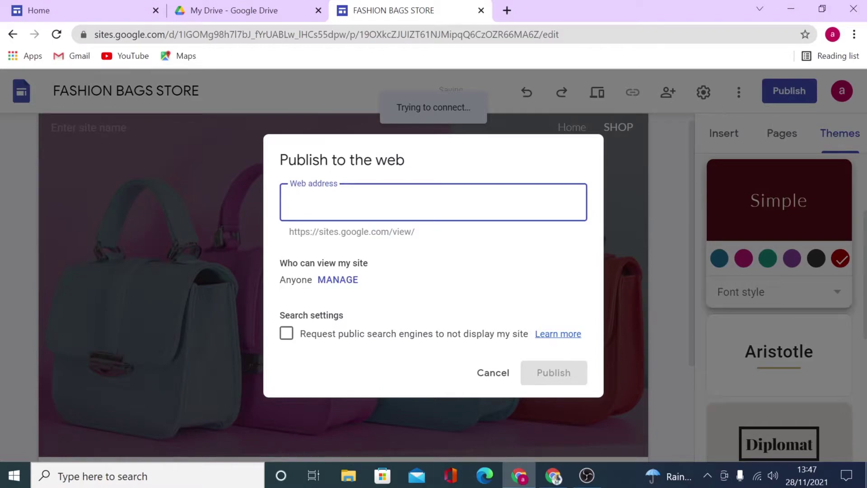
pyautogui.write('fashions')
pyautogui.press('BackSpace')
pyautogui.write('bagsstore')
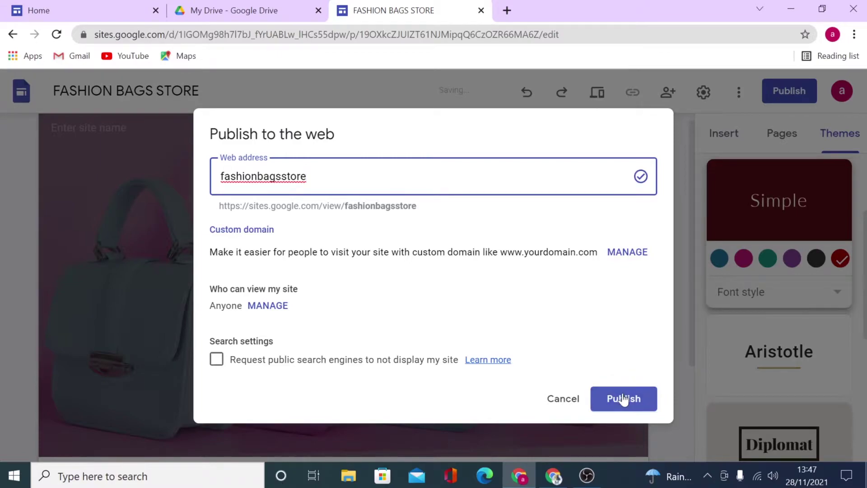
pyautogui.click(620, 397)
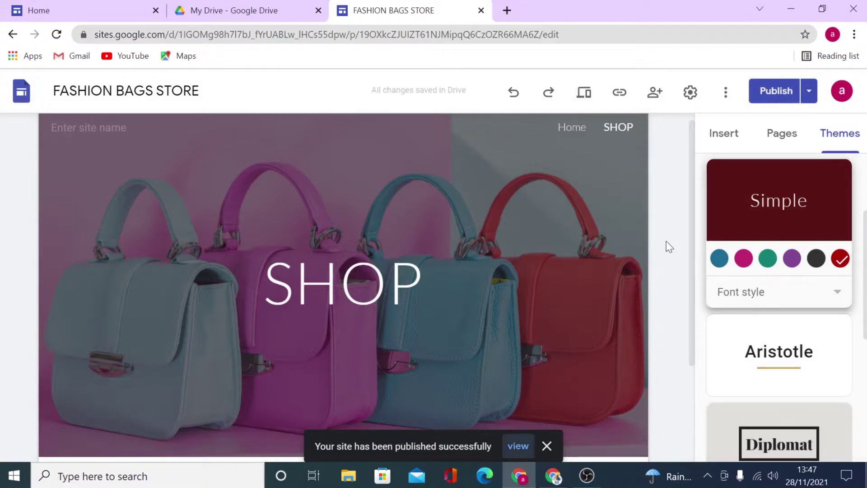
pyautogui.scroll(-2, 631, 230)
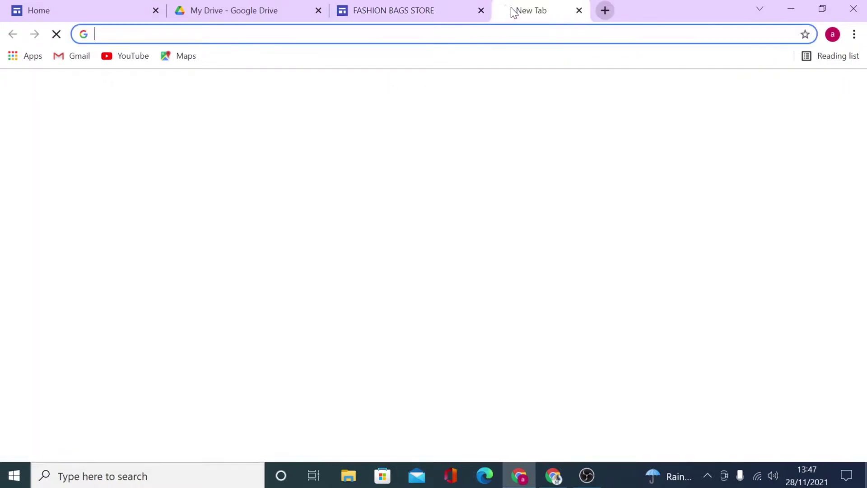
pyautogui.write('ec')
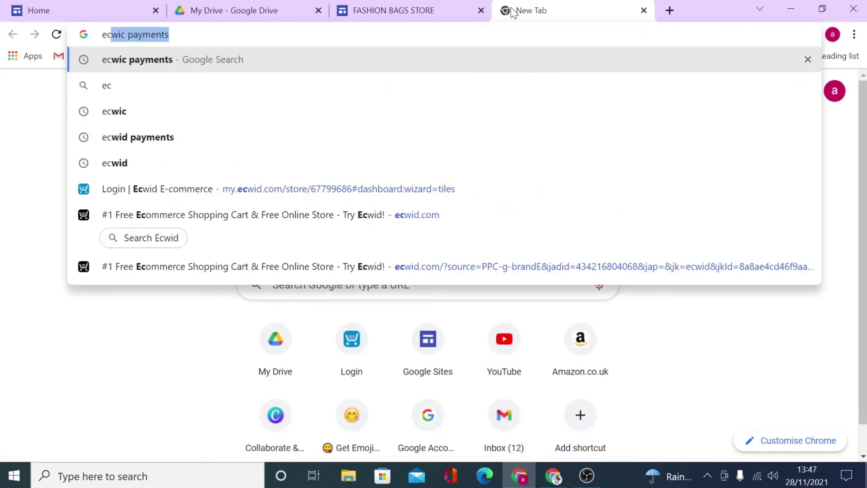
# Step: Sign in at my.ecwid.com using the saved account email and password
pyautogui.click(266, 190)
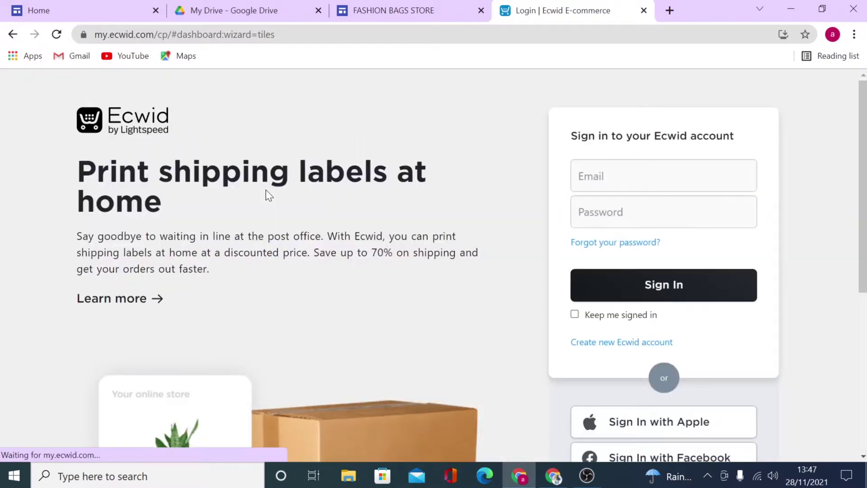
pyautogui.click(609, 178)
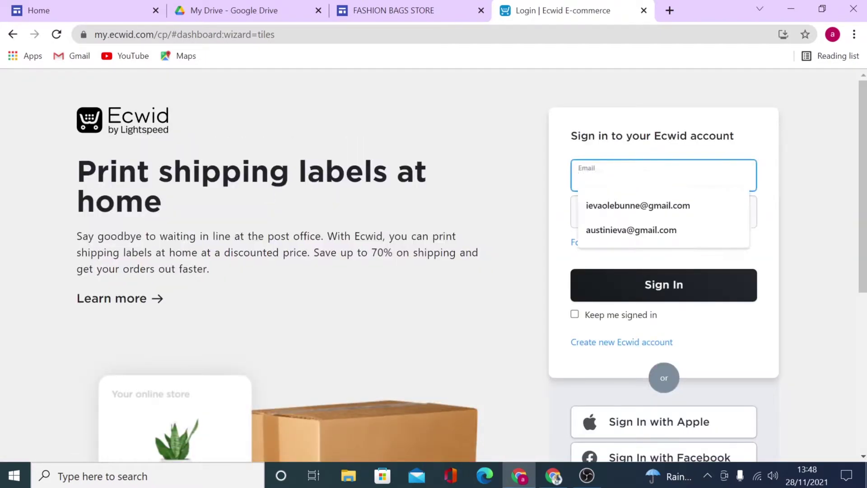
pyautogui.click(608, 198)
pyautogui.press('Tab')
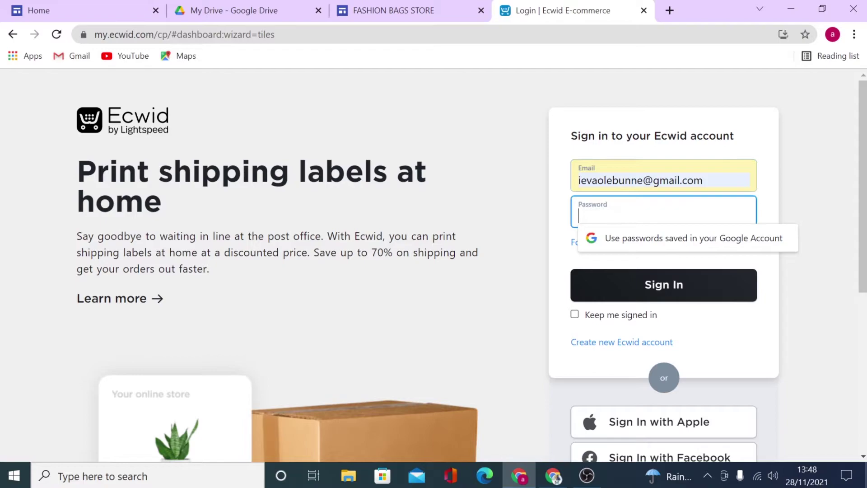
pyautogui.write('•')
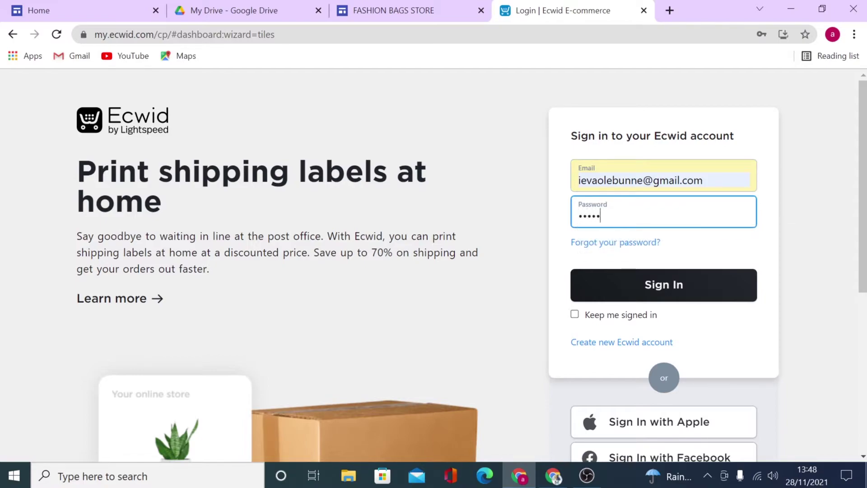
pyautogui.click(691, 285)
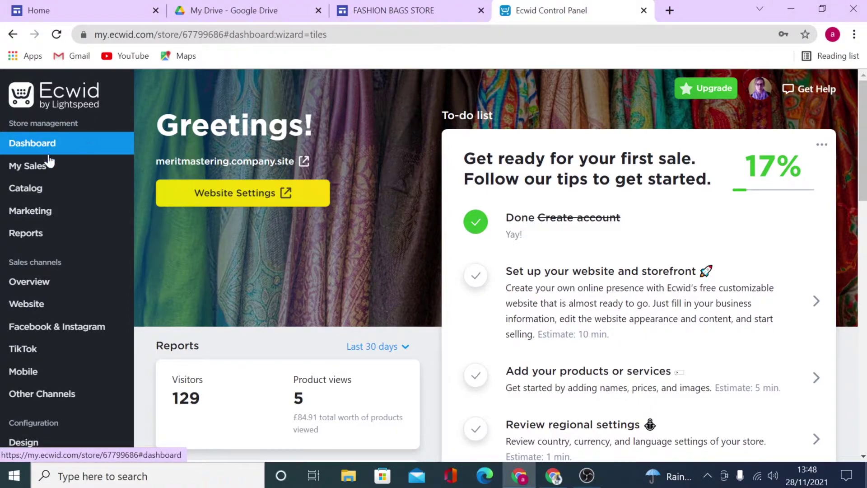
pyautogui.moveTo(25, 188)
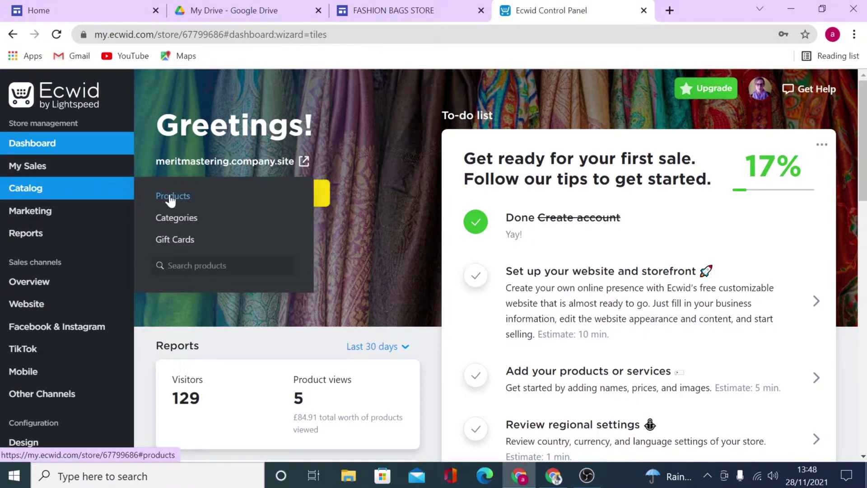
# Step: Disable the sample White Tank, Sunglasses, Rimini Romper and Jade Tank products
pyautogui.click(170, 196)
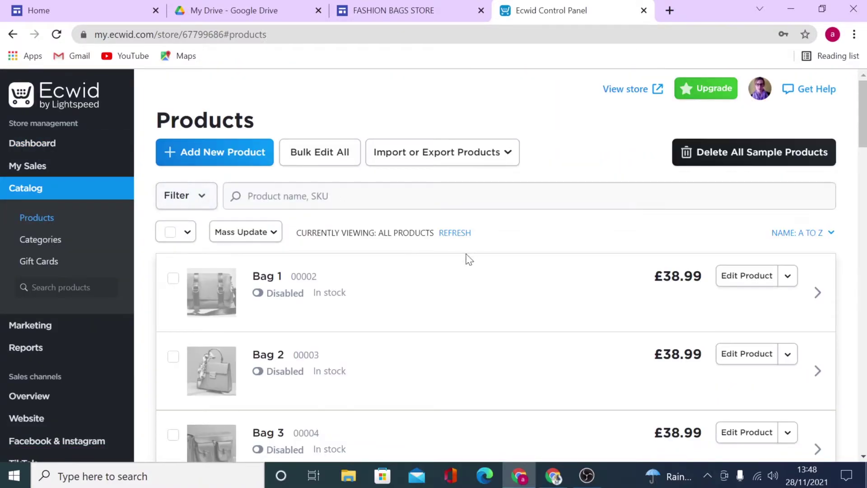
pyautogui.scroll(-3, 458, 257)
pyautogui.scroll(-6, 455, 252)
pyautogui.scroll(-5, 433, 216)
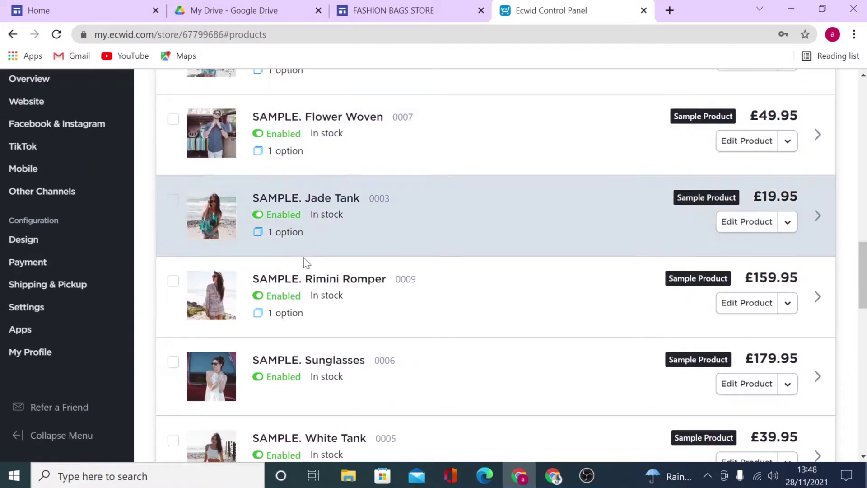
pyautogui.scroll(-3, 445, 316)
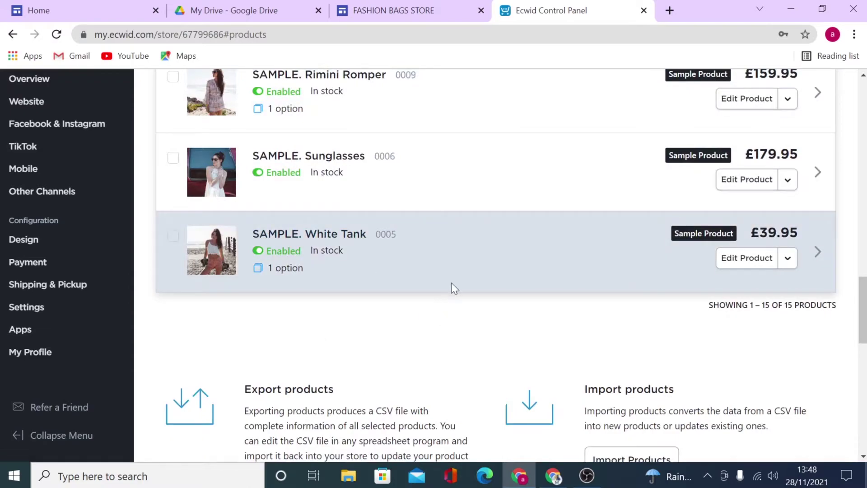
pyautogui.scroll(5, 451, 288)
pyautogui.scroll(-1, 451, 287)
pyautogui.scroll(-3, 407, 298)
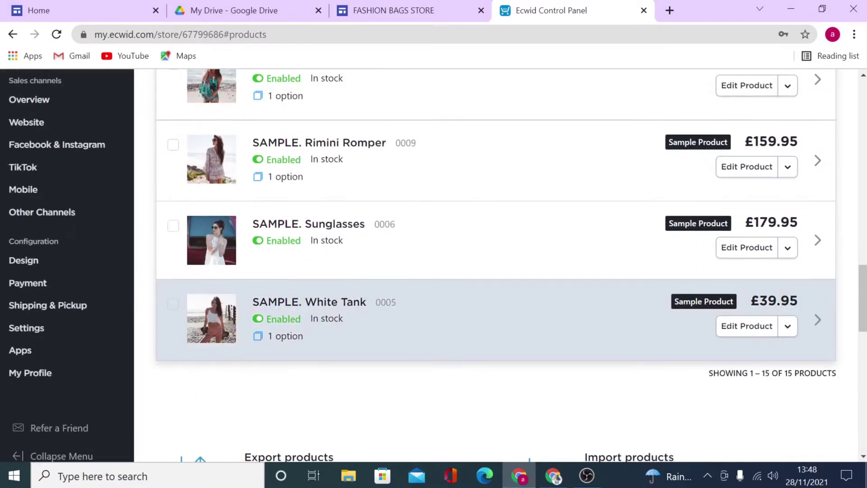
pyautogui.click(285, 321)
pyautogui.click(284, 245)
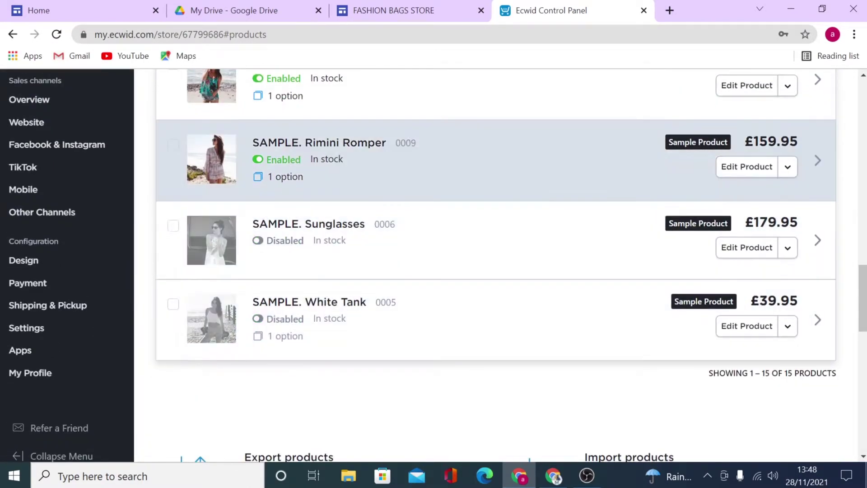
pyautogui.click(283, 163)
pyautogui.click(283, 80)
pyautogui.scroll(2, 513, 360)
pyautogui.scroll(2, 244, 215)
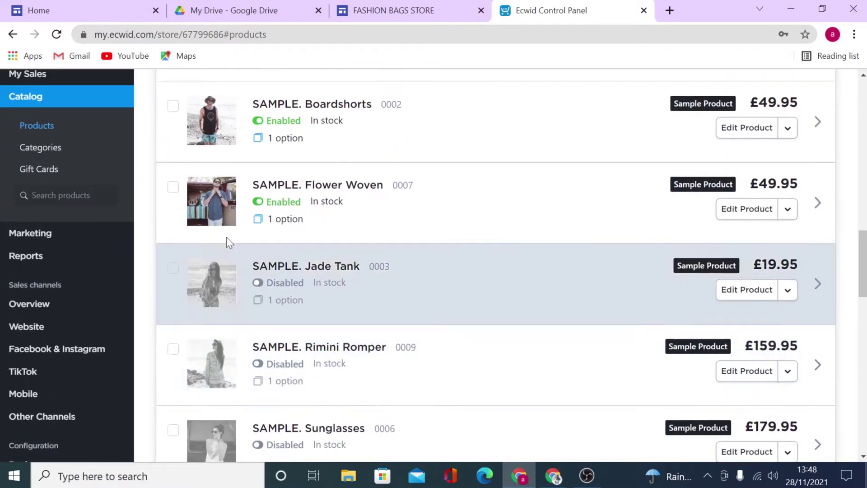
pyautogui.scroll(5, 355, 257)
pyautogui.scroll(3, 354, 258)
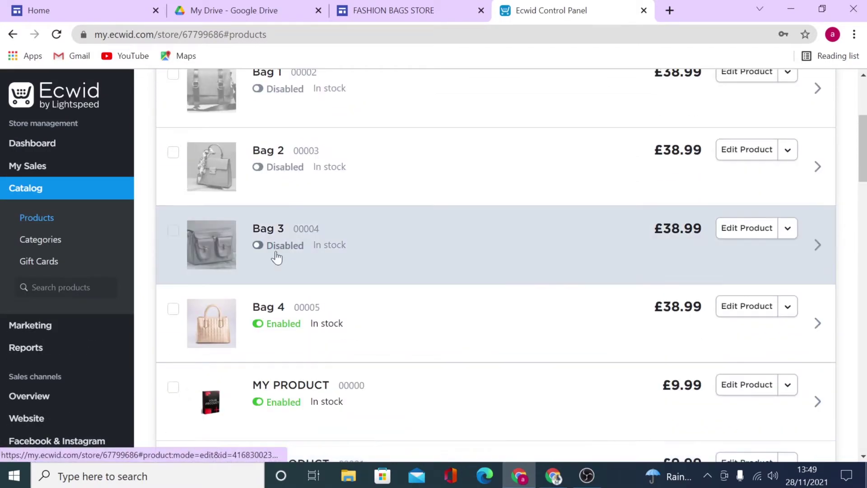
# Step: Enable Bag 1, Bag 2 and Bag 3, then bring up SAMPLE. Black Dress for editing
pyautogui.click(277, 248)
pyautogui.click(291, 175)
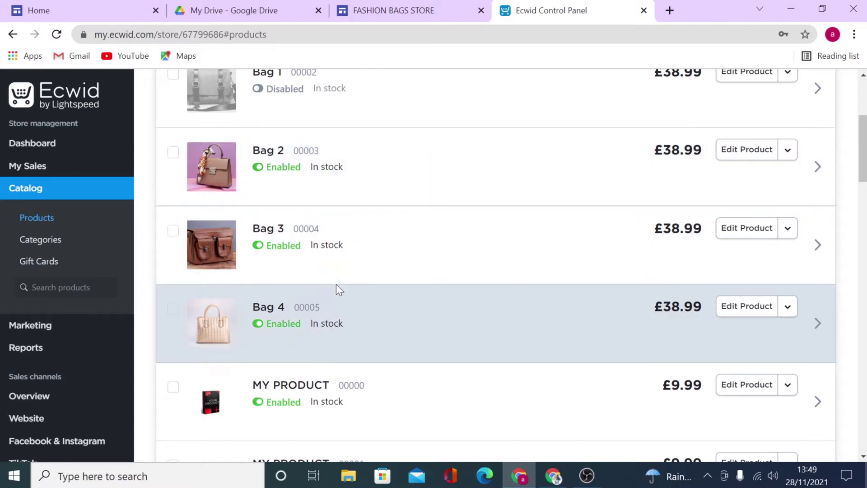
pyautogui.scroll(2, 291, 237)
pyautogui.click(293, 233)
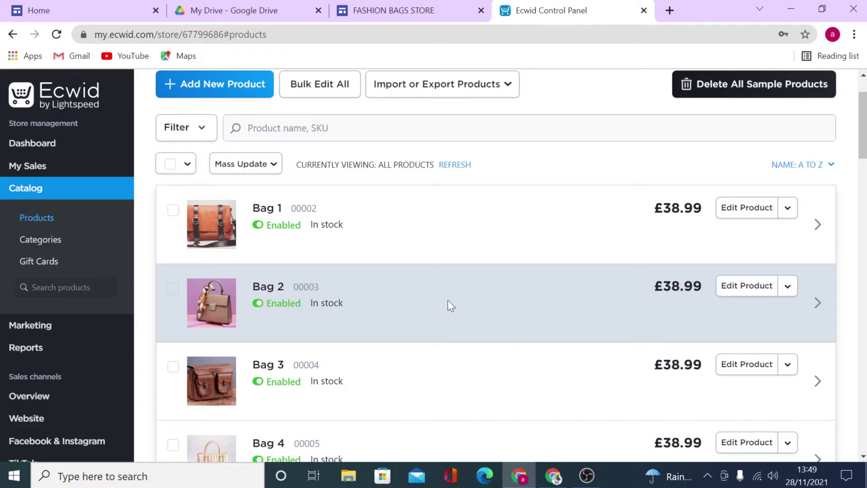
pyautogui.scroll(-1, 447, 300)
pyautogui.scroll(-5, 448, 300)
pyautogui.scroll(-1, 448, 301)
pyautogui.scroll(-3, 448, 300)
pyautogui.scroll(4, 448, 301)
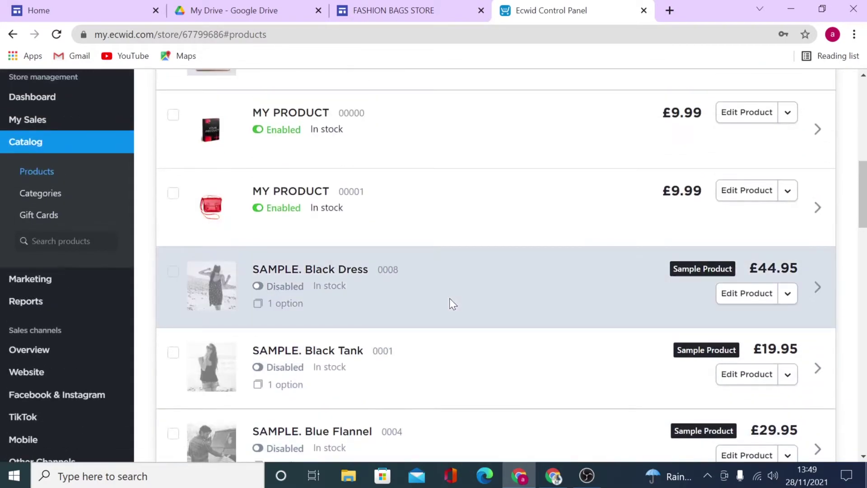
pyautogui.click(302, 271)
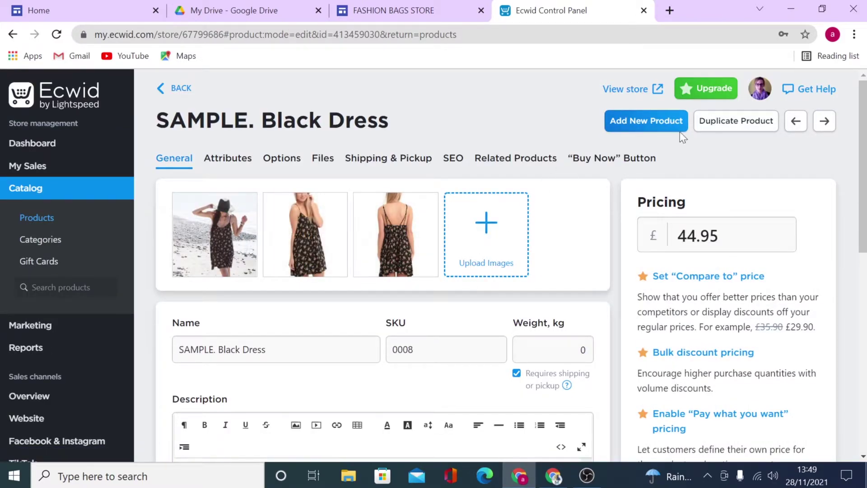
pyautogui.click(644, 128)
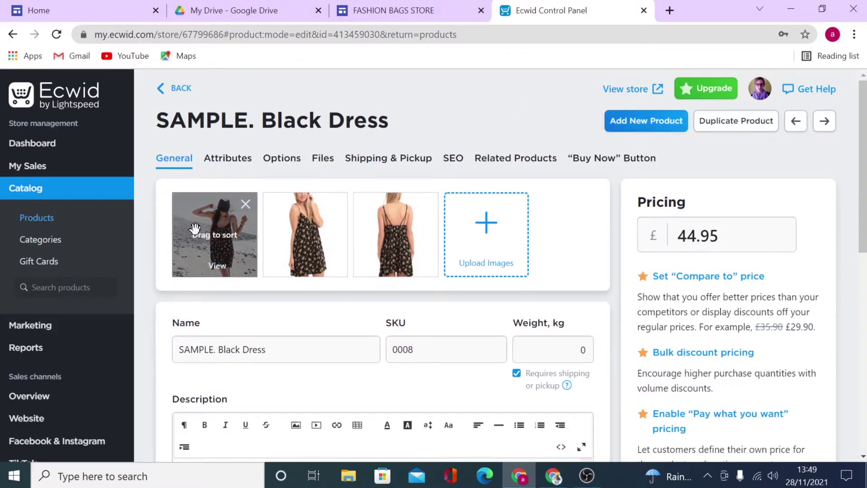
pyautogui.scroll(-3, 571, 291)
pyautogui.scroll(-1, 588, 295)
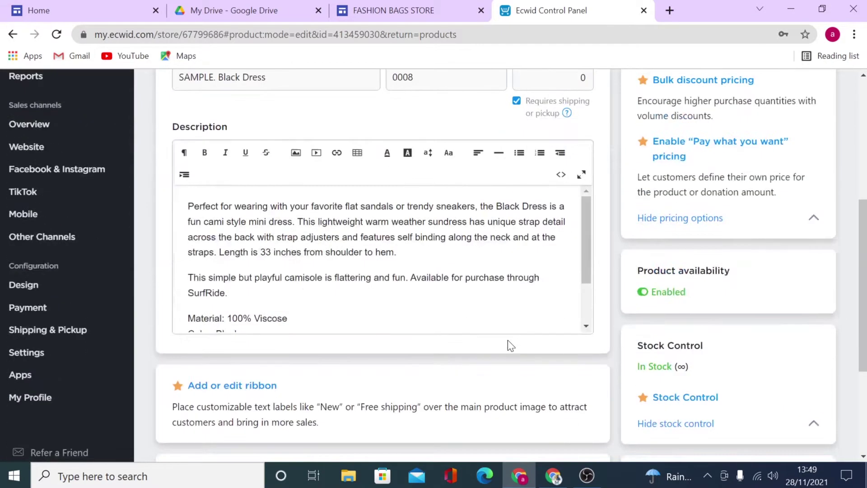
pyautogui.scroll(4, 508, 341)
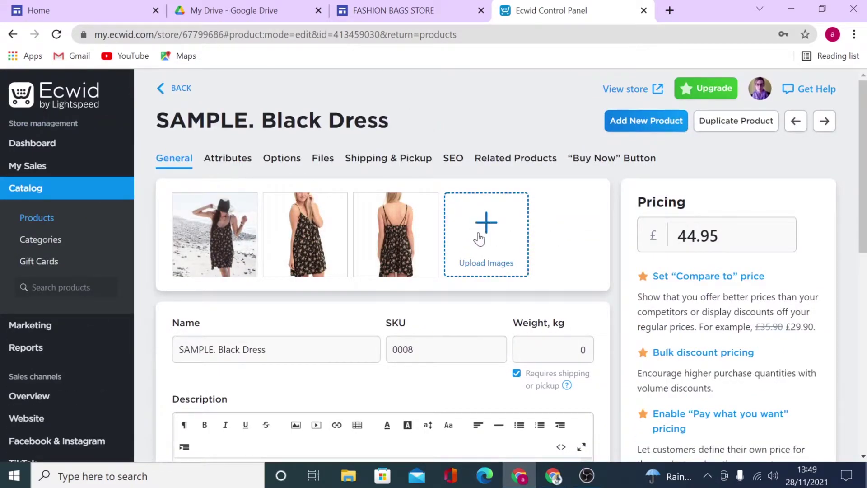
pyautogui.scroll(-1, 479, 237)
pyautogui.click(265, 281)
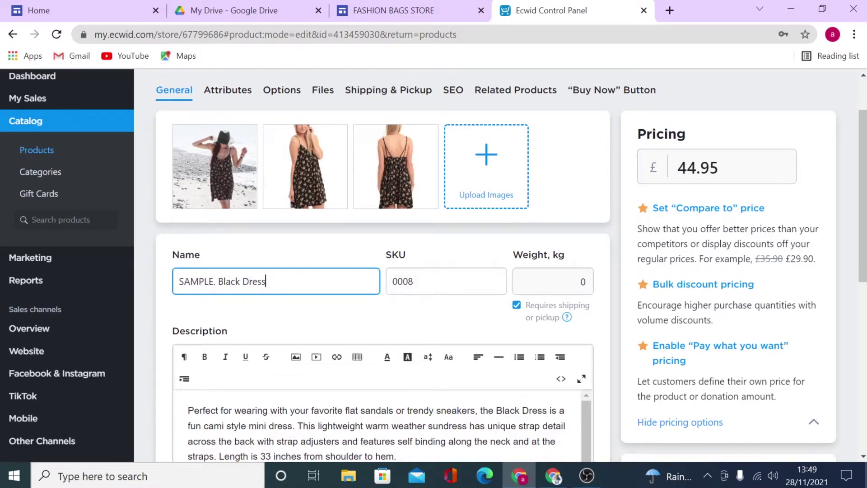
pyautogui.click(585, 281)
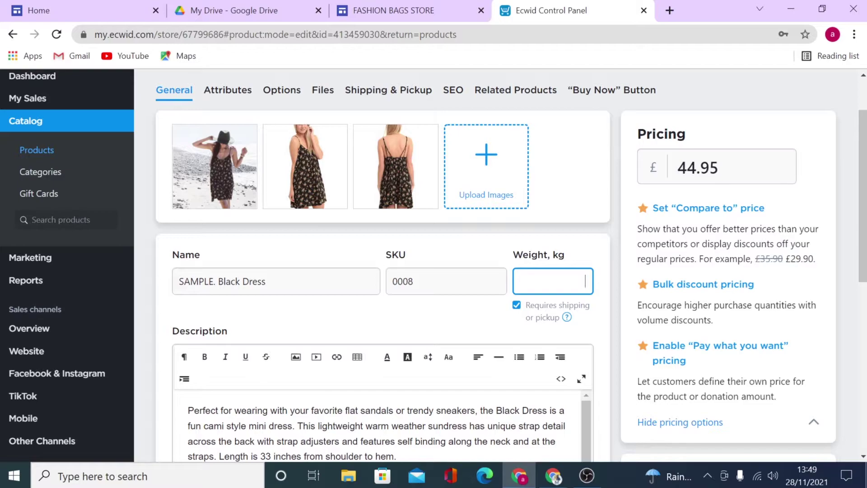
pyautogui.scroll(-2, 585, 281)
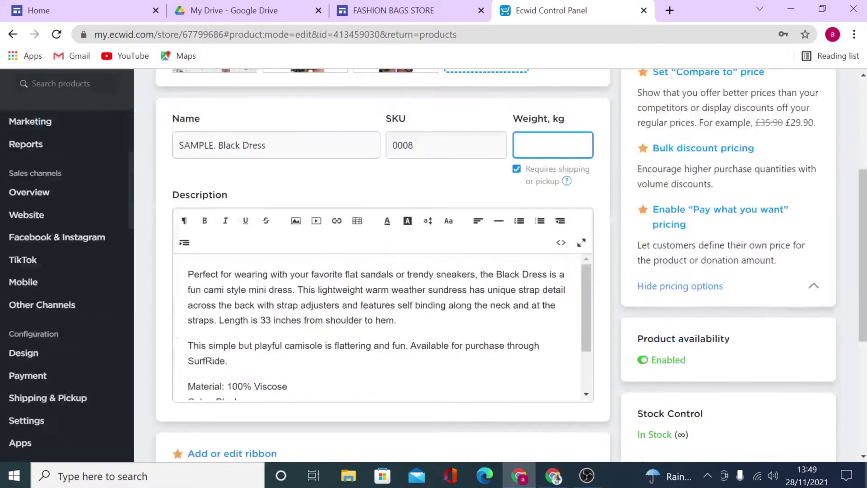
pyautogui.click(360, 346)
pyautogui.moveTo(227, 360); pyautogui.dragTo(204, 290)
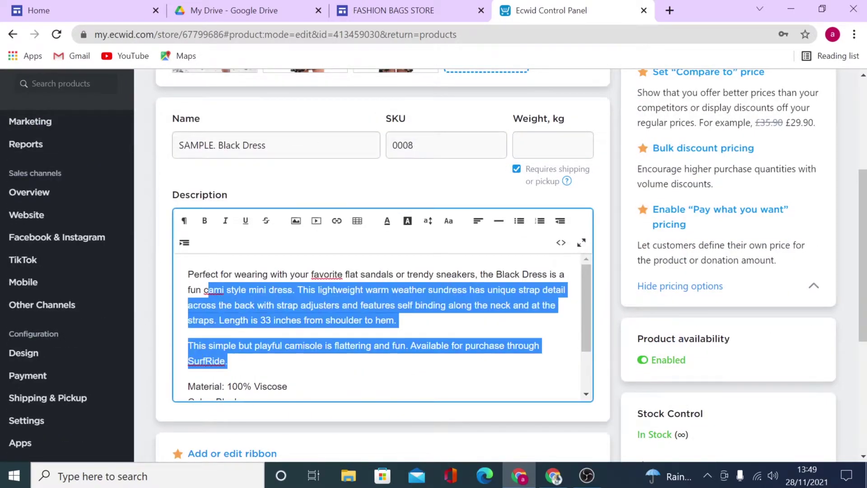
pyautogui.scroll(-2, 390, 325)
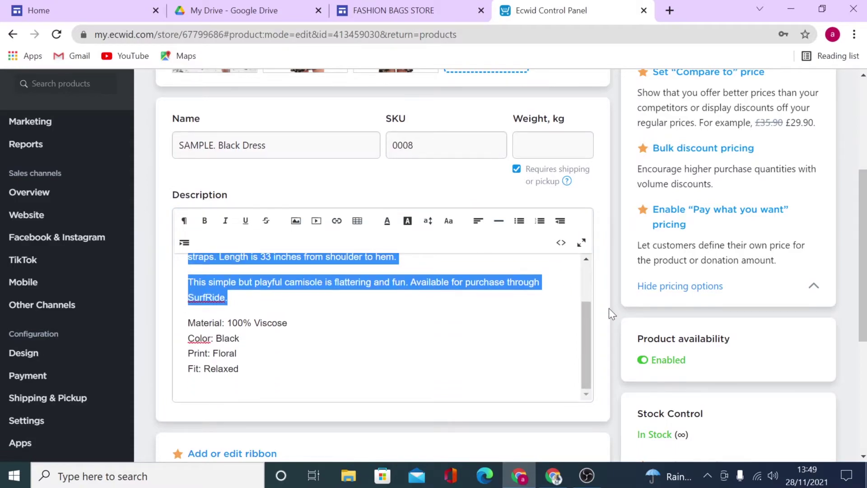
pyautogui.scroll(-3, 608, 308)
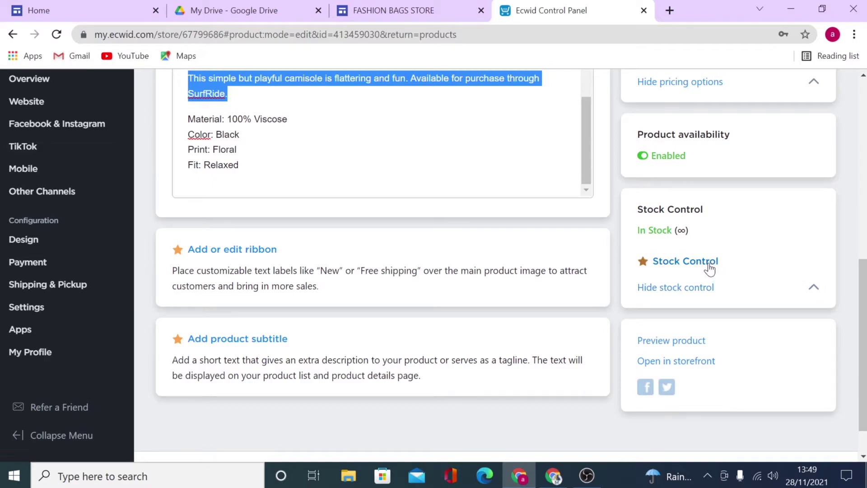
pyautogui.scroll(4, 251, 261)
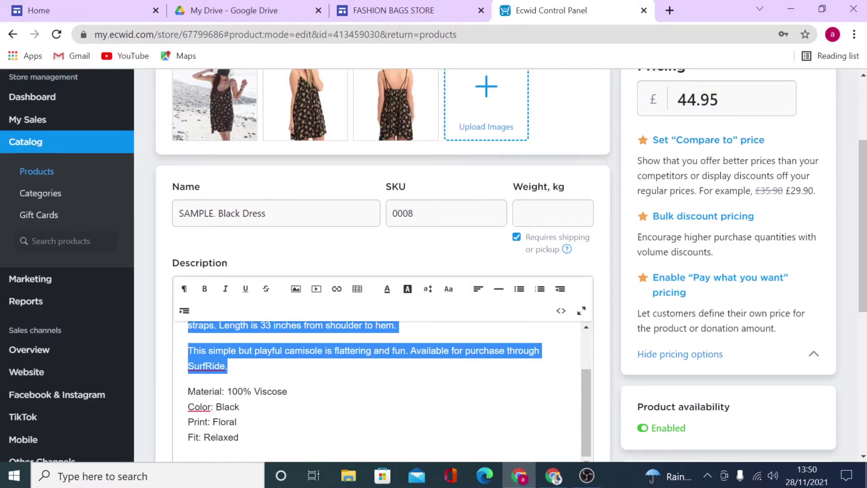
pyautogui.scroll(2, 691, 318)
pyautogui.click(724, 239)
pyautogui.moveTo(719, 237); pyautogui.dragTo(665, 242)
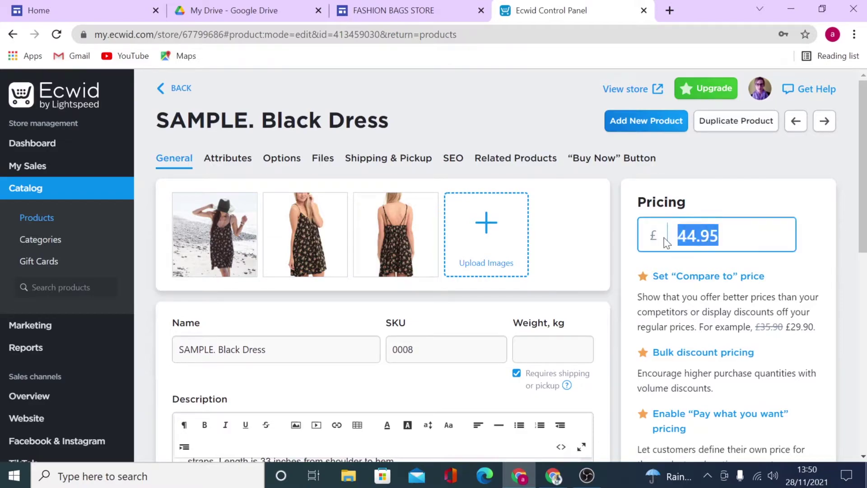
# Step: Review the Black Dress UPC and Brand attributes and its S, M, L size values
pyautogui.press('Right')
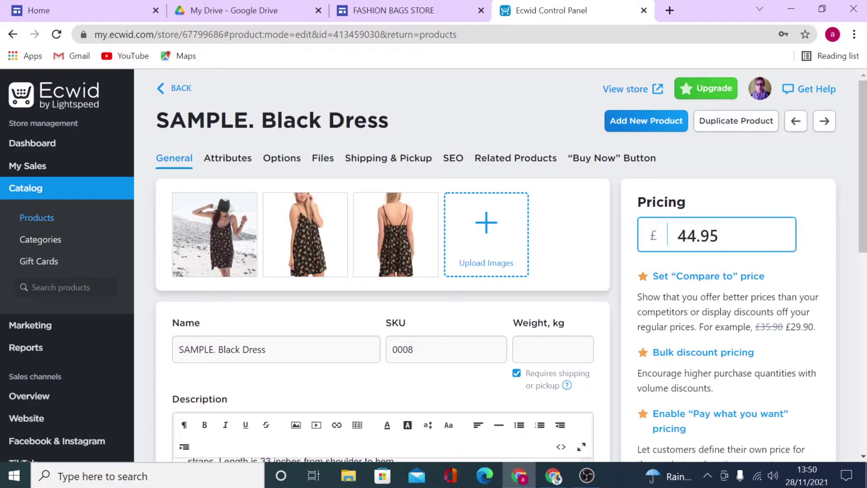
pyautogui.click(226, 161)
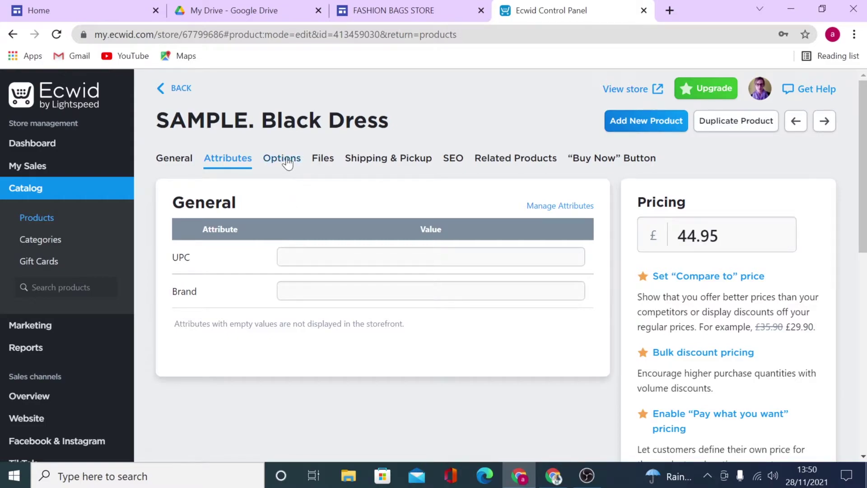
pyautogui.click(283, 161)
pyautogui.scroll(-2, 385, 251)
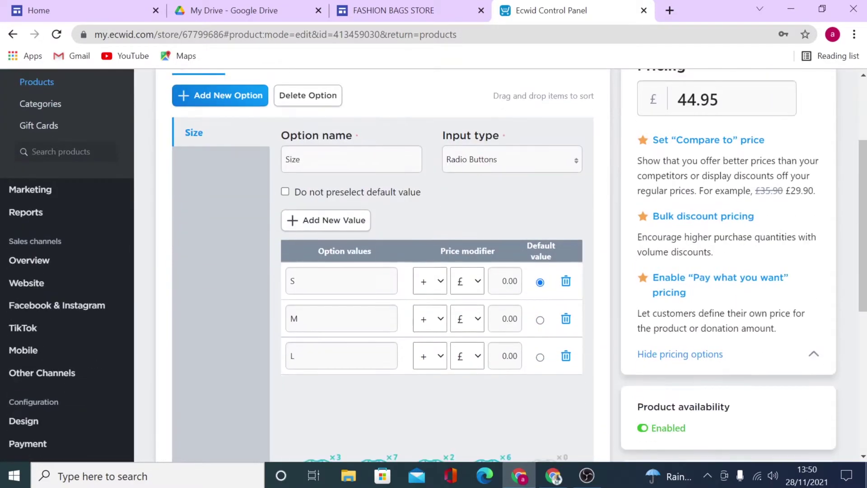
pyautogui.click(293, 281)
pyautogui.click(298, 319)
pyautogui.click(298, 356)
# Step: Inspect the size L price modifier, keeping £ as its unit
pyautogui.click(339, 281)
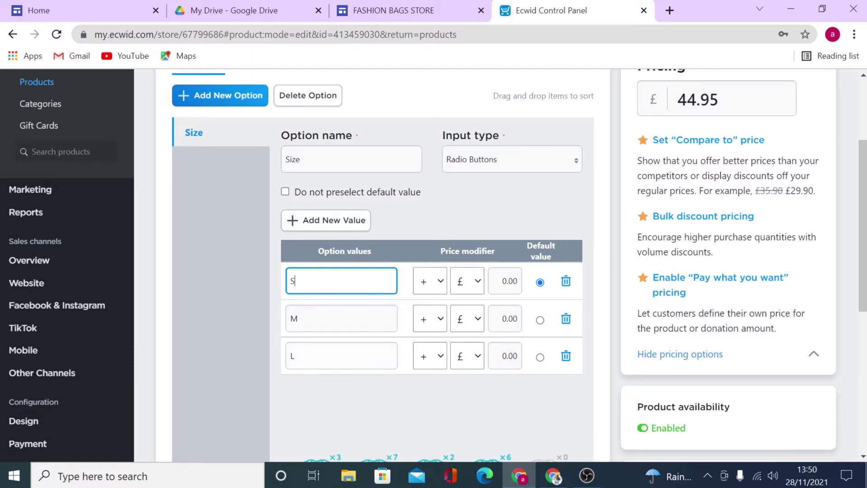
pyautogui.click(325, 356)
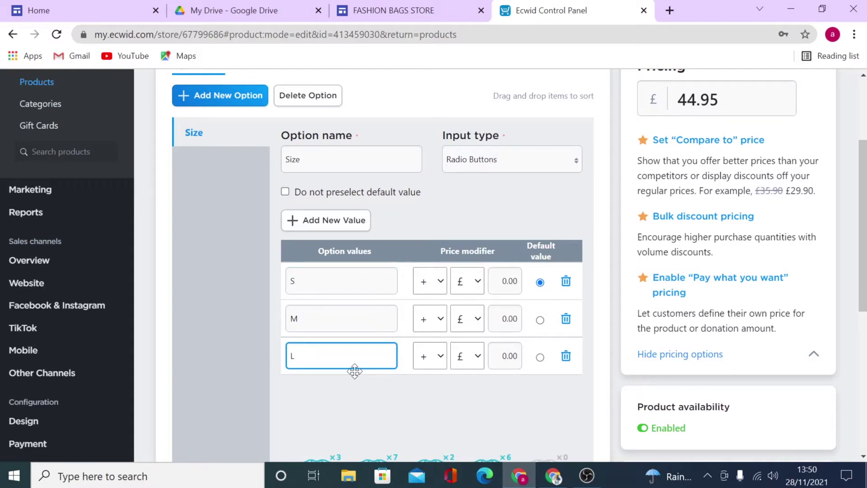
pyautogui.click(474, 357)
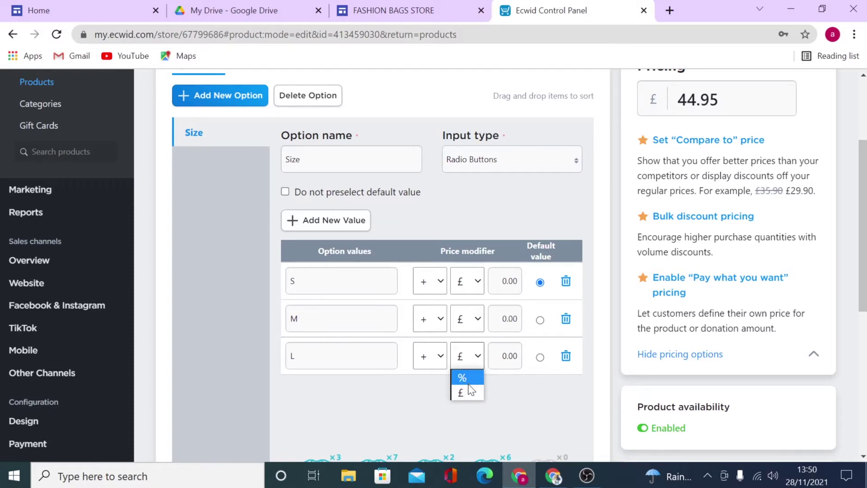
pyautogui.click(468, 391)
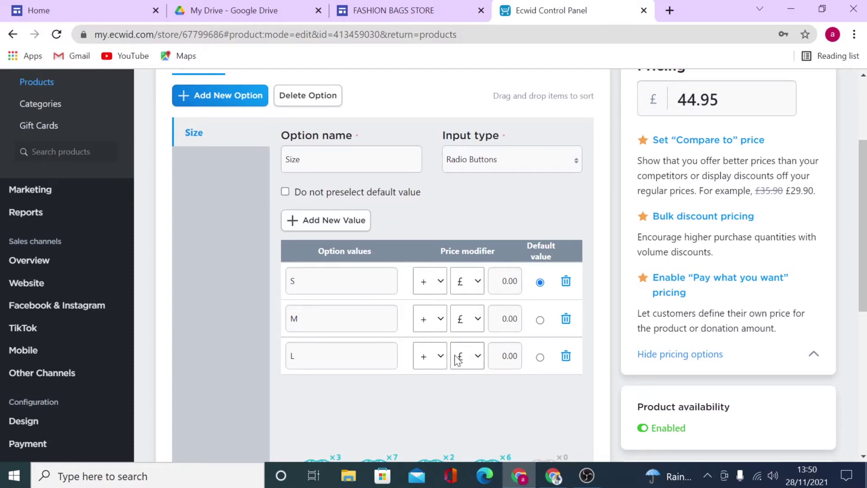
pyautogui.click(483, 359)
pyautogui.scroll(3, 518, 424)
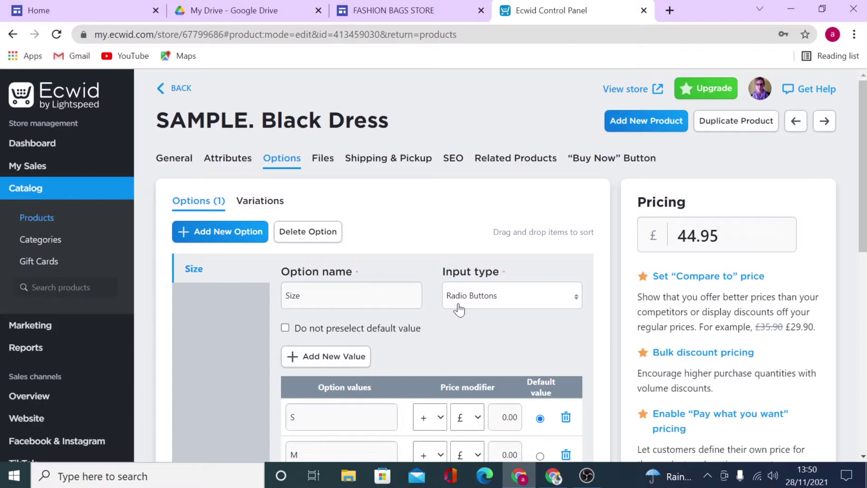
# Step: Check the store front page category's products and the full catalog, then go to Payment settings
pyautogui.click(53, 240)
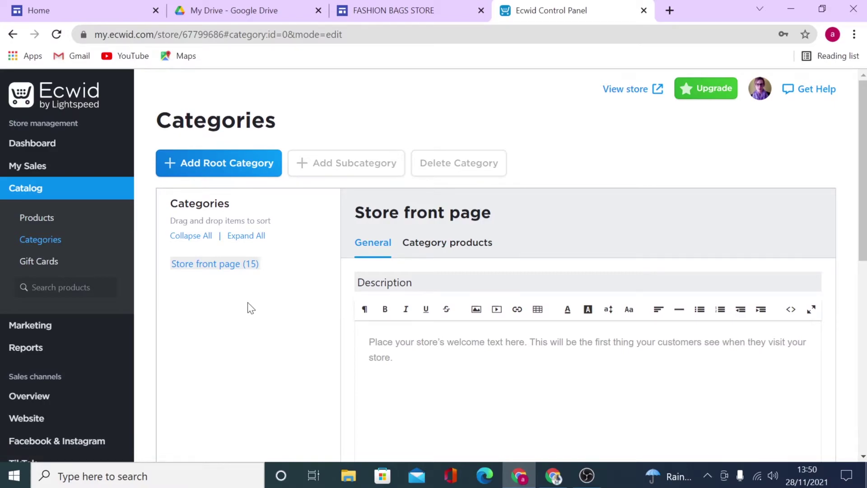
pyautogui.scroll(-1, 248, 302)
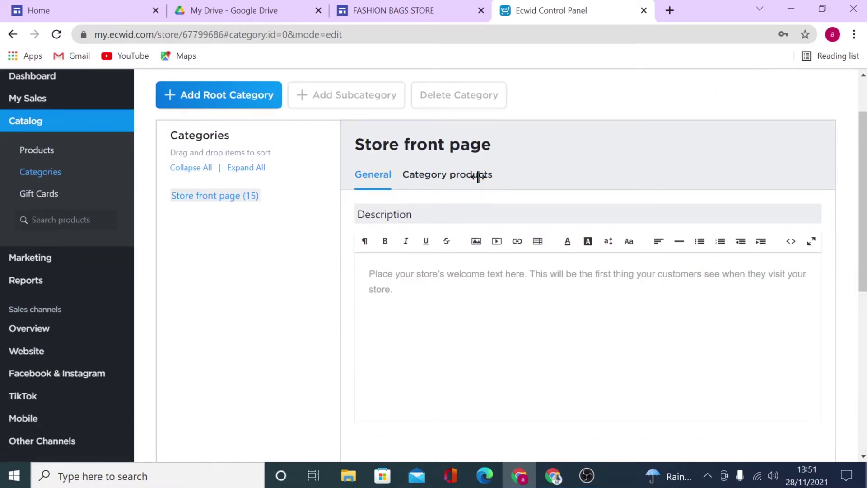
pyautogui.click(478, 175)
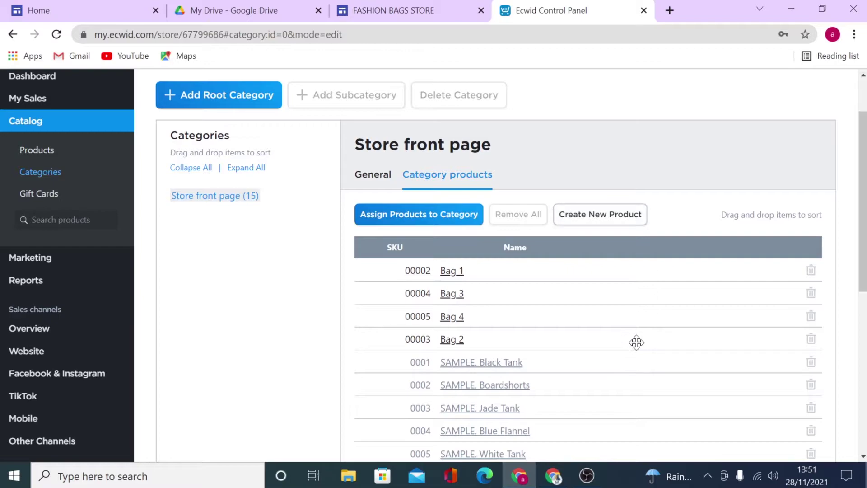
pyautogui.scroll(-1, 502, 262)
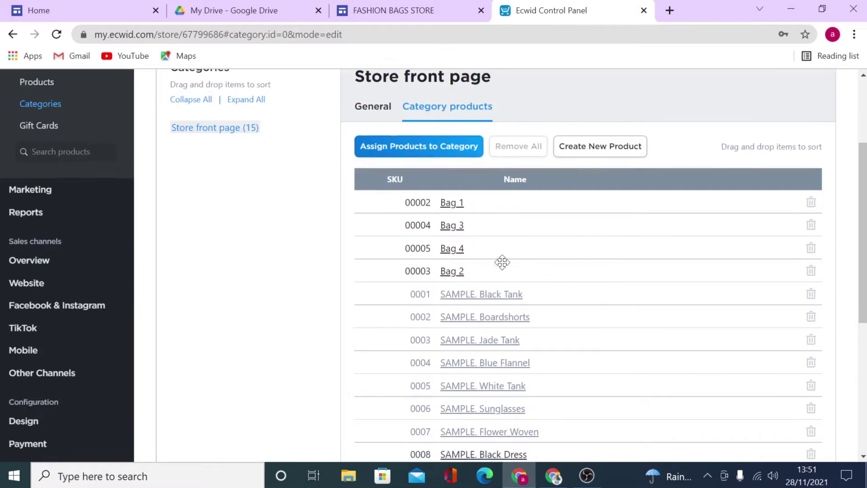
pyautogui.click(52, 218)
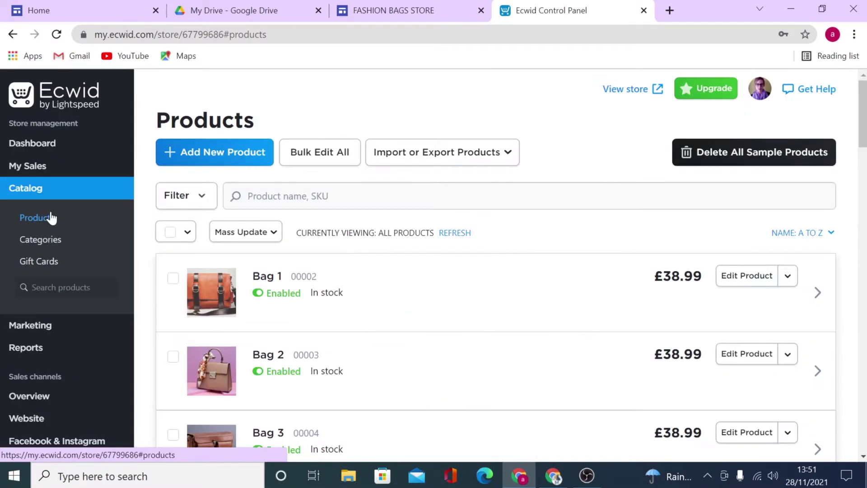
pyautogui.scroll(-2, 356, 157)
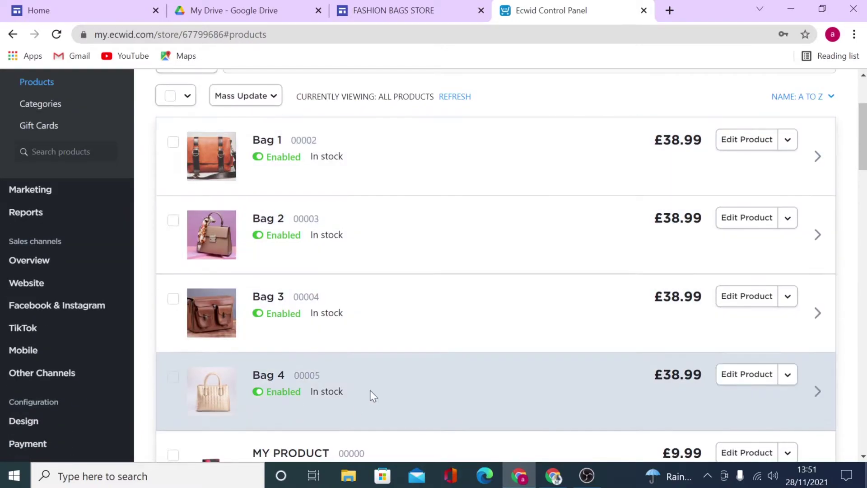
pyautogui.scroll(-2, 367, 388)
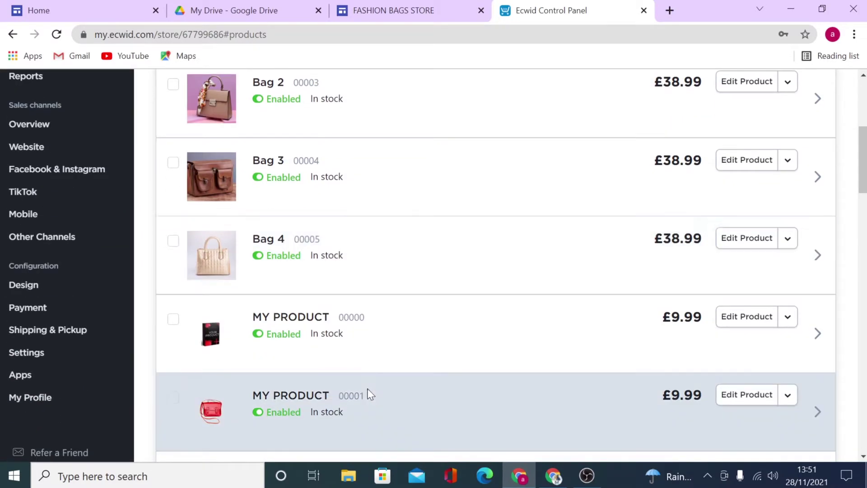
pyautogui.click(33, 316)
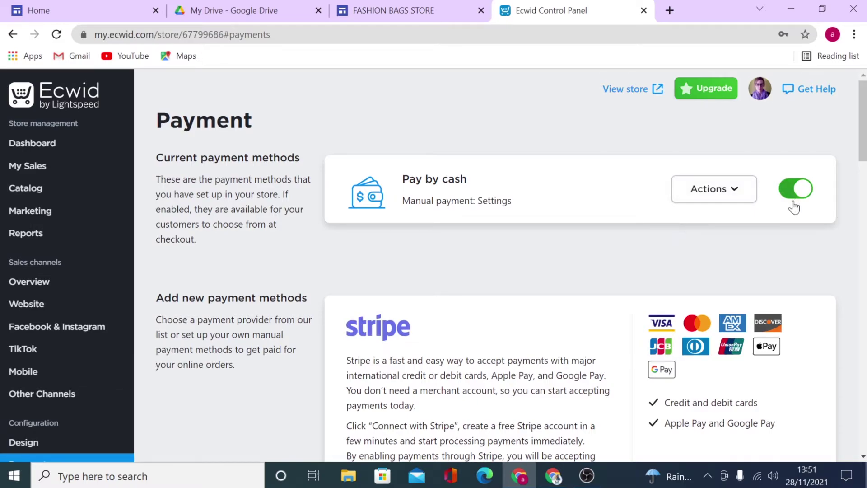
pyautogui.scroll(-1, 505, 252)
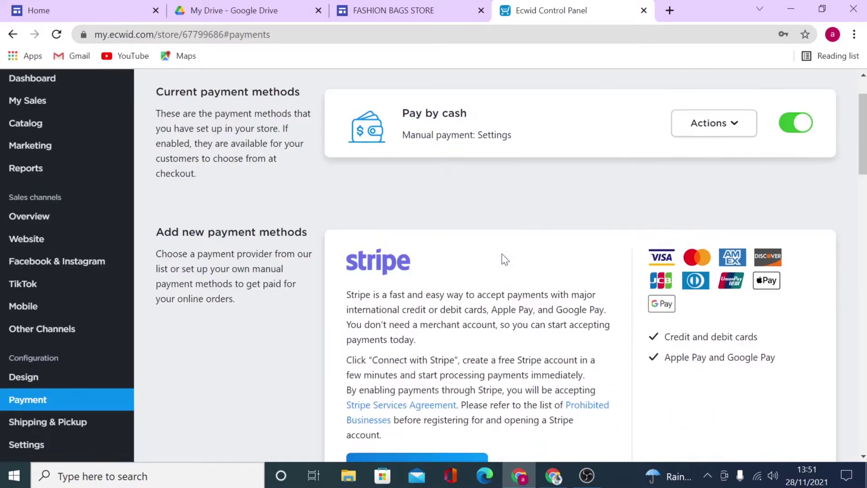
pyautogui.scroll(-2, 505, 251)
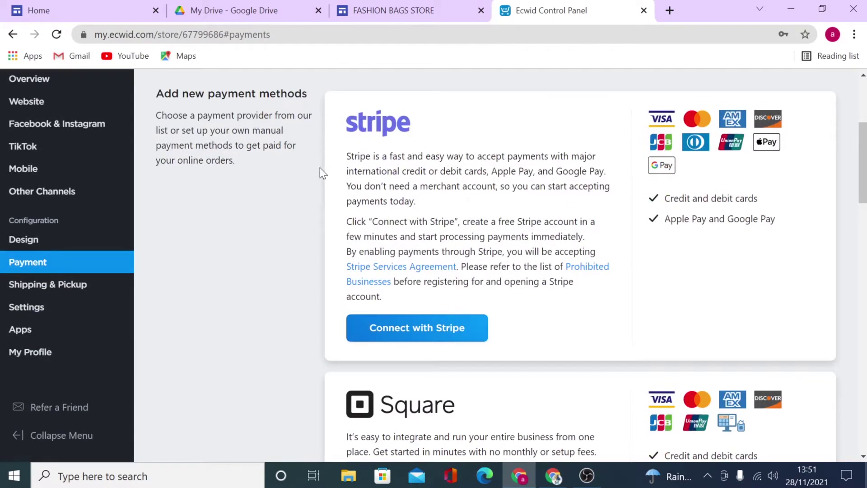
pyautogui.scroll(-2, 501, 254)
pyautogui.scroll(-1, 500, 255)
pyautogui.scroll(-3, 500, 255)
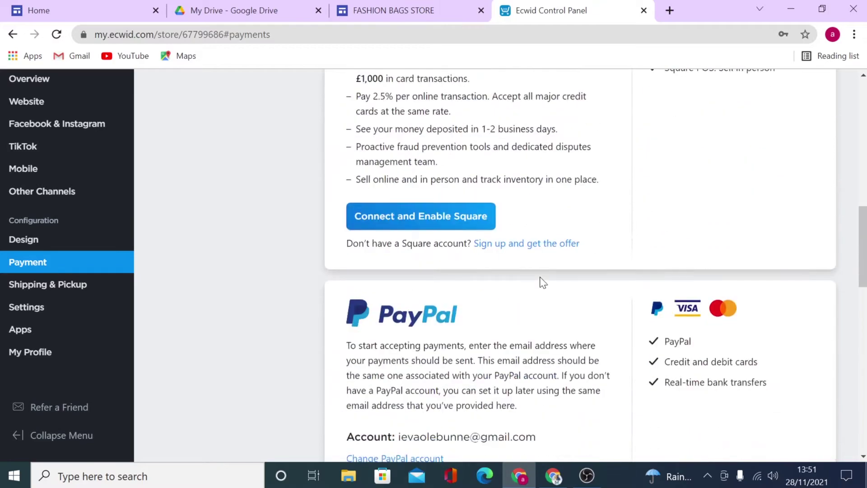
pyautogui.scroll(-4, 617, 337)
pyautogui.scroll(-2, 551, 301)
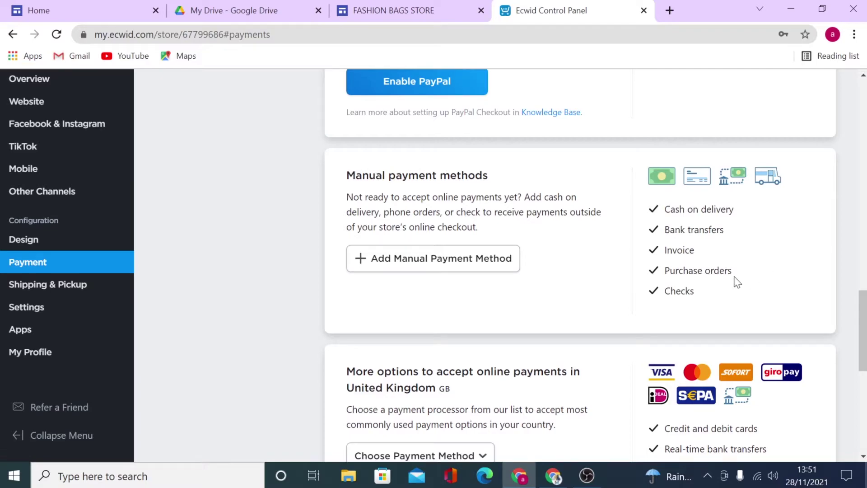
pyautogui.scroll(-2, 572, 319)
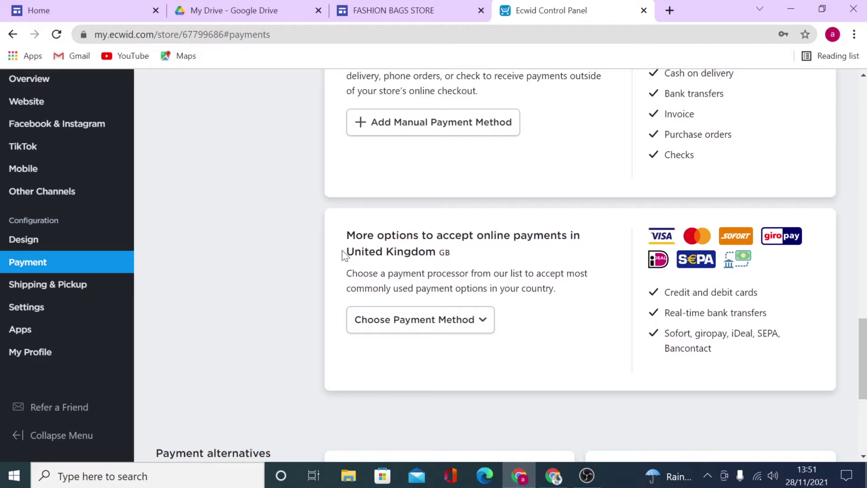
pyautogui.moveTo(346, 252); pyautogui.dragTo(436, 252)
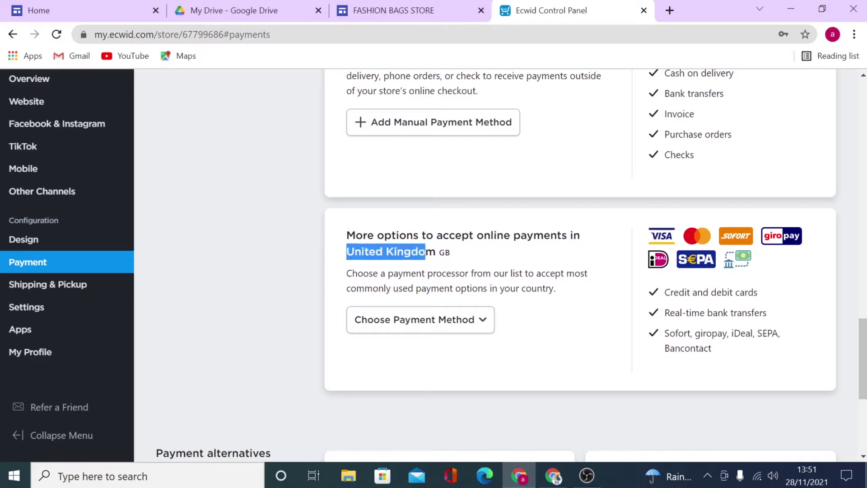
pyautogui.click(521, 255)
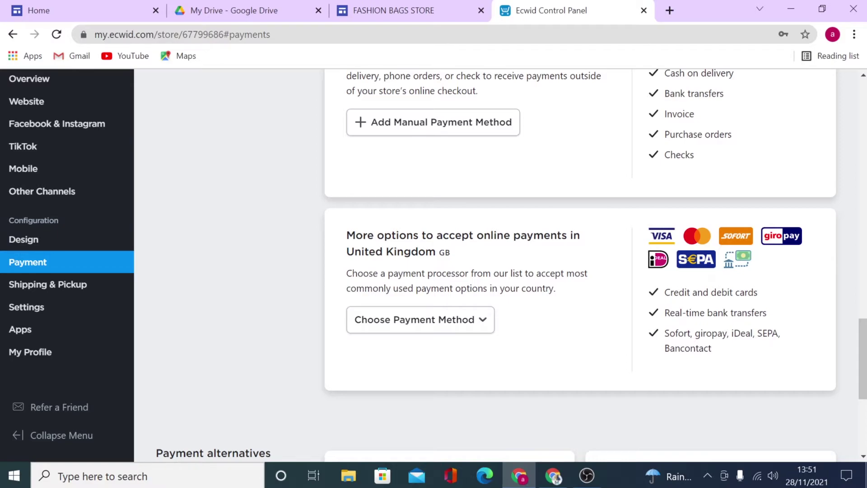
pyautogui.scroll(-3, 577, 323)
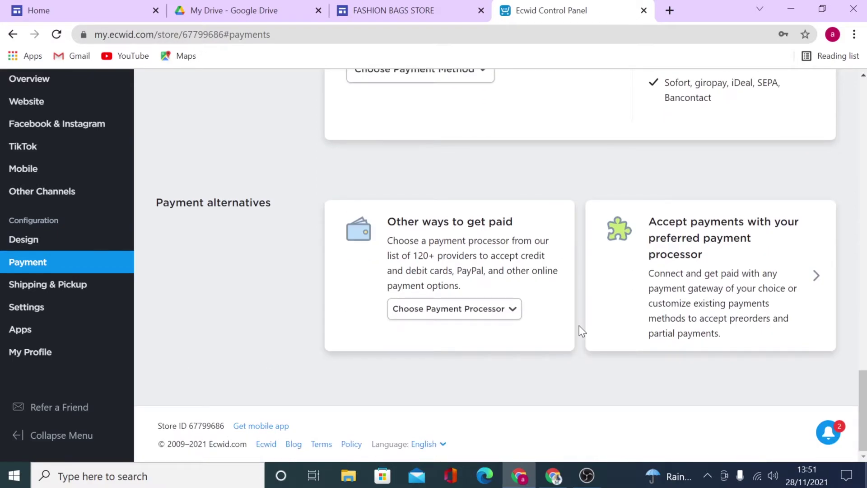
pyautogui.click(426, 310)
pyautogui.scroll(-3, 507, 197)
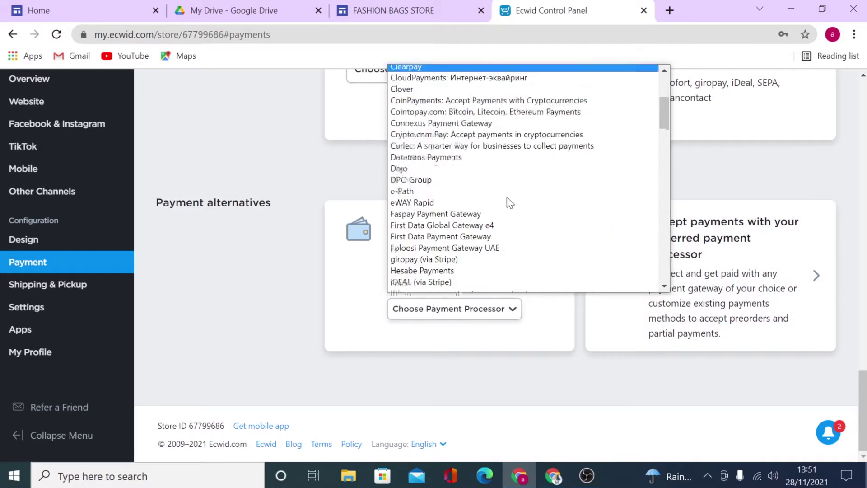
pyautogui.scroll(-5, 507, 197)
pyautogui.scroll(-5, 507, 197)
pyautogui.scroll(-5, 507, 197)
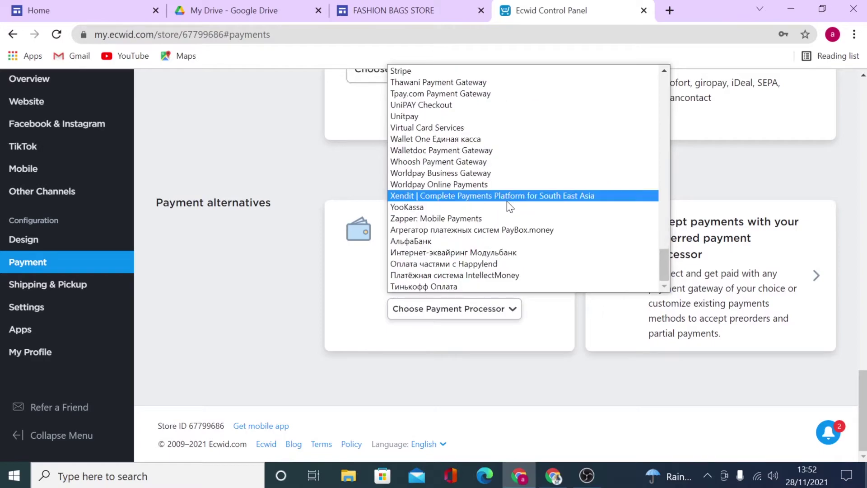
pyautogui.scroll(8, 519, 252)
pyautogui.scroll(10, 527, 262)
pyautogui.scroll(1, 532, 261)
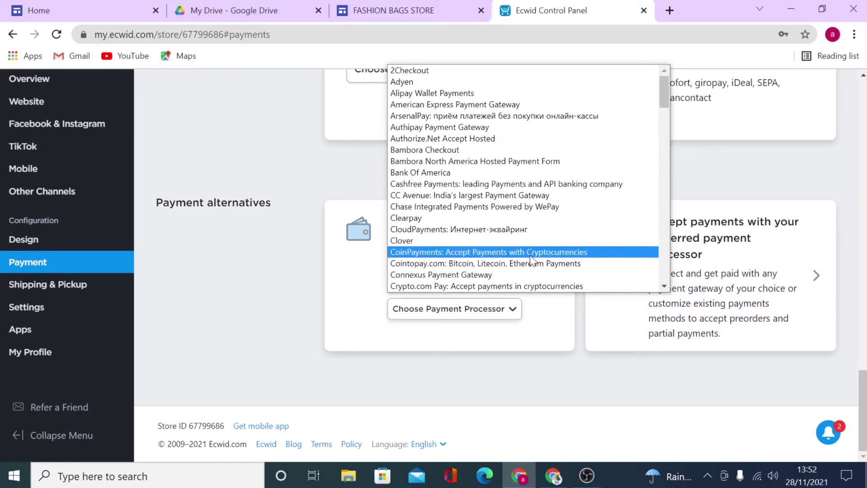
pyautogui.click(260, 344)
pyautogui.scroll(3, 260, 343)
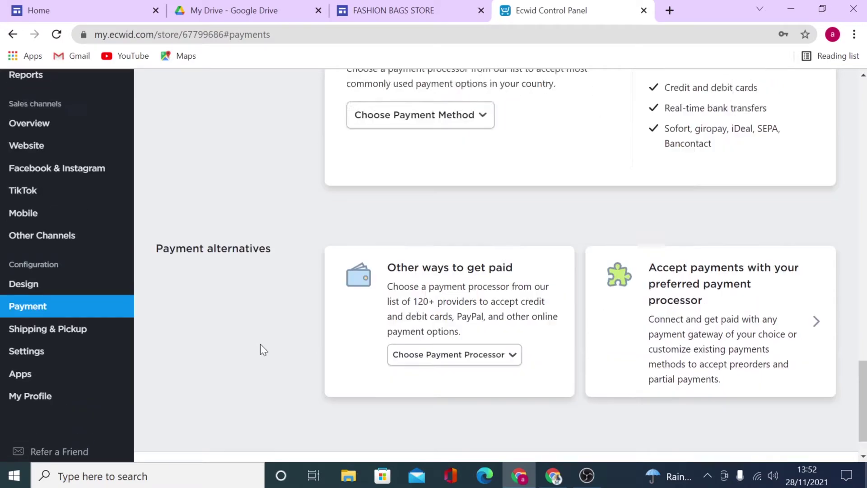
pyautogui.scroll(-3, 260, 343)
# Step: Bring up the store's Shipping & Pickup settings with their shipping, delivery and pickup cards
pyautogui.click(49, 286)
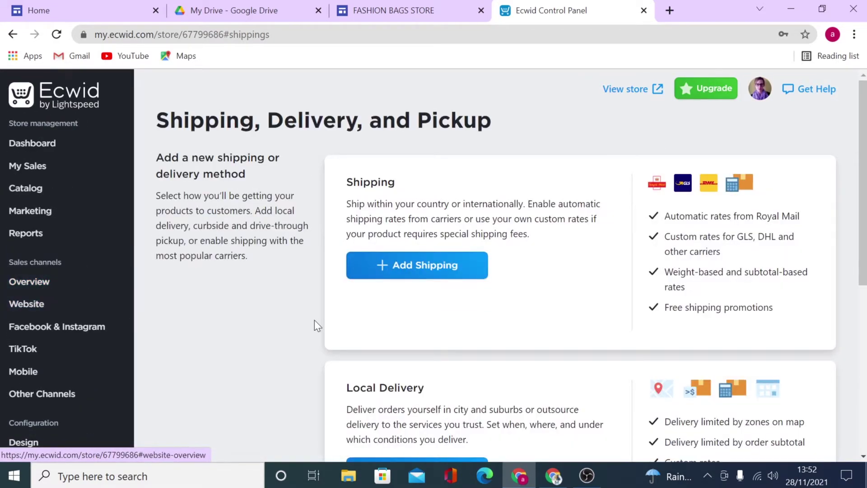
pyautogui.scroll(-1, 337, 330)
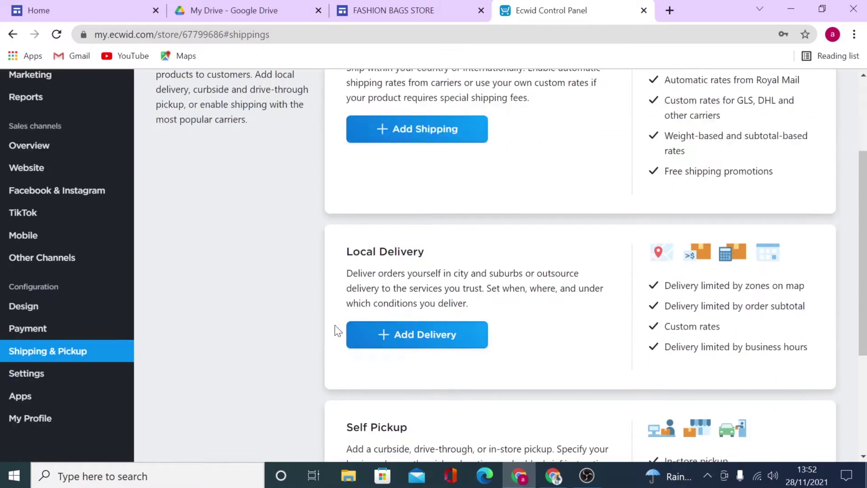
pyautogui.scroll(2, 334, 326)
pyautogui.scroll(-3, 510, 313)
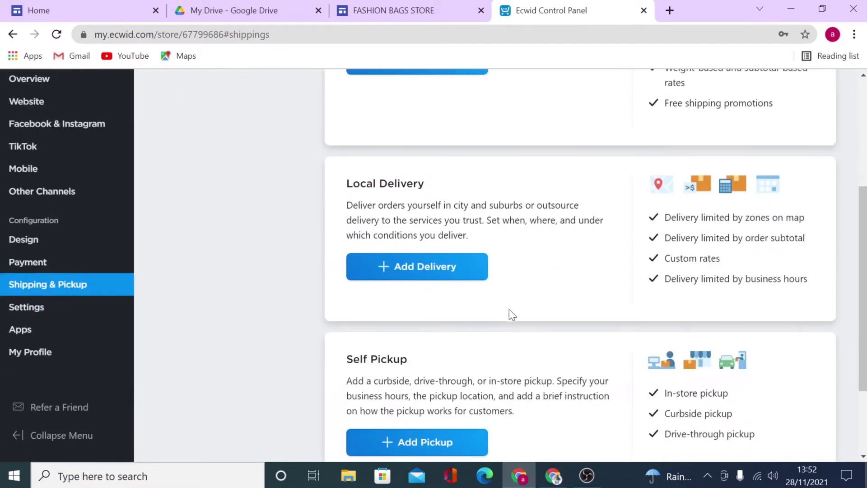
pyautogui.scroll(-2, 535, 260)
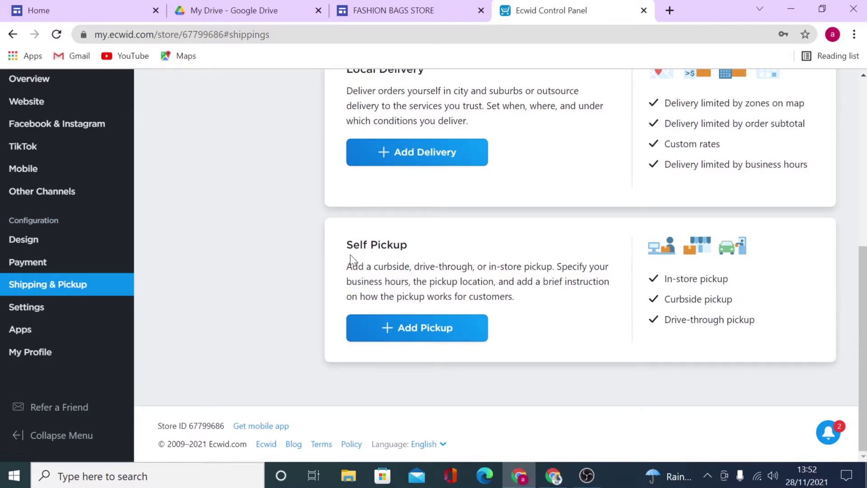
pyautogui.scroll(3, 500, 308)
pyautogui.scroll(2, 500, 308)
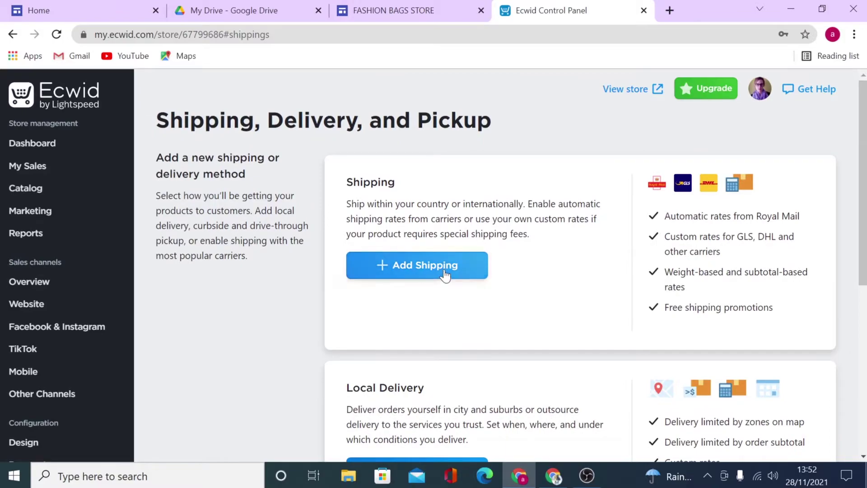
# Step: Start a Royal Mail shipping method, back out of it, and go to the sales channels overview
pyautogui.click(444, 274)
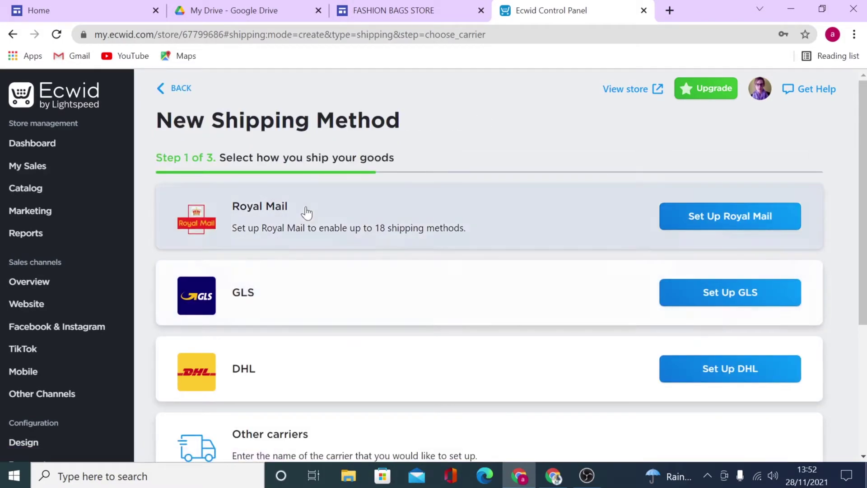
pyautogui.scroll(-1, 387, 333)
pyautogui.scroll(1, 387, 333)
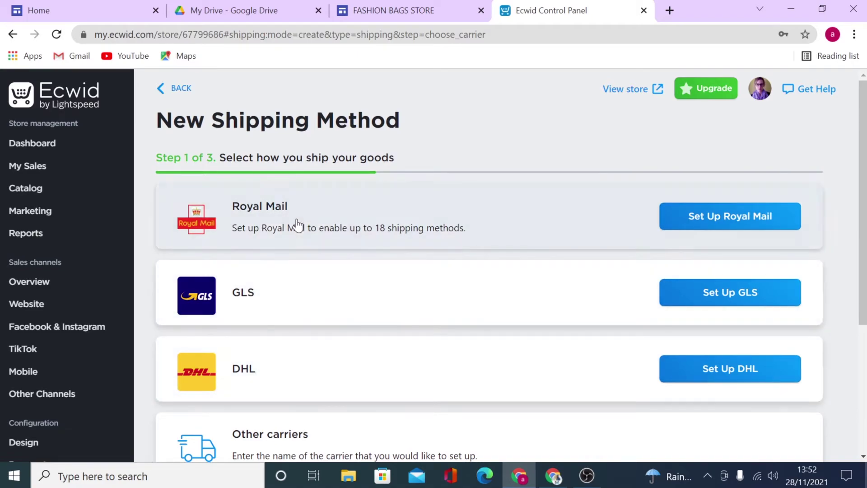
pyautogui.scroll(-3, 294, 381)
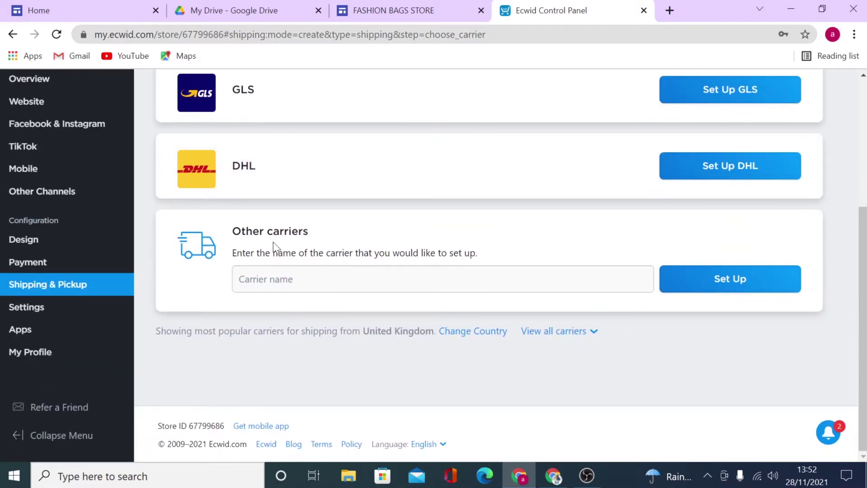
pyautogui.click(413, 279)
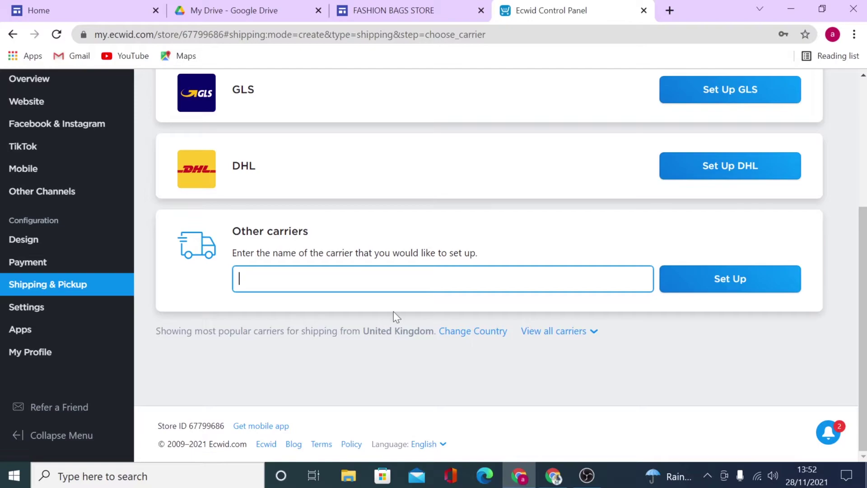
pyautogui.scroll(3, 434, 369)
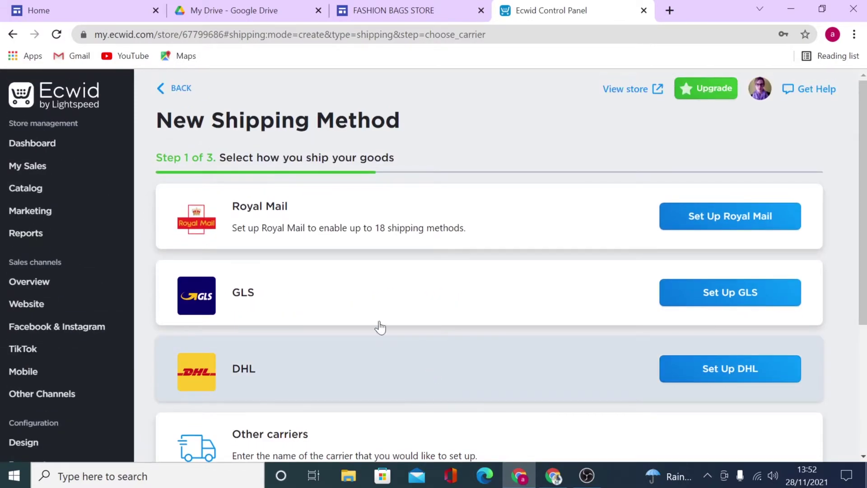
pyautogui.click(702, 232)
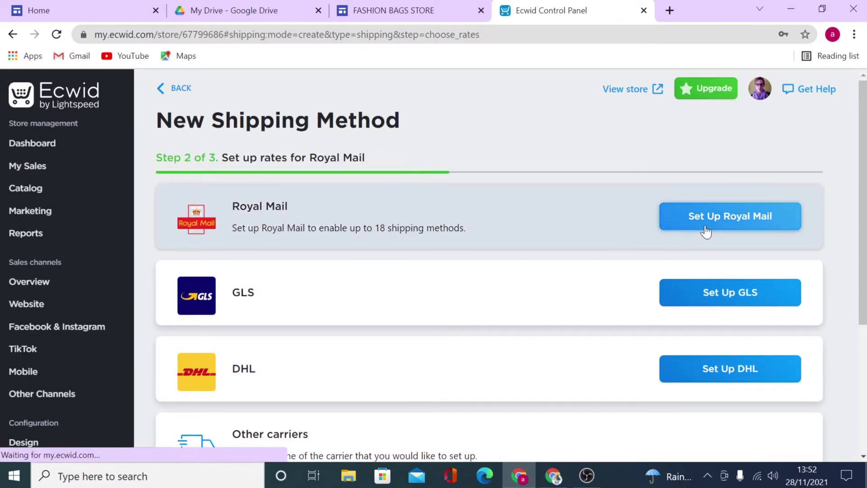
pyautogui.scroll(-1, 826, 299)
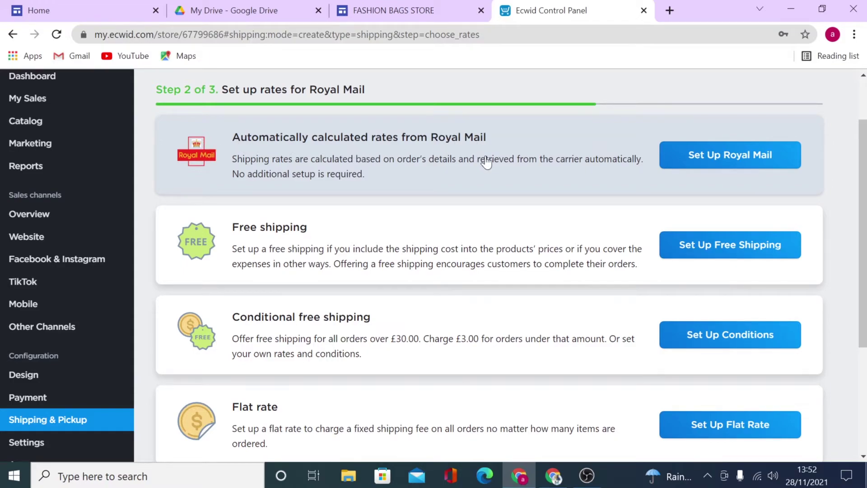
pyautogui.scroll(-1, 485, 161)
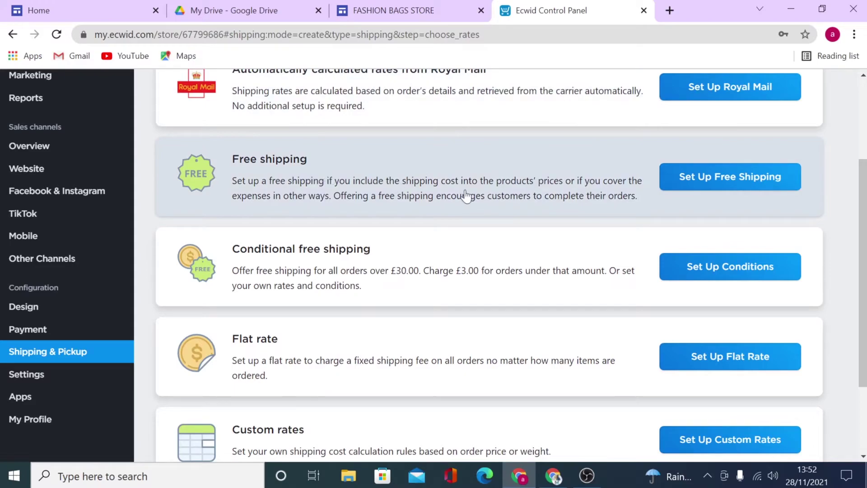
pyautogui.scroll(-1, 466, 197)
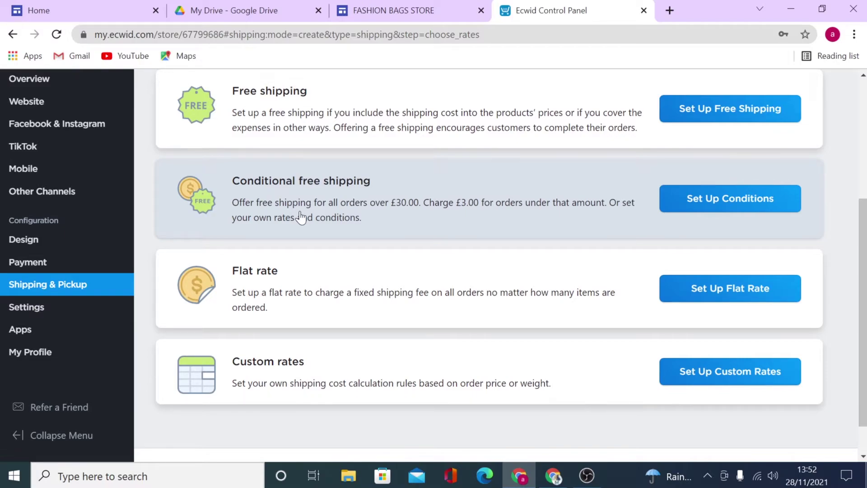
pyautogui.scroll(-1, 301, 216)
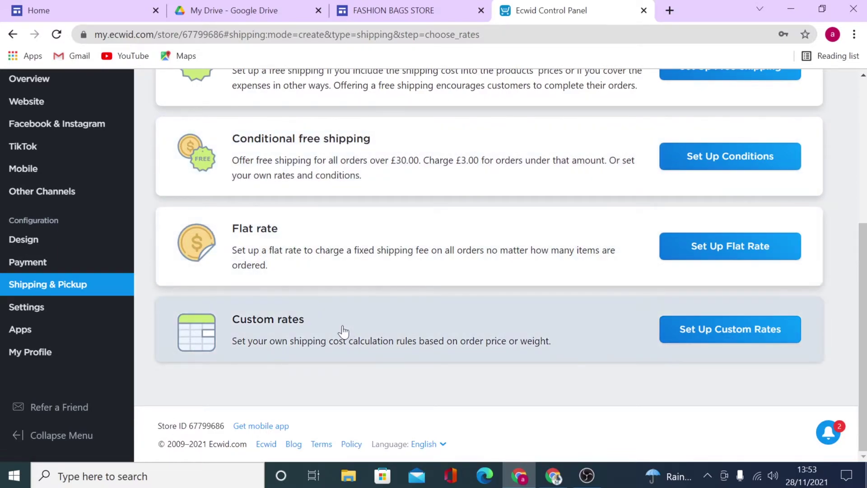
pyautogui.scroll(4, 357, 309)
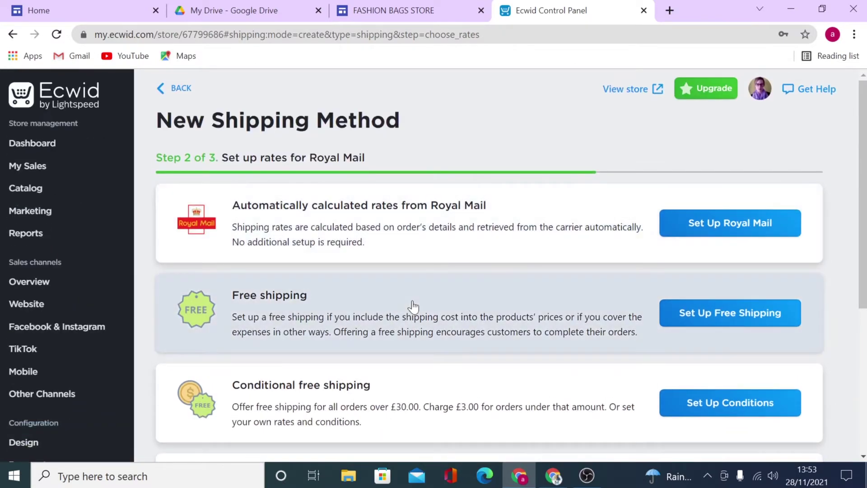
pyautogui.click(182, 90)
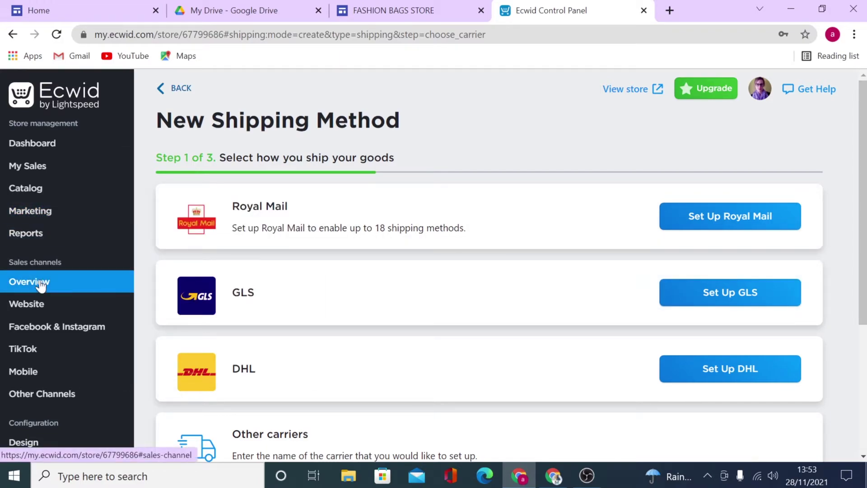
pyautogui.click(30, 281)
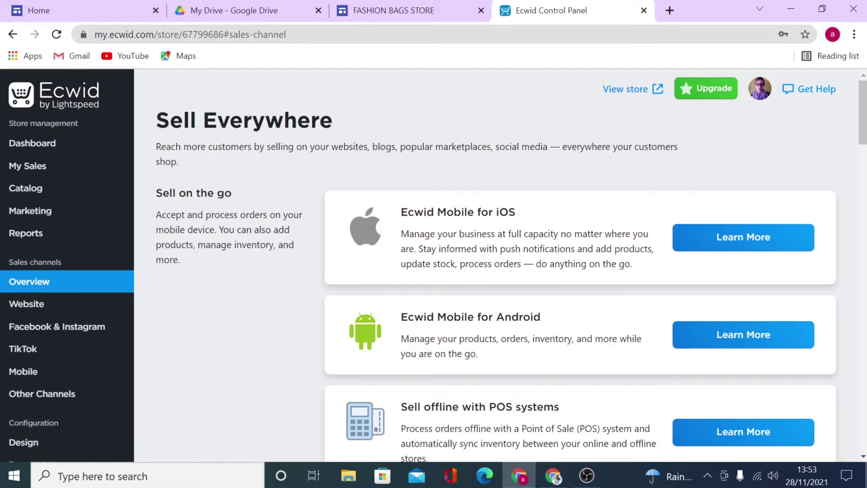
pyautogui.moveTo(156, 120); pyautogui.dragTo(348, 118)
# Step: Reach the Add your store to any website setup guide with its integration code
pyautogui.click(346, 117)
pyautogui.scroll(-1, 404, 184)
pyautogui.scroll(-2, 404, 184)
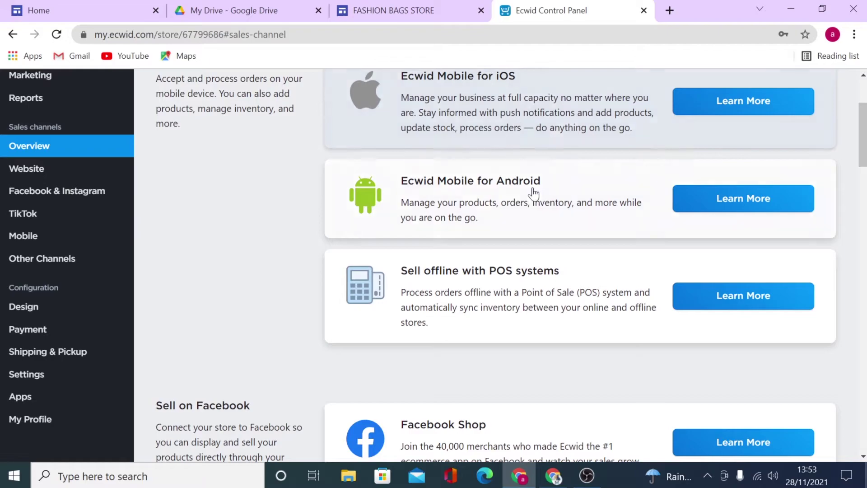
pyautogui.scroll(-1, 493, 290)
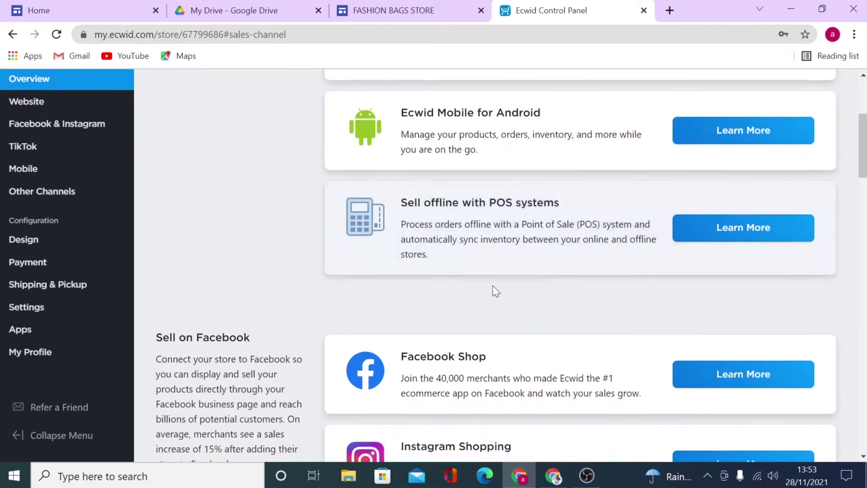
pyautogui.scroll(-4, 493, 291)
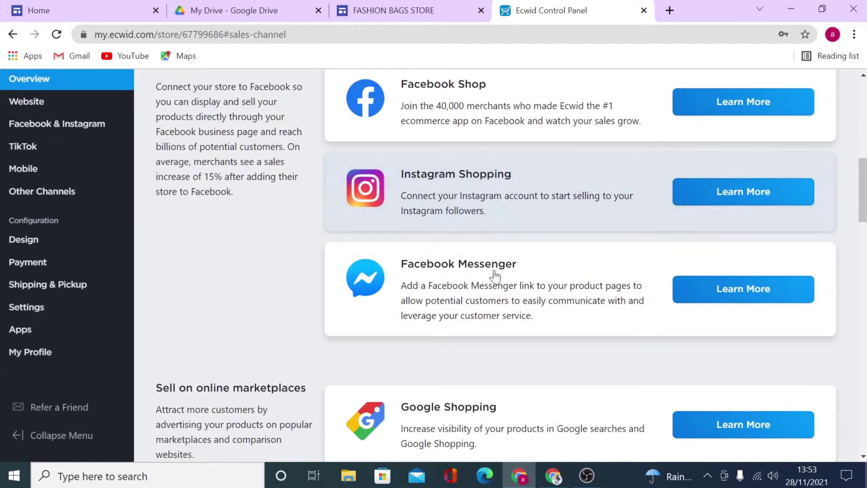
pyautogui.scroll(-2, 494, 279)
pyautogui.scroll(-1, 494, 279)
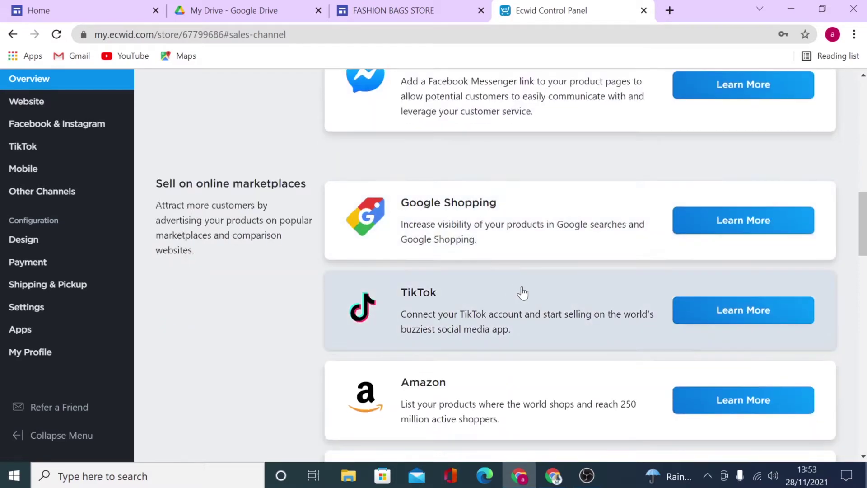
pyautogui.scroll(-3, 501, 271)
pyautogui.scroll(-2, 509, 264)
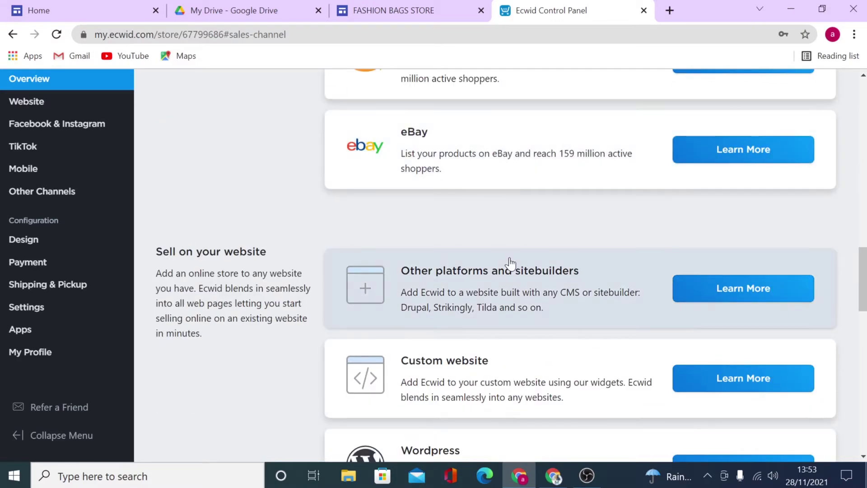
pyautogui.scroll(-1, 510, 262)
pyautogui.scroll(-1, 508, 266)
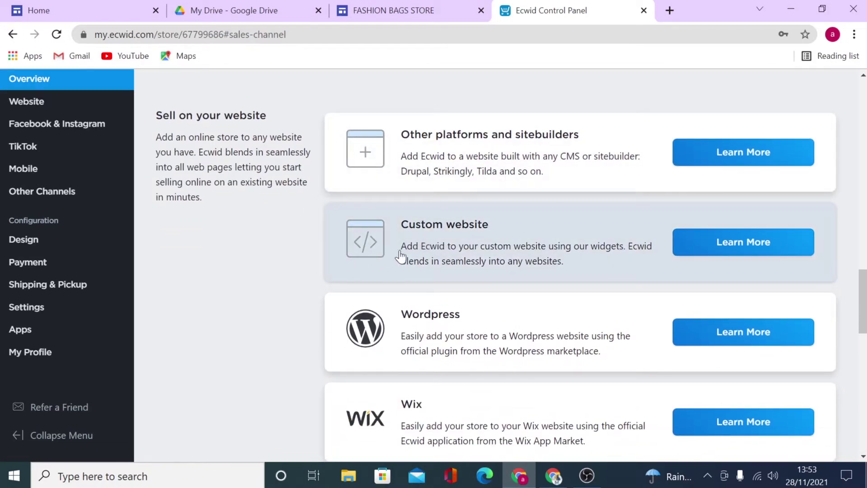
# Step: Copy the store integration code to the clipboard, then go to the Design settings
pyautogui.click(723, 251)
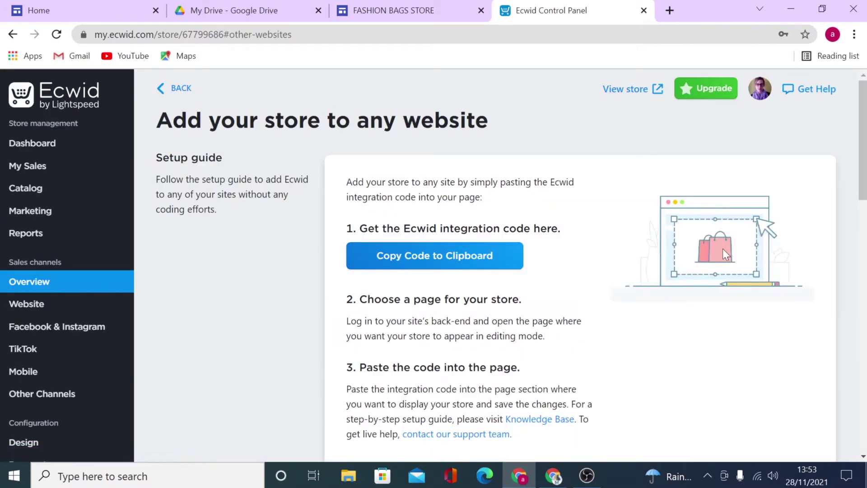
pyautogui.click(436, 261)
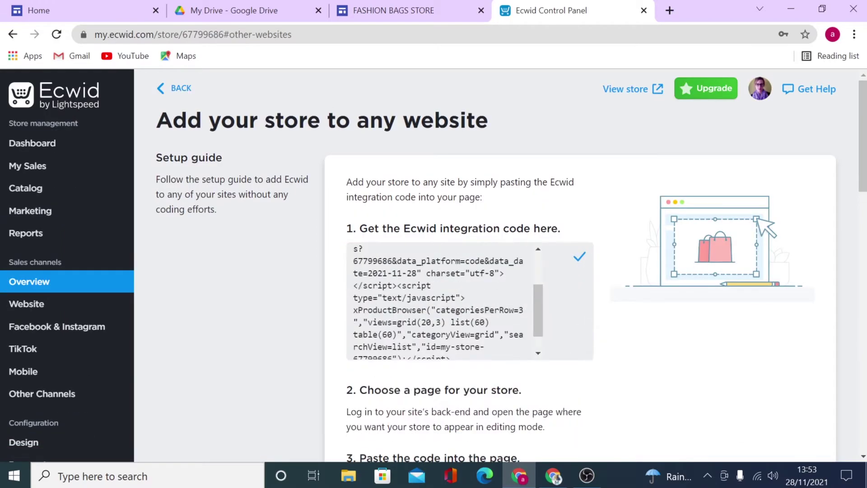
pyautogui.scroll(-2, 440, 298)
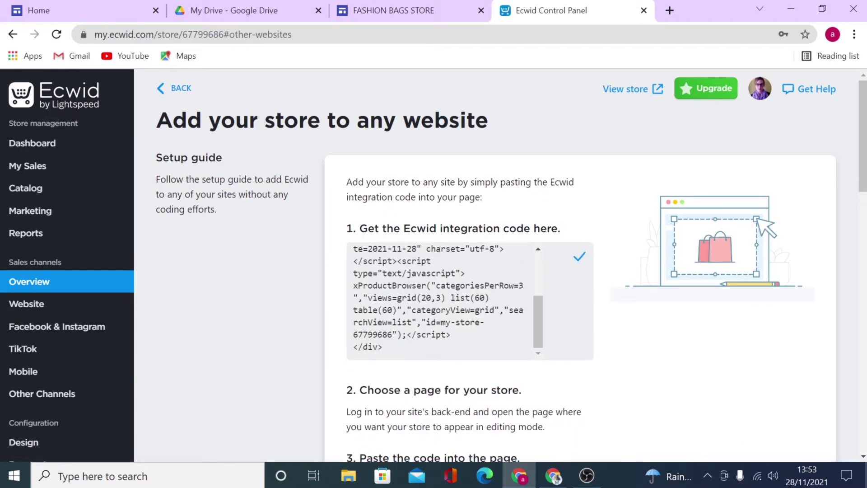
pyautogui.scroll(-1, 494, 271)
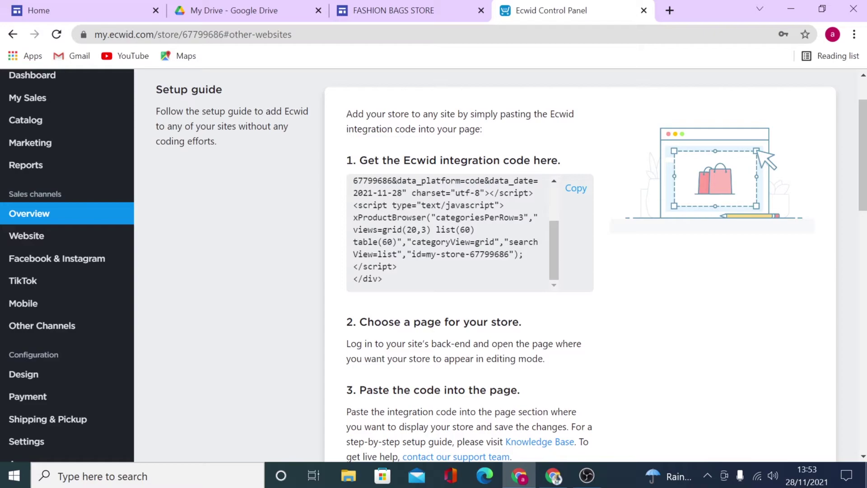
pyautogui.scroll(-1, 658, 341)
pyautogui.scroll(1, 659, 341)
pyautogui.scroll(-1, 605, 353)
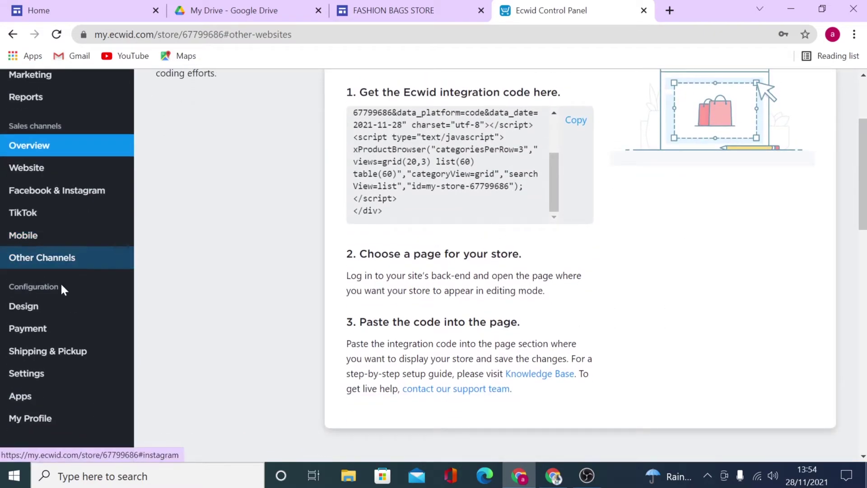
pyautogui.click(27, 305)
pyautogui.moveTo(26, 167)
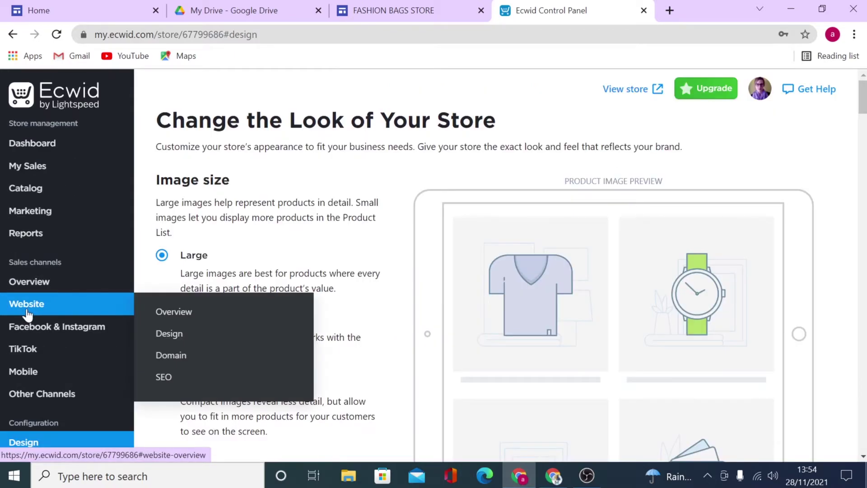
pyautogui.scroll(-1, 376, 226)
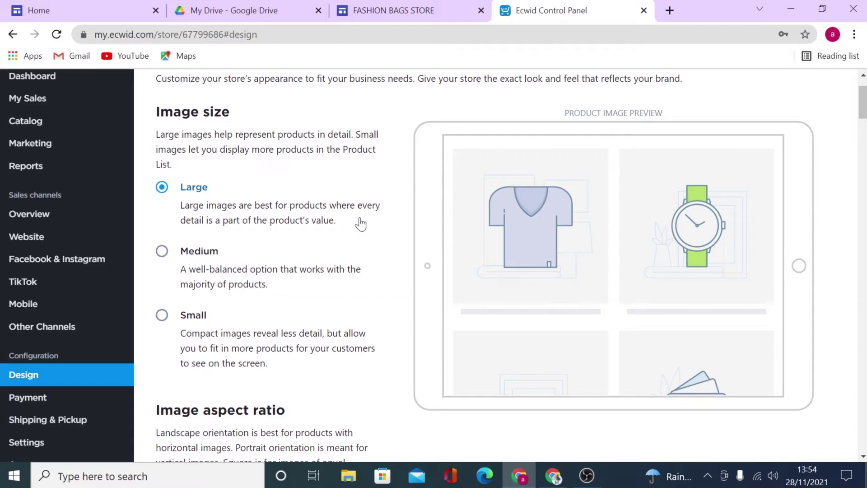
pyautogui.scroll(-2, 291, 266)
pyautogui.scroll(-2, 291, 266)
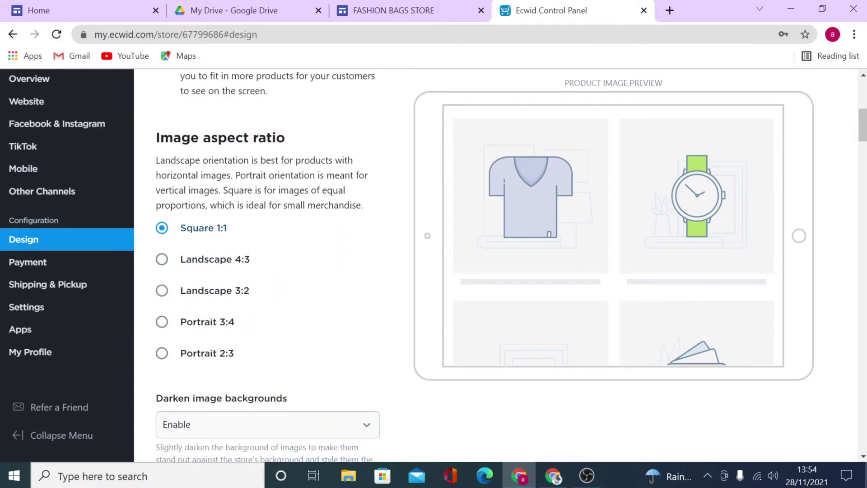
pyautogui.scroll(-2, 348, 263)
pyautogui.scroll(-2, 352, 269)
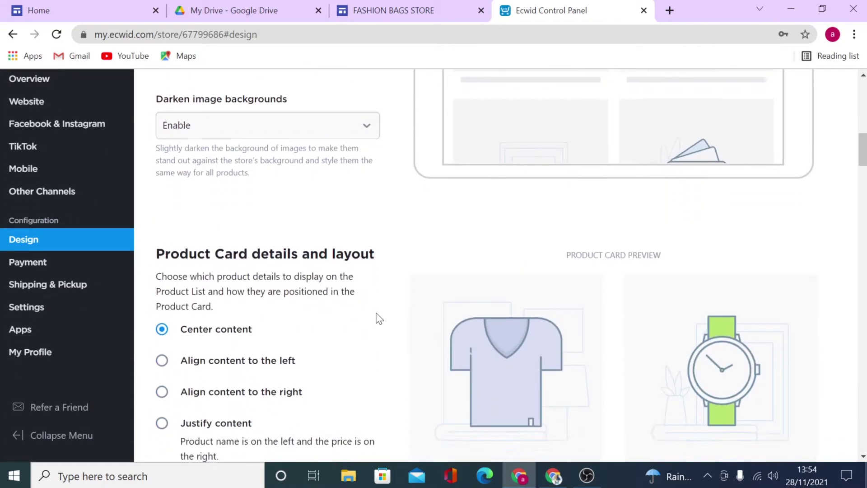
pyautogui.scroll(-2, 351, 269)
# Step: Try left-aligned product card content, then restore centered content
pyautogui.click(274, 258)
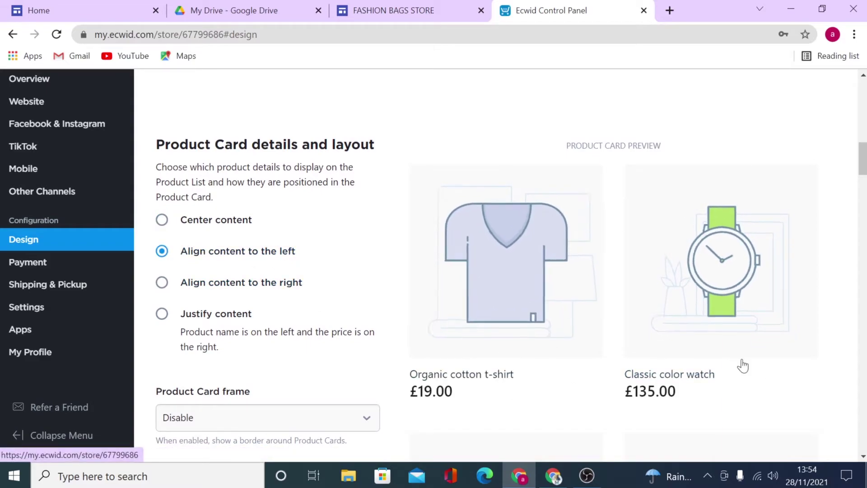
pyautogui.click(162, 221)
pyautogui.scroll(-2, 323, 271)
pyautogui.scroll(-1, 324, 270)
pyautogui.scroll(-1, 324, 269)
pyautogui.scroll(-1, 325, 270)
pyautogui.scroll(-1, 325, 270)
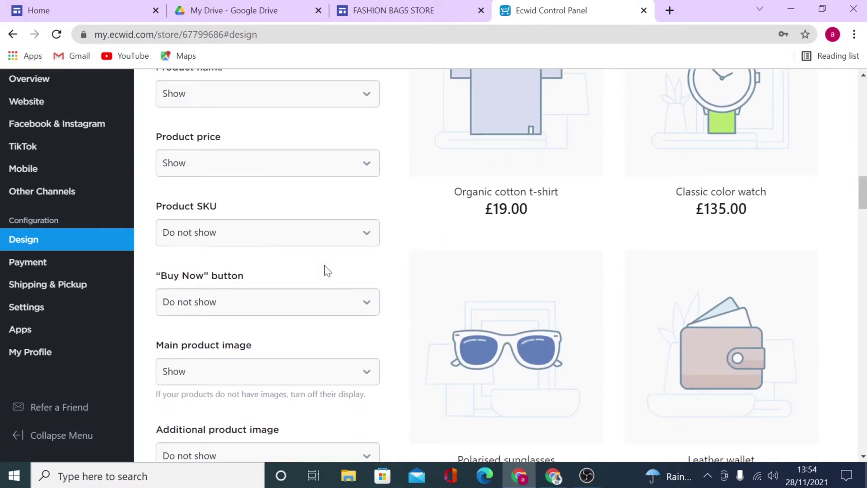
pyautogui.scroll(-1, 235, 323)
pyautogui.scroll(-1, 235, 323)
pyautogui.scroll(-2, 235, 323)
pyautogui.scroll(-1, 235, 323)
pyautogui.scroll(-2, 237, 323)
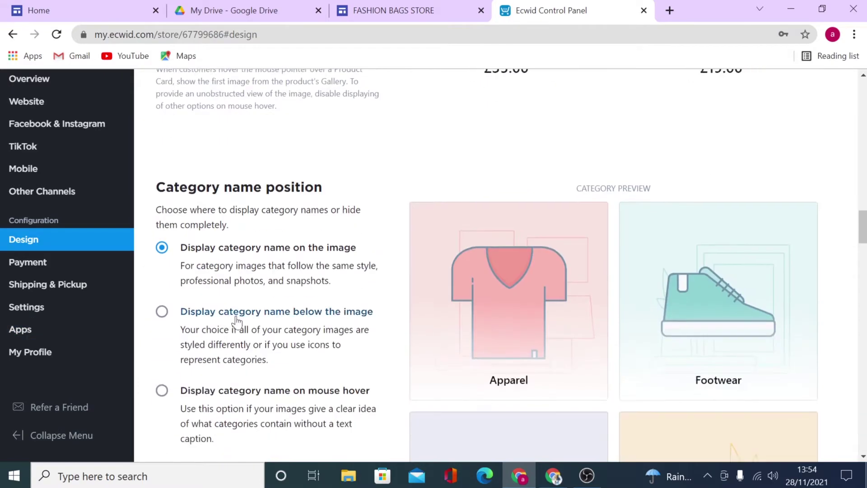
pyautogui.scroll(-1, 236, 323)
pyautogui.scroll(1, 237, 323)
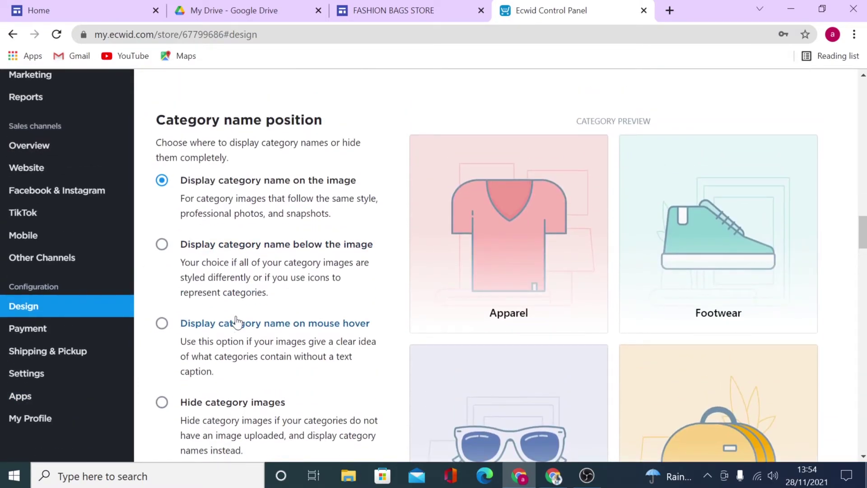
pyautogui.scroll(-2, 236, 323)
pyautogui.scroll(1, 234, 322)
pyautogui.scroll(1, 234, 321)
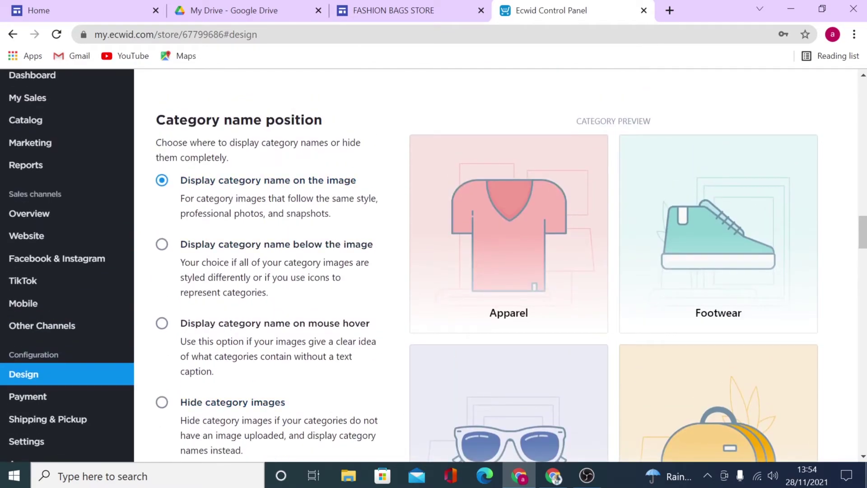
pyautogui.scroll(-3, 282, 294)
pyautogui.scroll(-4, 283, 296)
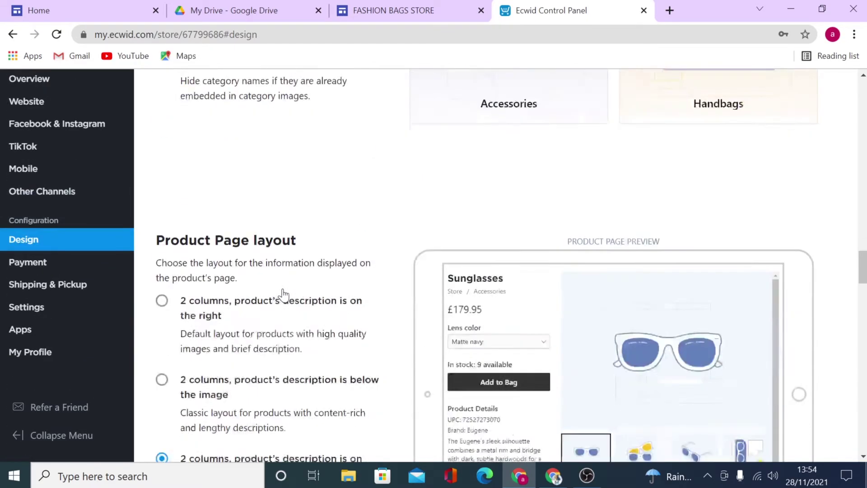
pyautogui.scroll(-1, 226, 180)
pyautogui.scroll(-1, 321, 298)
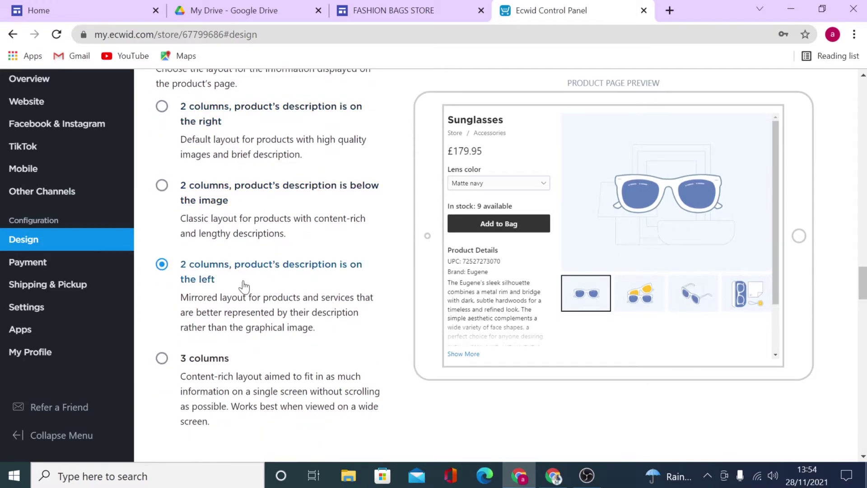
pyautogui.moveTo(667, 325)
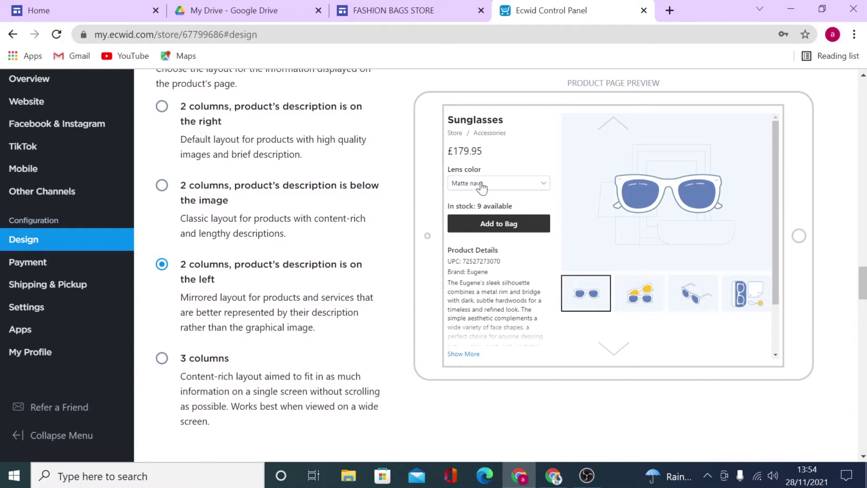
pyautogui.scroll(-5, 343, 280)
pyautogui.scroll(-3, 344, 280)
pyautogui.scroll(-5, 343, 280)
pyautogui.scroll(-4, 423, 249)
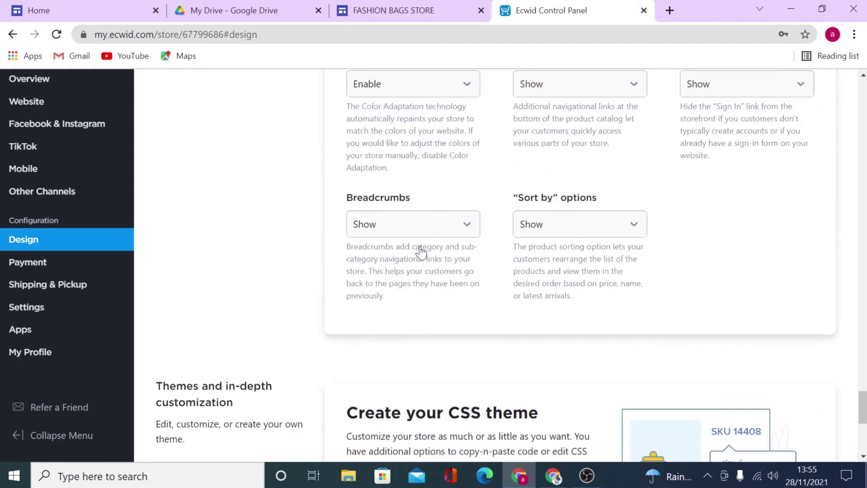
pyautogui.scroll(-4, 420, 252)
pyautogui.scroll(-2, 420, 253)
pyautogui.scroll(5, 420, 251)
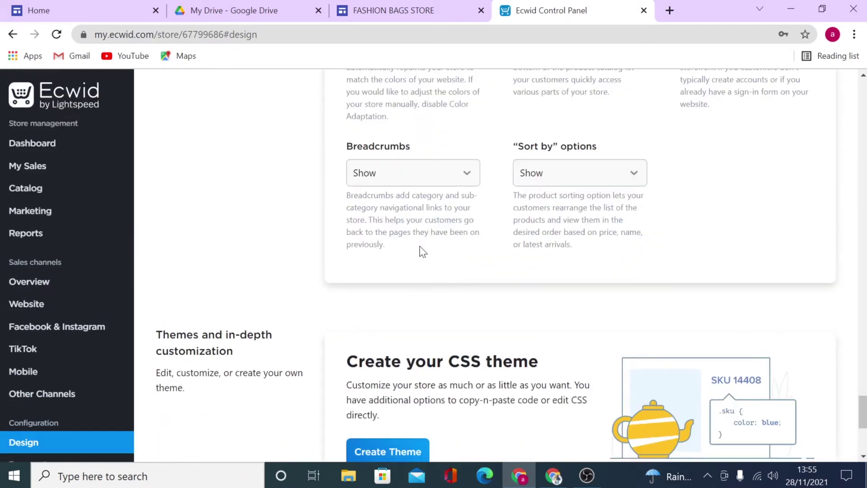
pyautogui.scroll(6, 420, 251)
pyautogui.scroll(5, 421, 250)
pyautogui.scroll(5, 421, 251)
pyautogui.scroll(5, 421, 251)
pyautogui.scroll(4, 421, 252)
# Step: Reopen Ecwid's Custom website setup guide from sales channels, then switch to the FASHION BAGS STORE editor
pyautogui.click(31, 280)
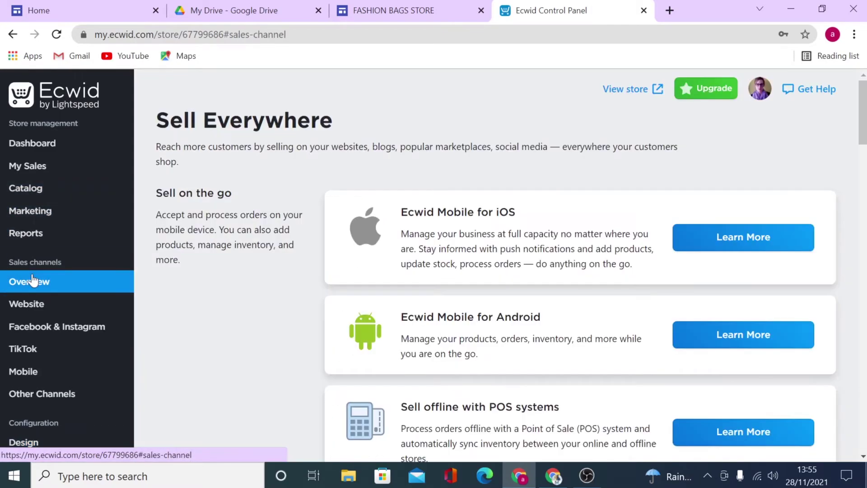
pyautogui.scroll(-8, 443, 284)
pyautogui.scroll(-5, 443, 285)
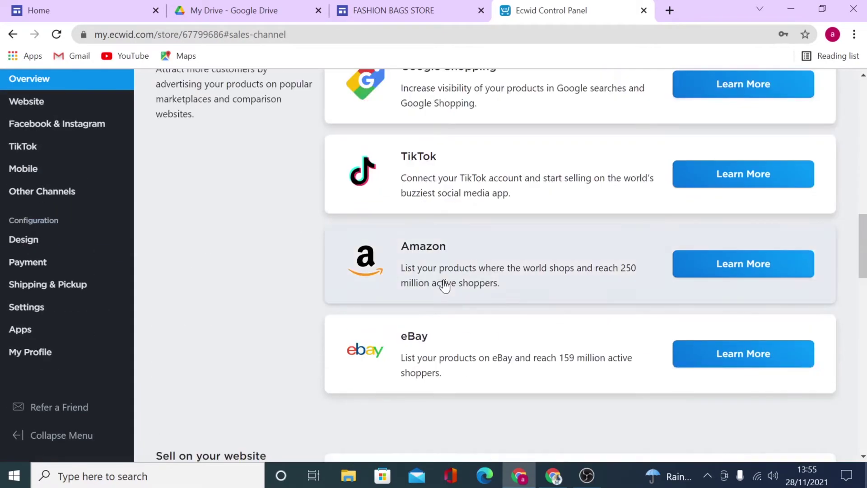
pyautogui.scroll(-5, 445, 286)
pyautogui.click(709, 248)
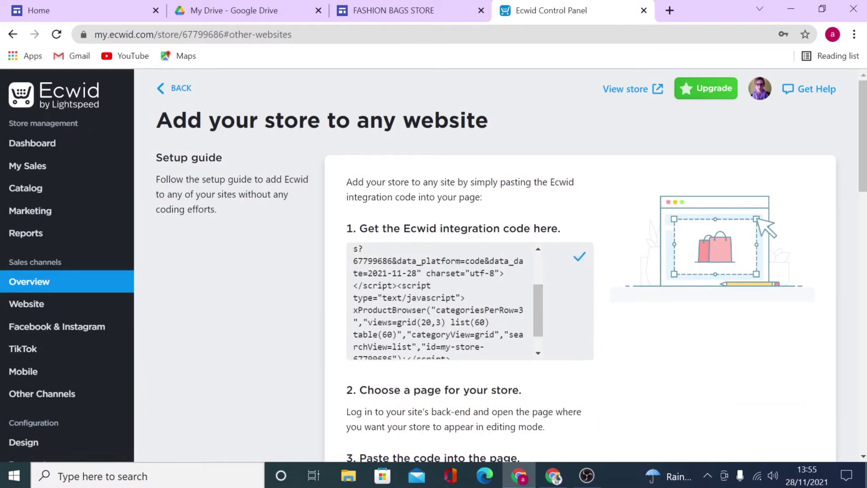
pyautogui.click(397, 16)
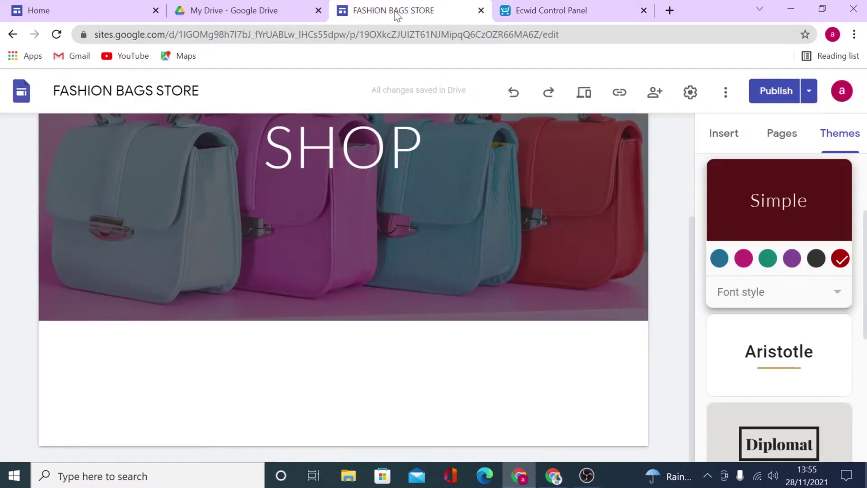
pyautogui.moveTo(342, 146)
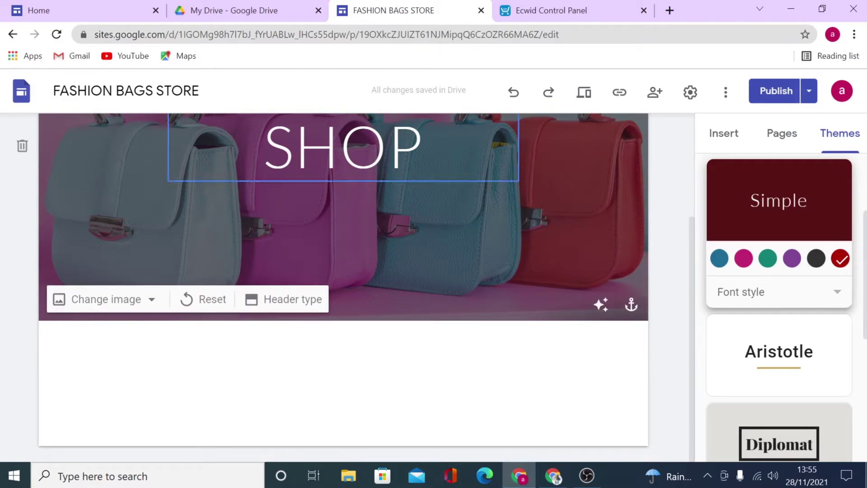
# Step: Start an Embed on the SHOP page body and paste the Ecwid integration code as embed code
pyautogui.click(722, 142)
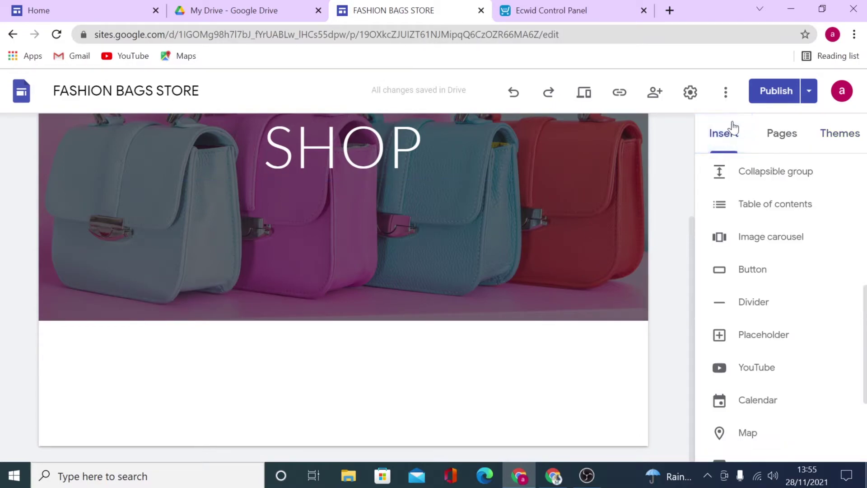
pyautogui.scroll(5, 781, 248)
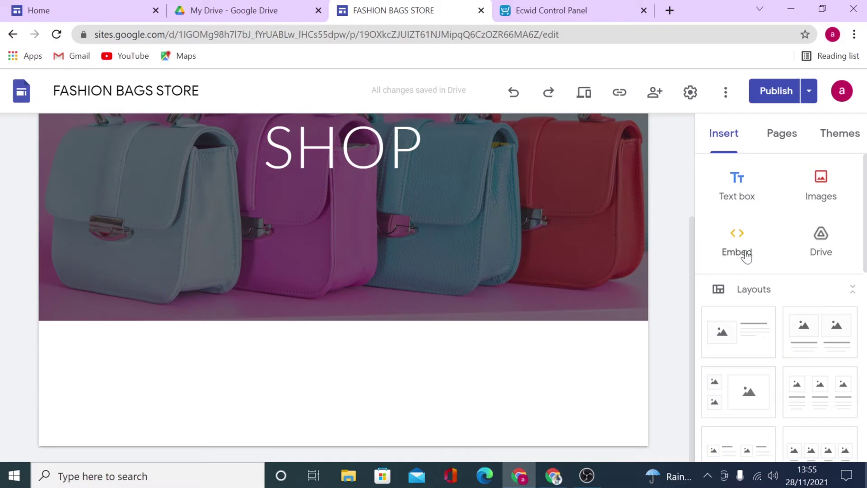
pyautogui.doubleClick(392, 391)
pyautogui.click(349, 385)
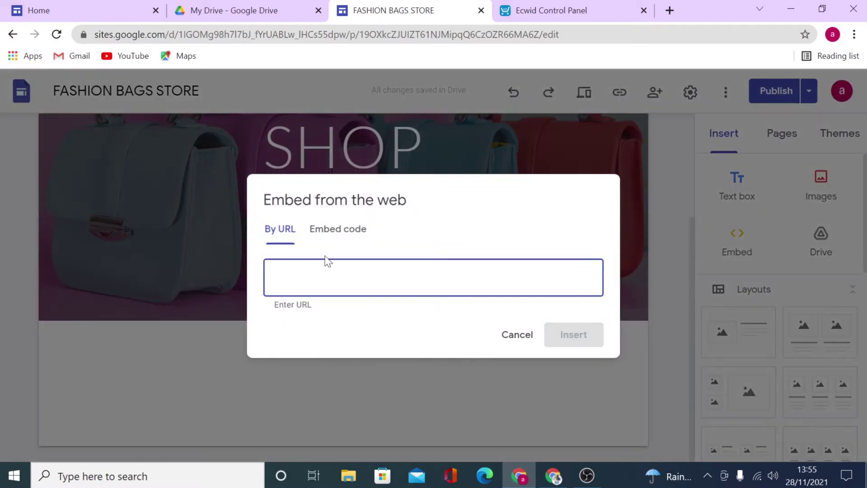
pyautogui.click(337, 225)
pyautogui.rightClick(332, 269)
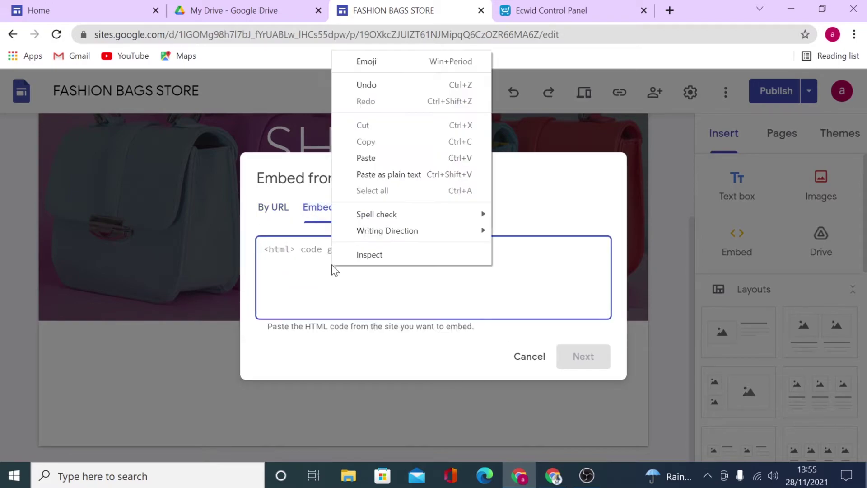
pyautogui.click(384, 158)
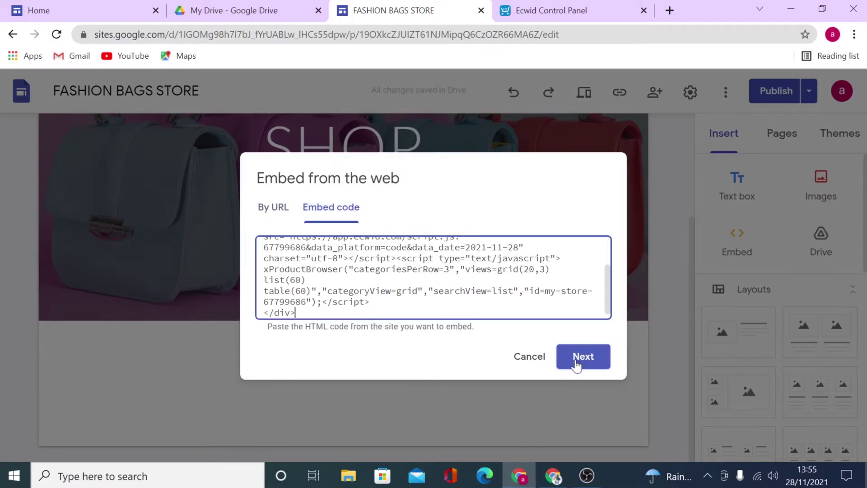
# Step: Preview the embedded storefront showing a leather bag and insert it onto the SHOP page
pyautogui.click(577, 364)
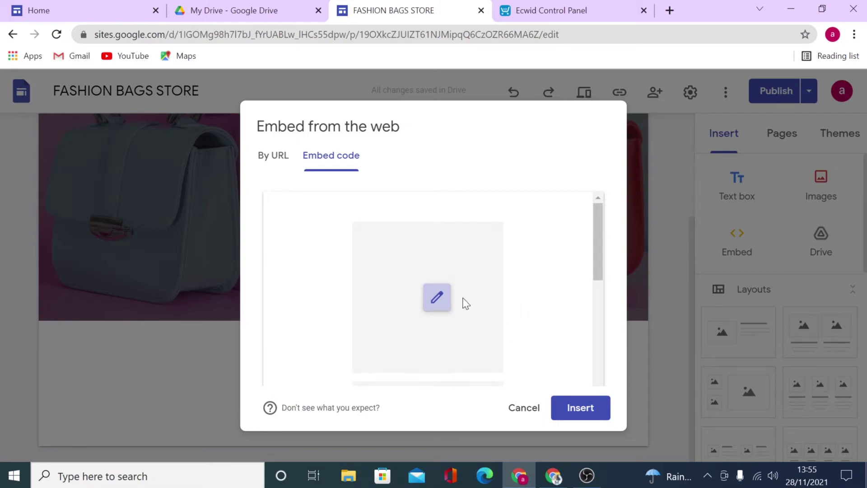
pyautogui.click(580, 408)
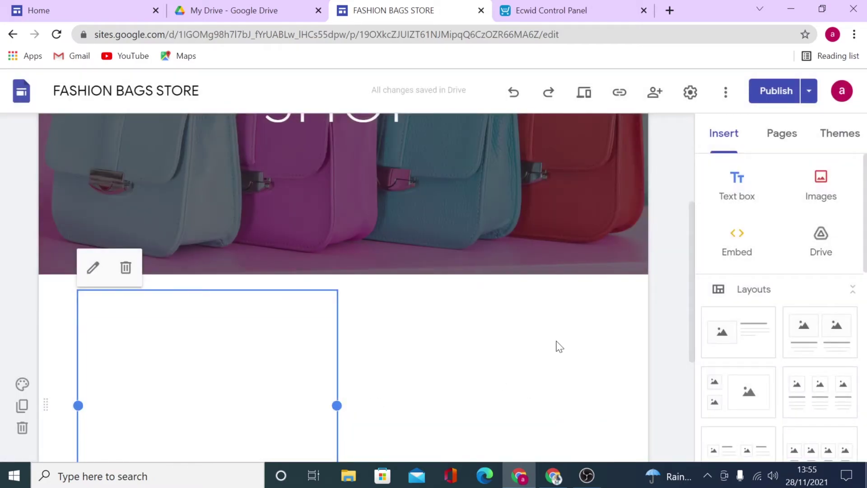
pyautogui.scroll(-2, 556, 346)
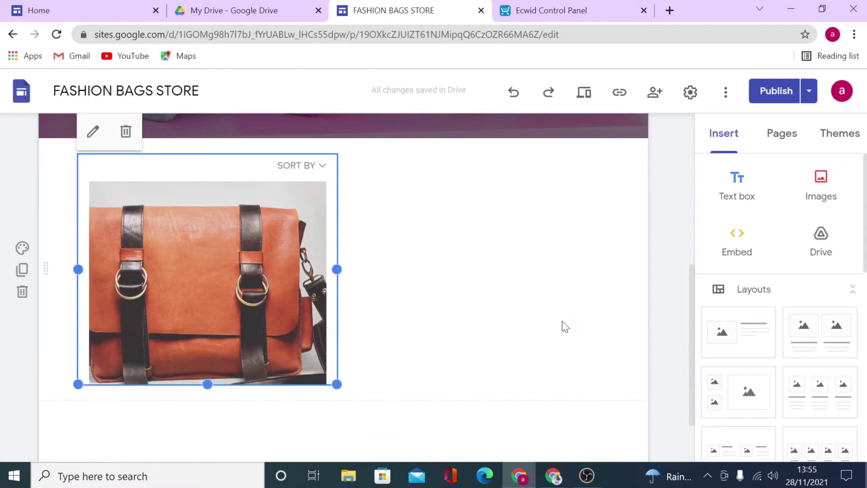
# Step: Drag the storefront embed's right edge across the page so two bags show side by side
pyautogui.moveTo(337, 270); pyautogui.dragTo(637, 268)
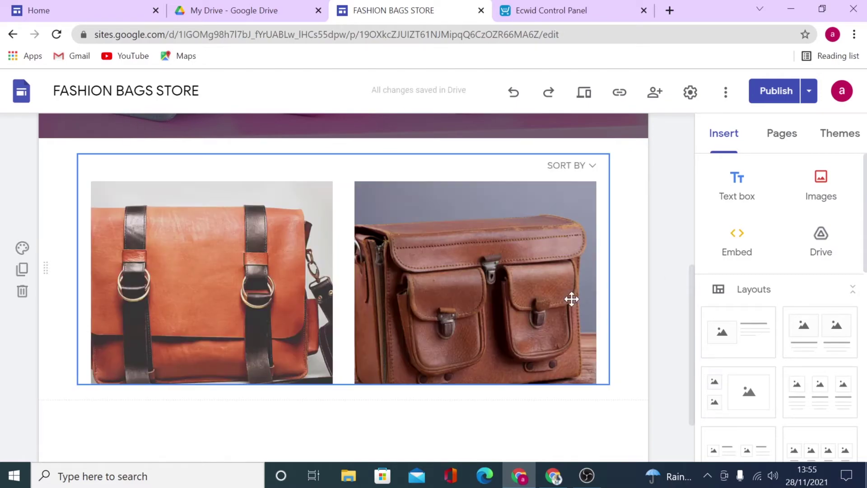
pyautogui.scroll(-1, 298, 247)
pyautogui.click(332, 228)
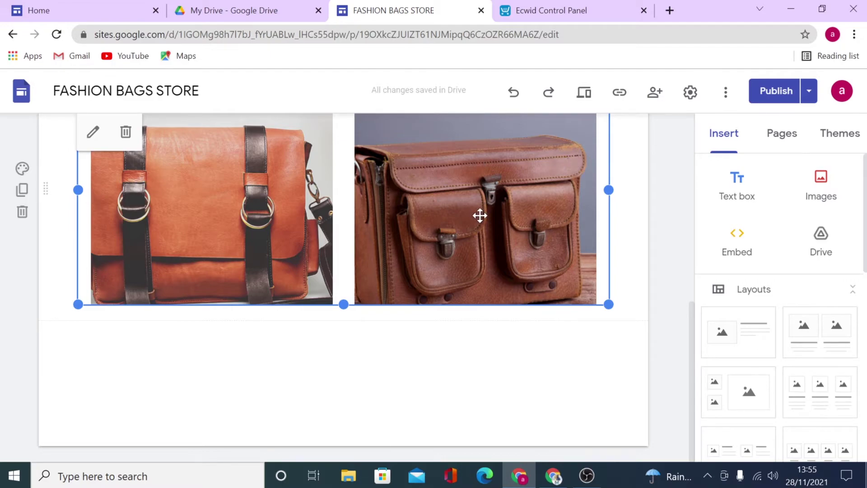
pyautogui.moveTo(461, 386)
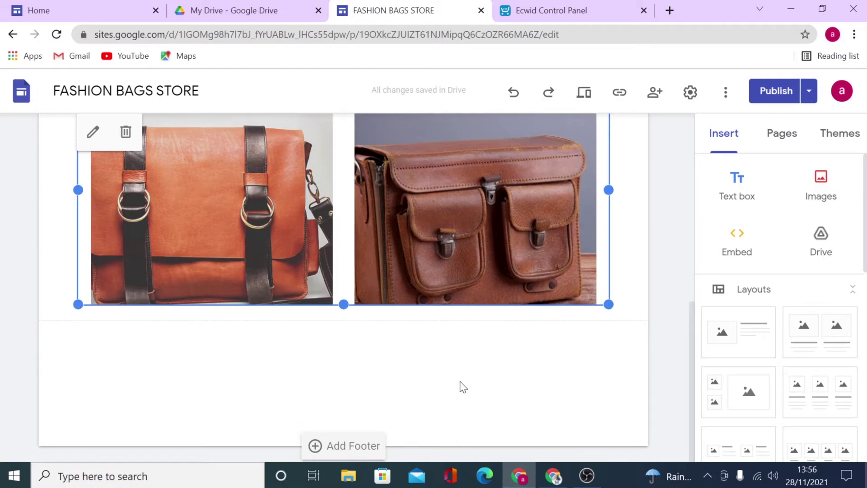
pyautogui.scroll(3, 447, 360)
pyautogui.scroll(5, 447, 362)
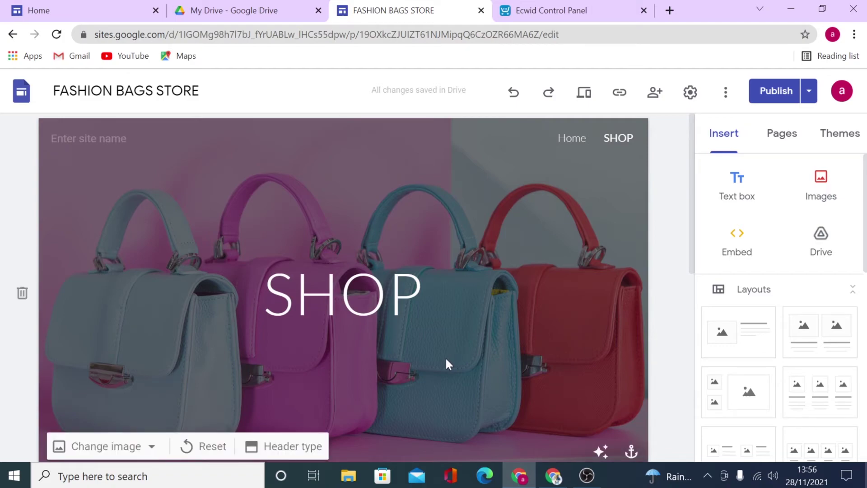
pyautogui.scroll(-3, 445, 358)
pyautogui.scroll(-3, 446, 358)
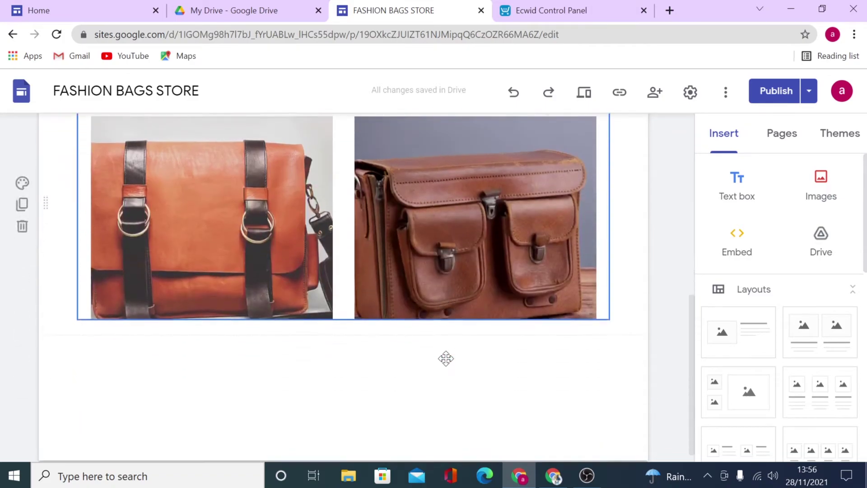
pyautogui.click(582, 93)
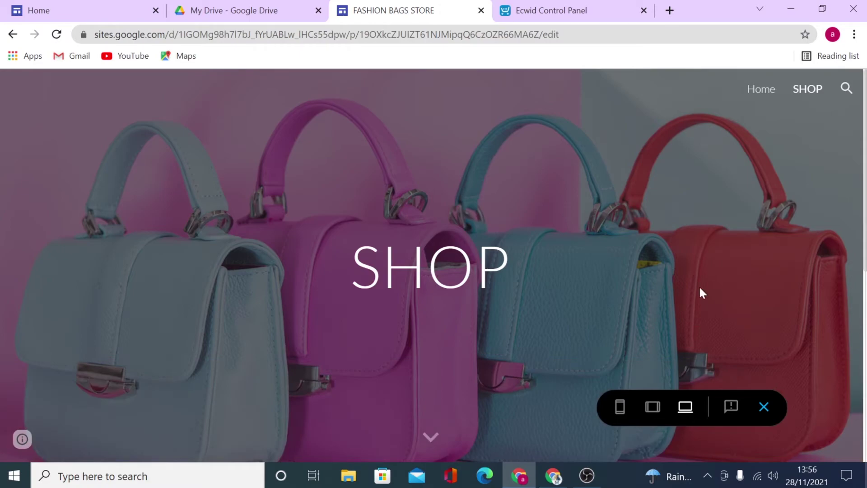
pyautogui.scroll(-5, 700, 294)
pyautogui.scroll(-2, 693, 273)
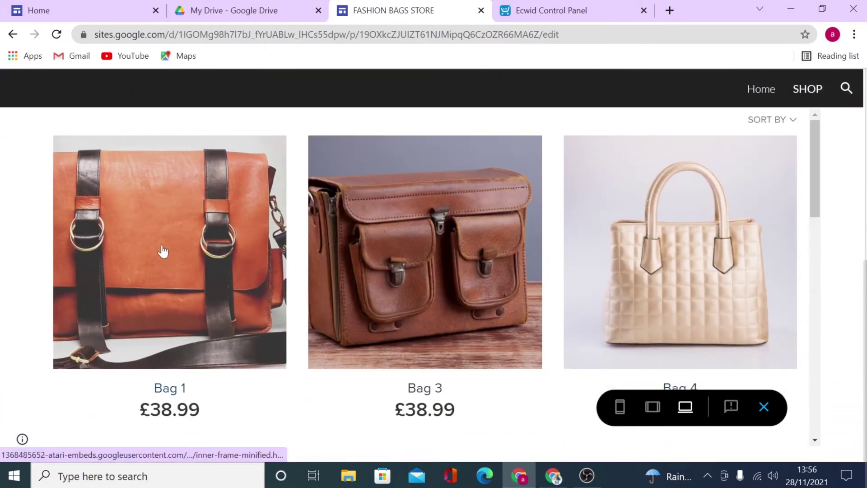
pyautogui.scroll(-3, 580, 280)
pyautogui.scroll(-4, 580, 280)
pyautogui.scroll(-4, 581, 281)
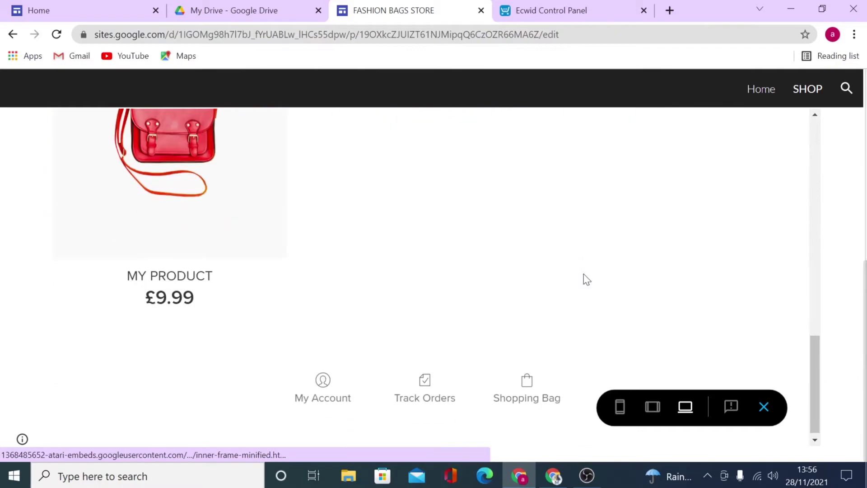
pyautogui.scroll(-1, 583, 279)
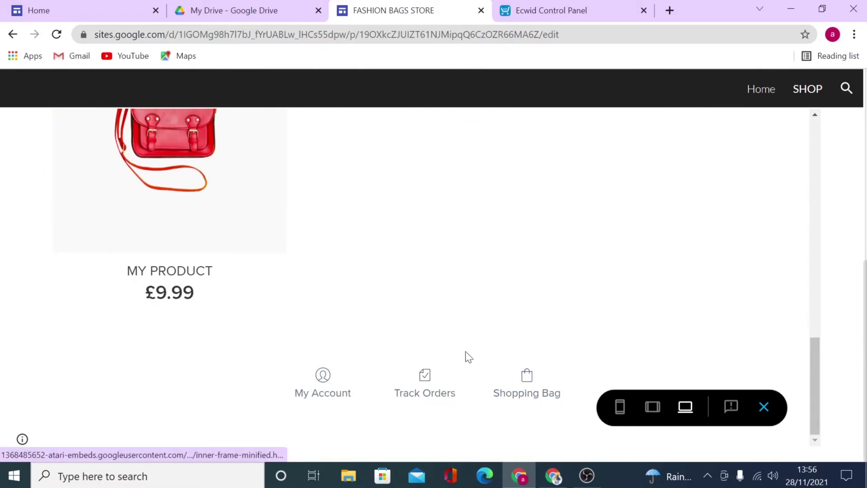
pyautogui.click(656, 410)
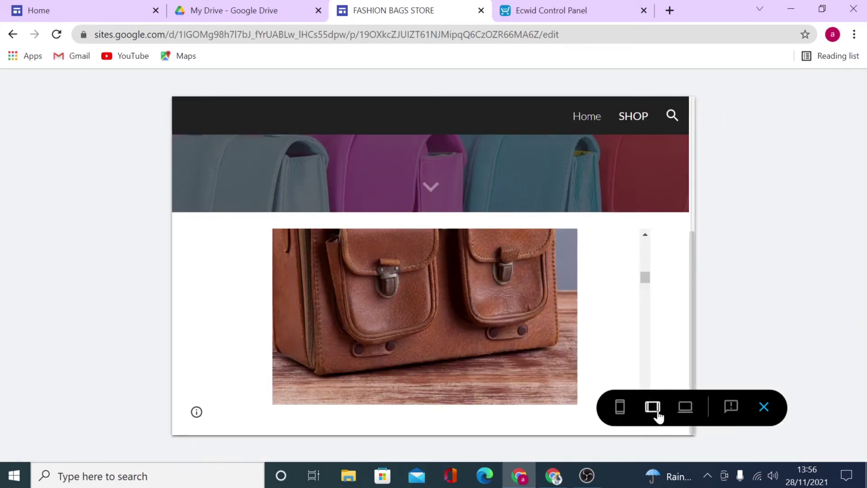
pyautogui.scroll(3, 567, 287)
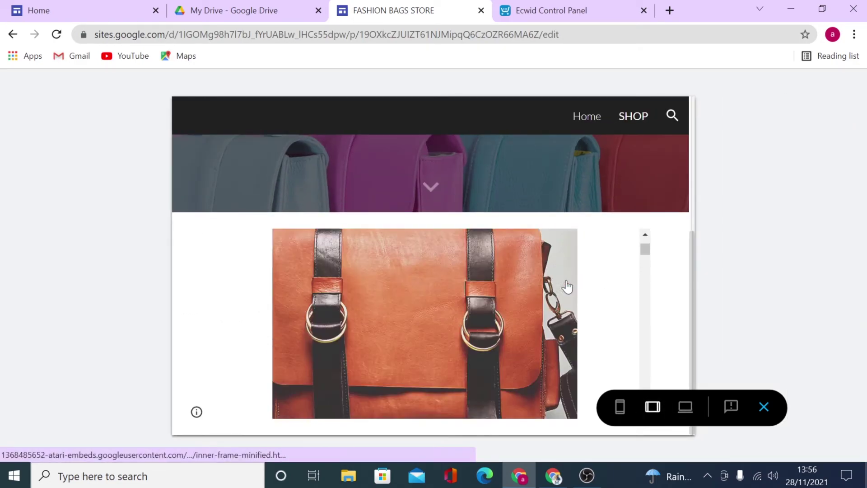
pyautogui.scroll(-2, 567, 287)
pyautogui.scroll(-2, 567, 286)
pyautogui.scroll(-2, 567, 287)
pyautogui.scroll(-2, 567, 287)
pyautogui.scroll(-2, 567, 287)
pyautogui.scroll(-2, 566, 286)
pyautogui.scroll(-2, 566, 287)
pyautogui.scroll(-3, 567, 286)
pyautogui.click(618, 406)
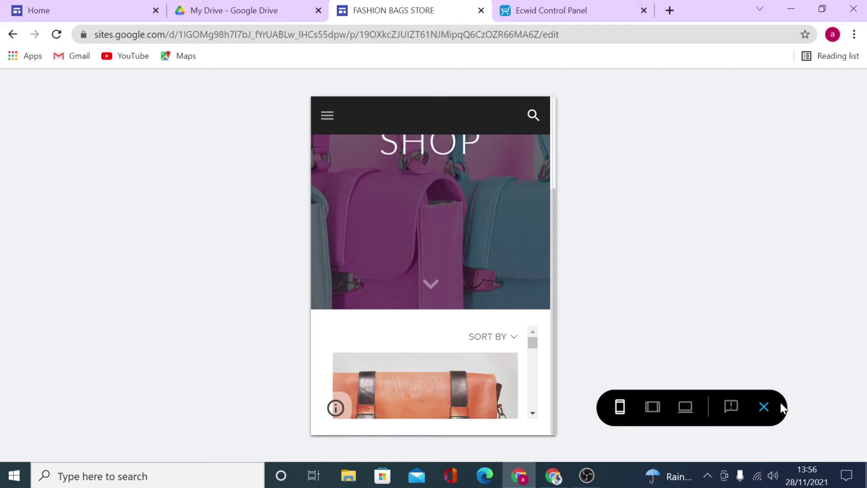
pyautogui.click(766, 408)
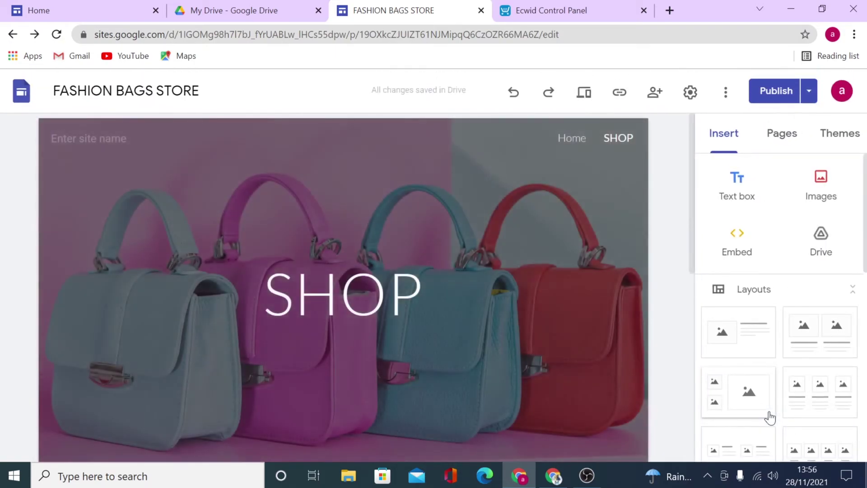
# Step: From the Home page, review pending changes and publish the updated site
pyautogui.click(569, 138)
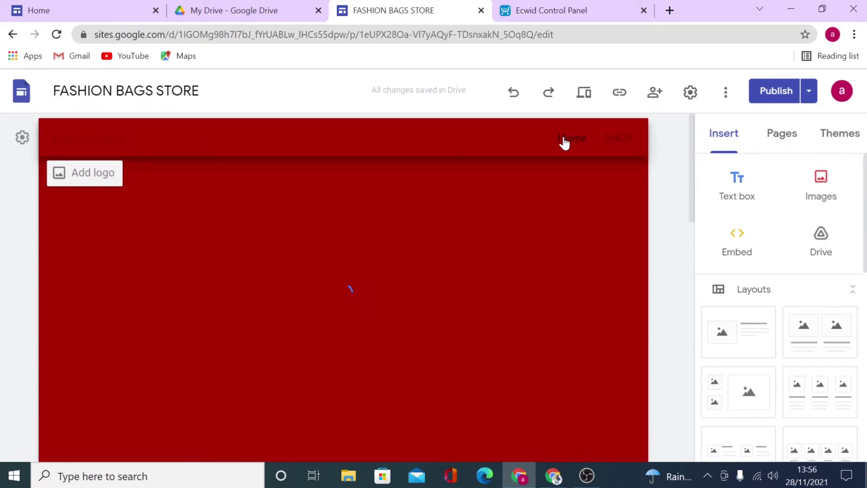
pyautogui.scroll(-2, 510, 139)
pyautogui.scroll(-4, 510, 139)
pyautogui.scroll(-5, 510, 139)
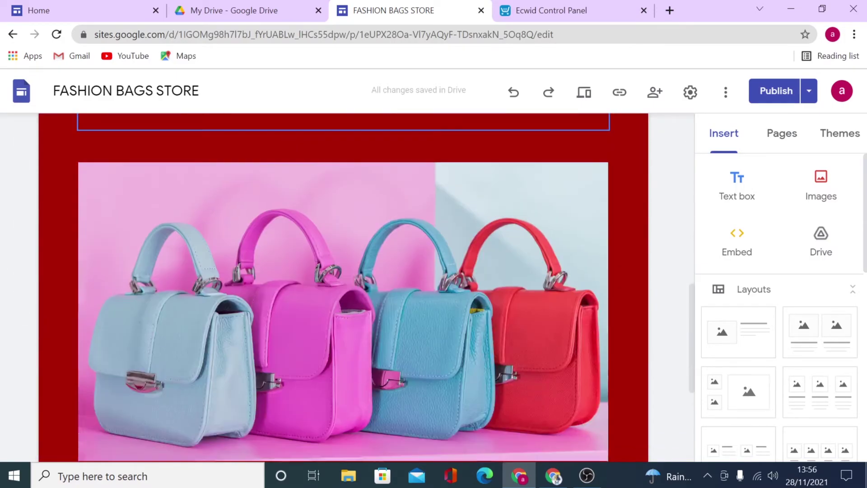
pyautogui.scroll(-3, 495, 345)
pyautogui.scroll(5, 535, 352)
pyautogui.scroll(2, 547, 358)
pyautogui.click(775, 91)
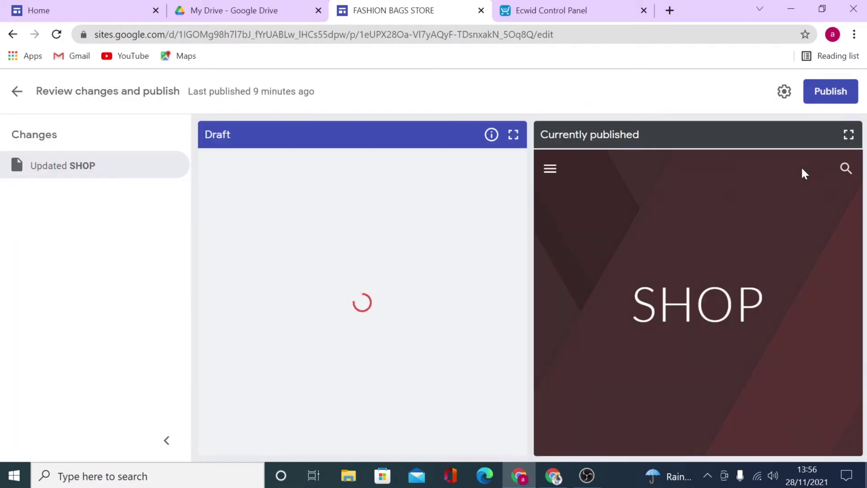
pyautogui.click(832, 92)
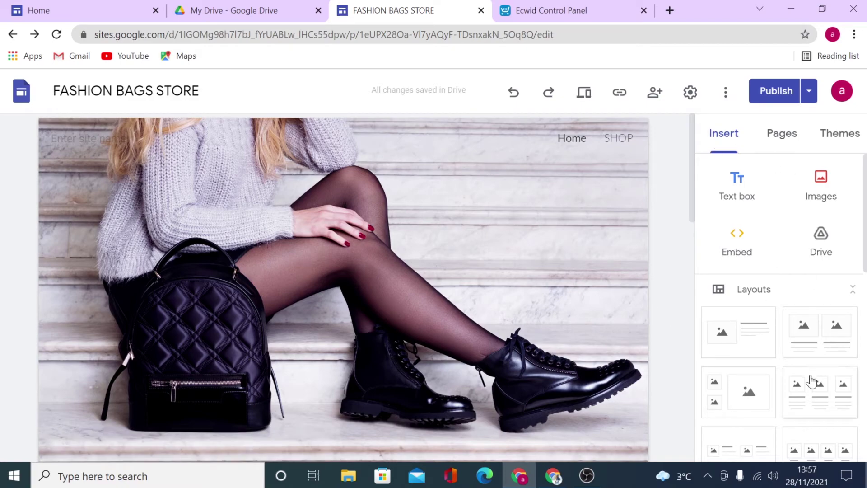
# Step: Glance at the available site themes and return to the Insert panel
pyautogui.click(844, 144)
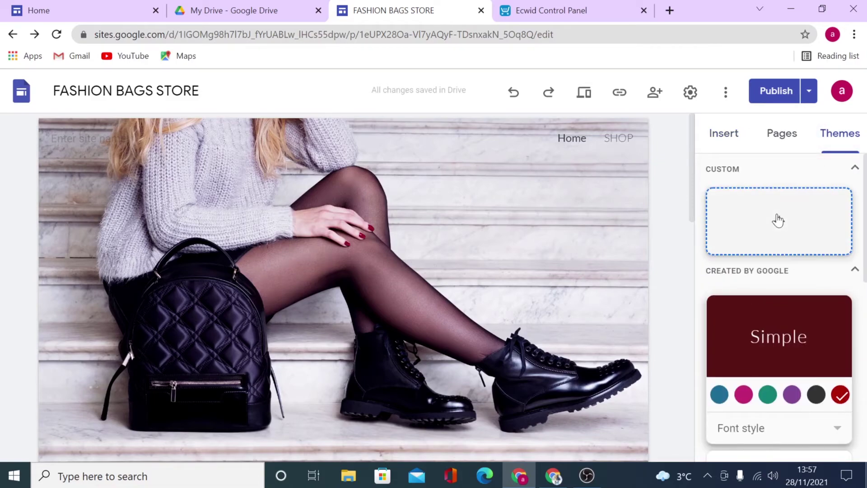
pyautogui.click(719, 136)
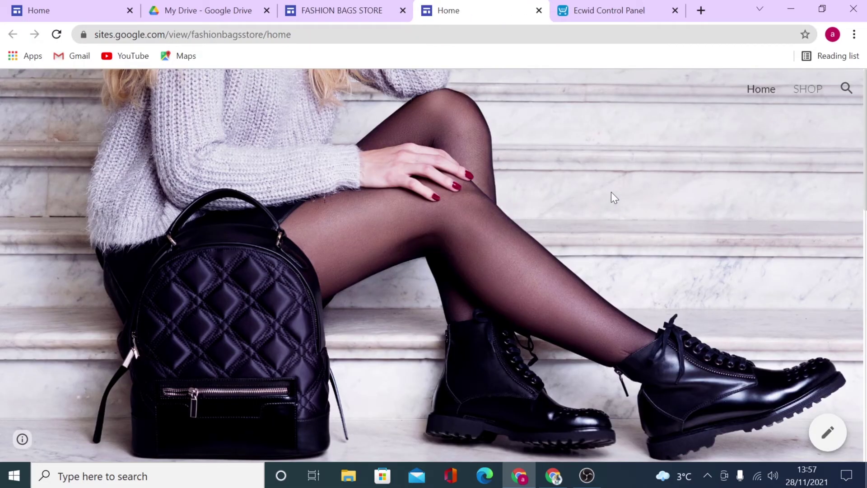
pyautogui.scroll(-3, 611, 191)
pyautogui.scroll(-5, 611, 192)
pyautogui.scroll(-5, 611, 191)
pyautogui.scroll(-2, 611, 191)
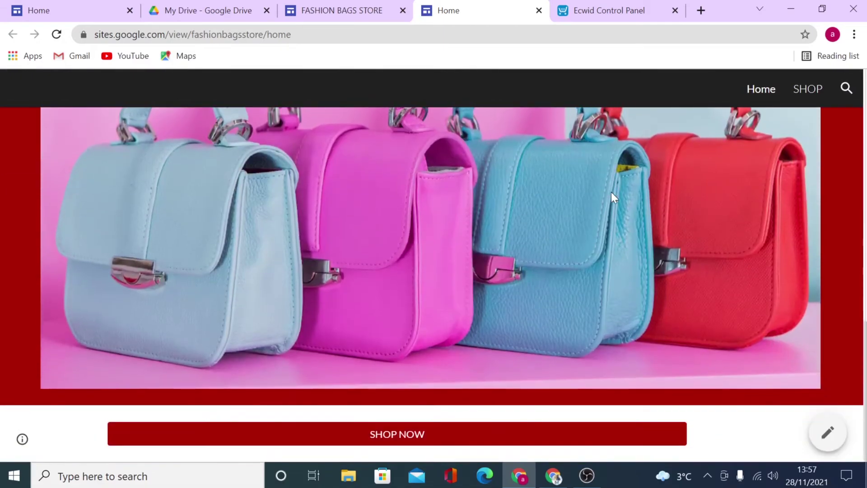
pyautogui.scroll(10, 611, 191)
# Step: On the live site go to SHOP NOW, add Bag 4 at £38.99 to the shopping bag and view it
pyautogui.click(424, 339)
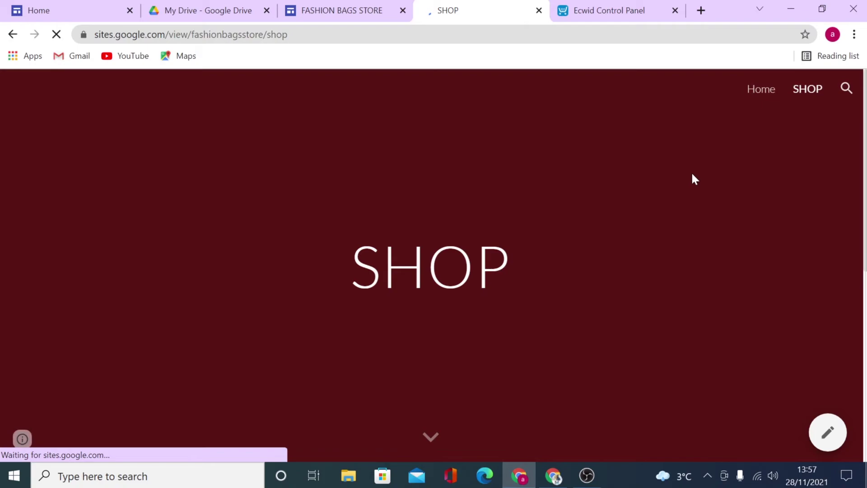
pyautogui.scroll(-5, 694, 176)
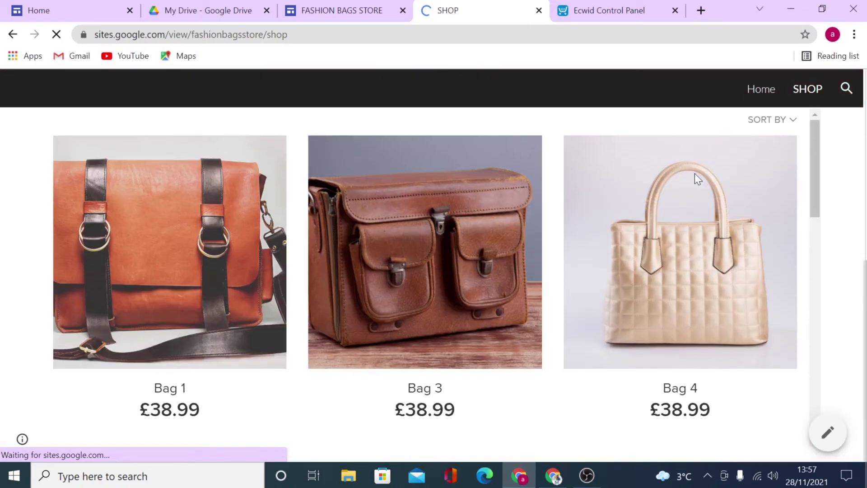
pyautogui.scroll(-2, 694, 178)
pyautogui.scroll(-4, 694, 178)
pyautogui.scroll(-3, 694, 178)
pyautogui.scroll(4, 694, 178)
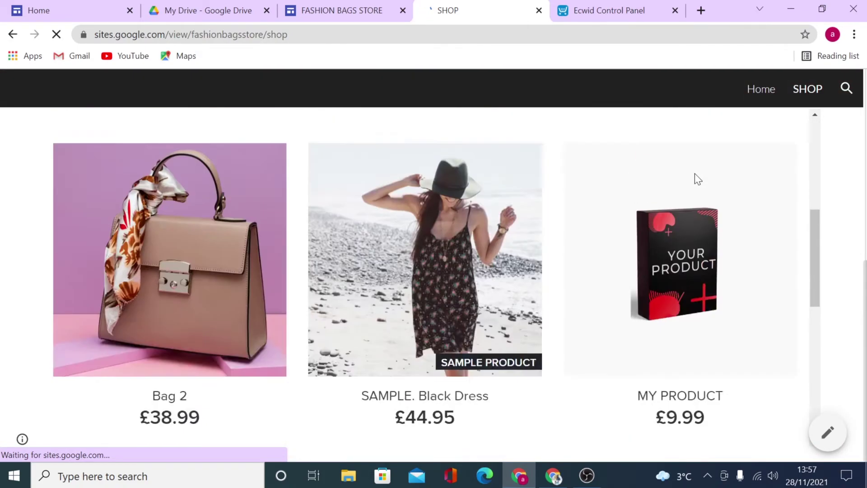
pyautogui.scroll(2, 694, 178)
pyautogui.click(692, 178)
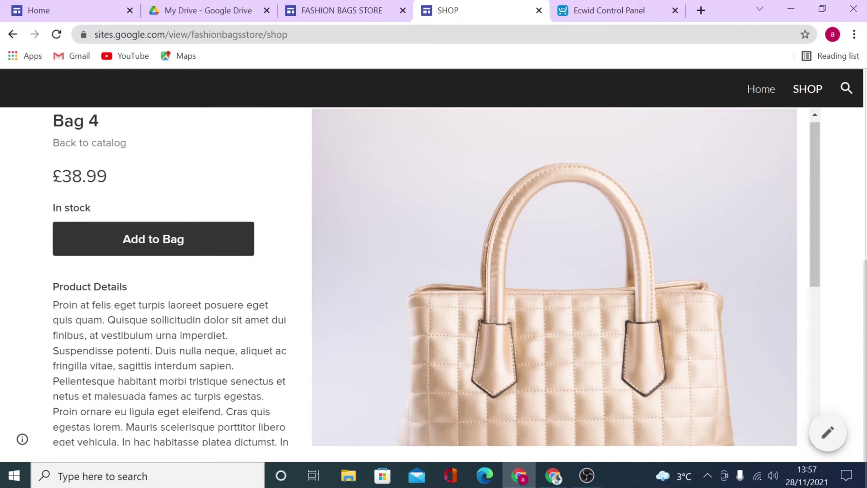
pyautogui.scroll(-4, 178, 238)
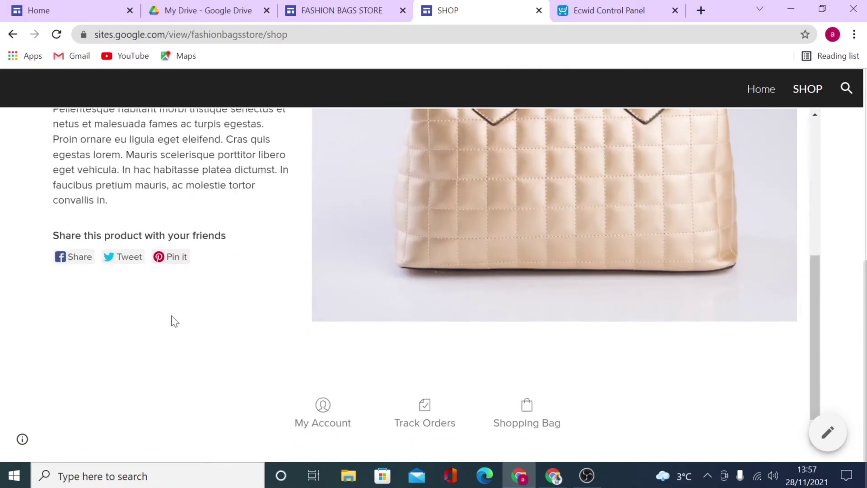
pyautogui.scroll(4, 234, 325)
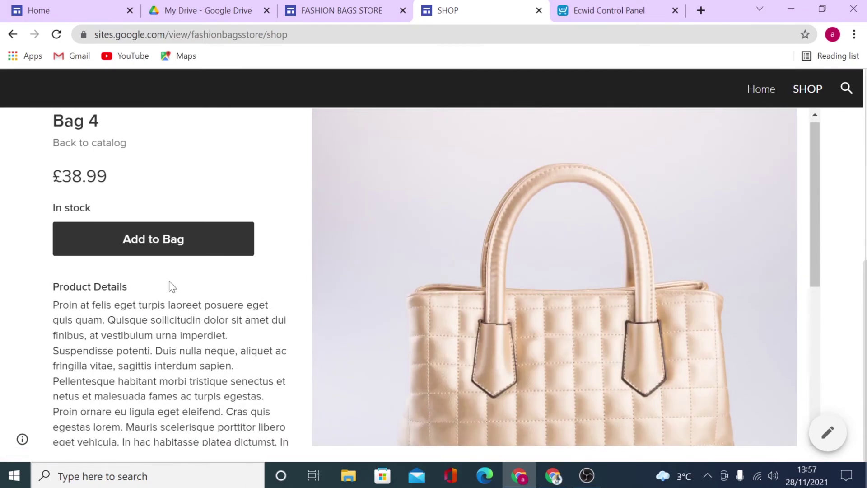
pyautogui.click(182, 252)
pyautogui.scroll(-4, 238, 271)
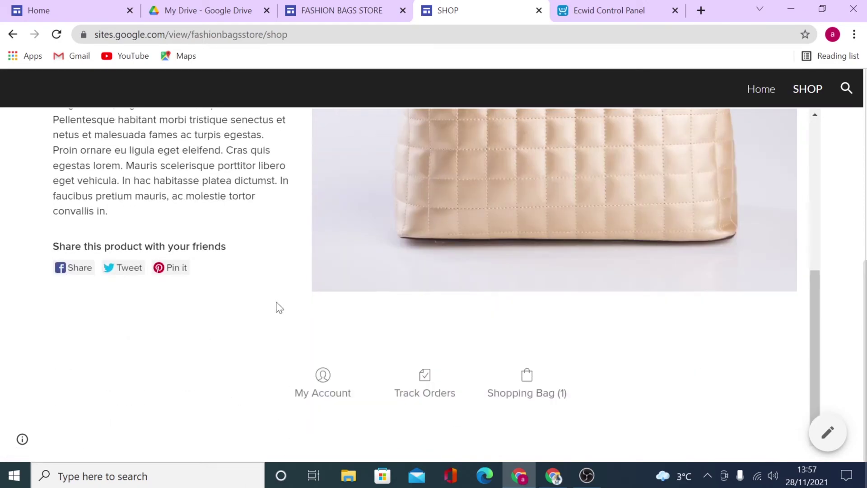
pyautogui.click(546, 401)
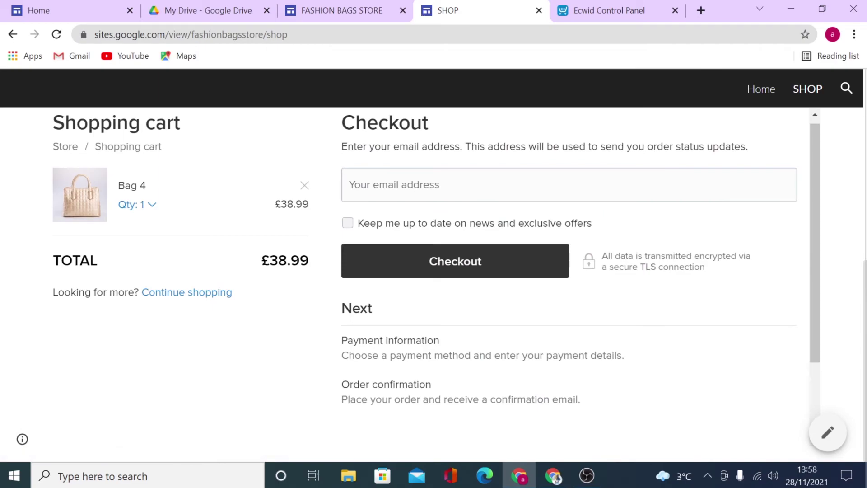
# Step: Fill in the saved customer email and continue checkout to the Pay by cash step
pyautogui.click(403, 200)
pyautogui.click(407, 225)
pyautogui.click(418, 283)
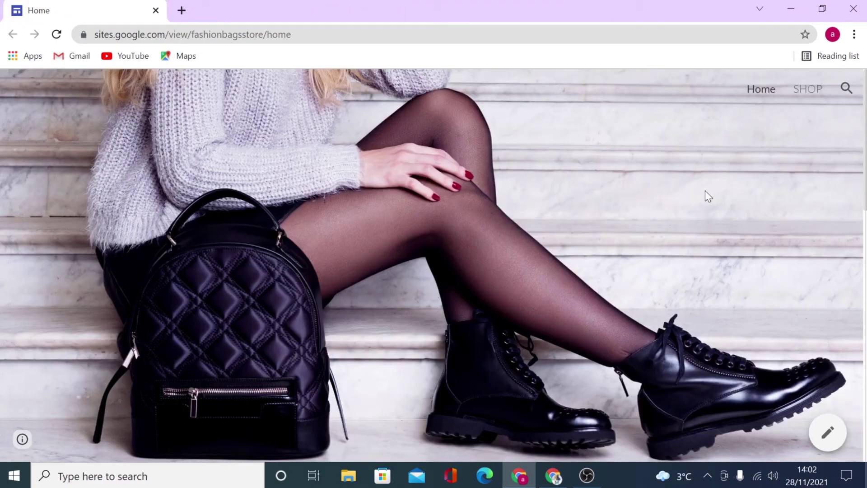
pyautogui.scroll(-3, 705, 195)
pyautogui.scroll(-3, 704, 192)
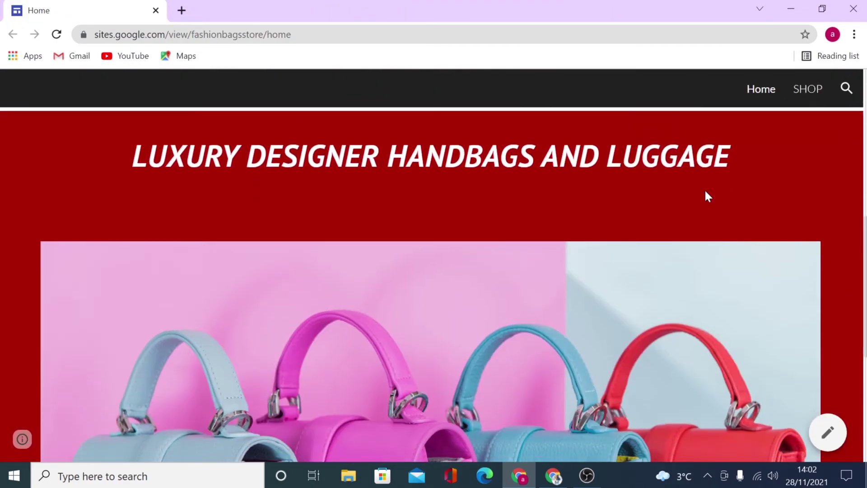
pyautogui.scroll(-2, 704, 191)
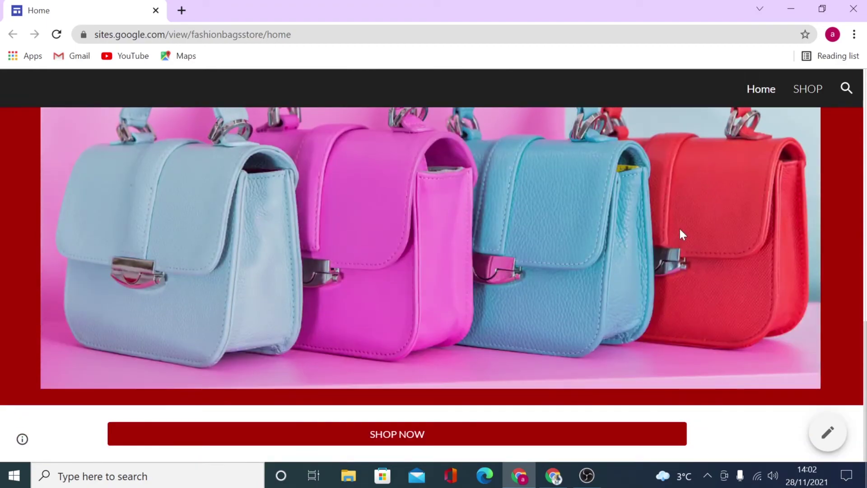
pyautogui.scroll(-4, 680, 233)
pyautogui.scroll(-3, 680, 234)
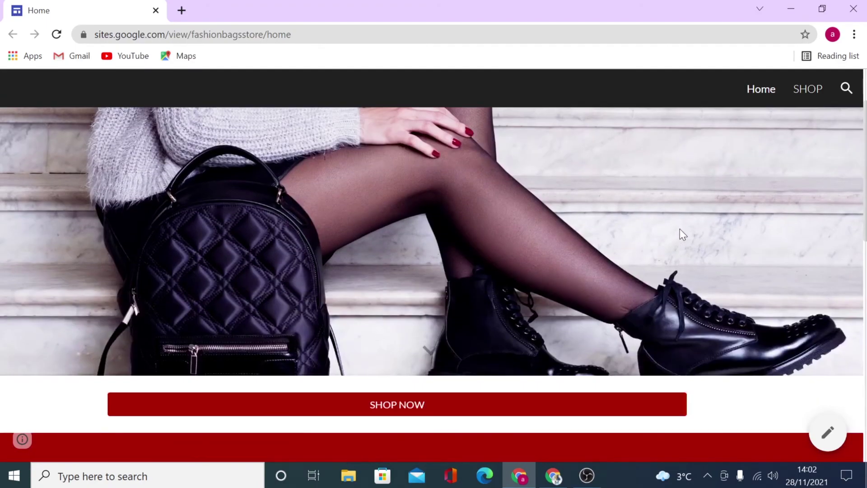
pyautogui.scroll(-2, 679, 234)
pyautogui.scroll(-2, 674, 236)
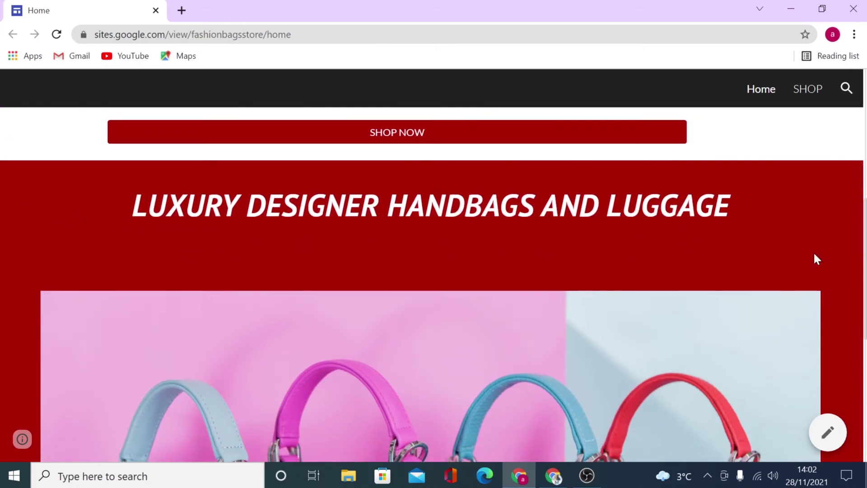
pyautogui.scroll(10, 797, 236)
pyautogui.scroll(-3, 668, 265)
pyautogui.scroll(-3, 668, 265)
pyautogui.scroll(-3, 668, 265)
pyautogui.scroll(-2, 668, 263)
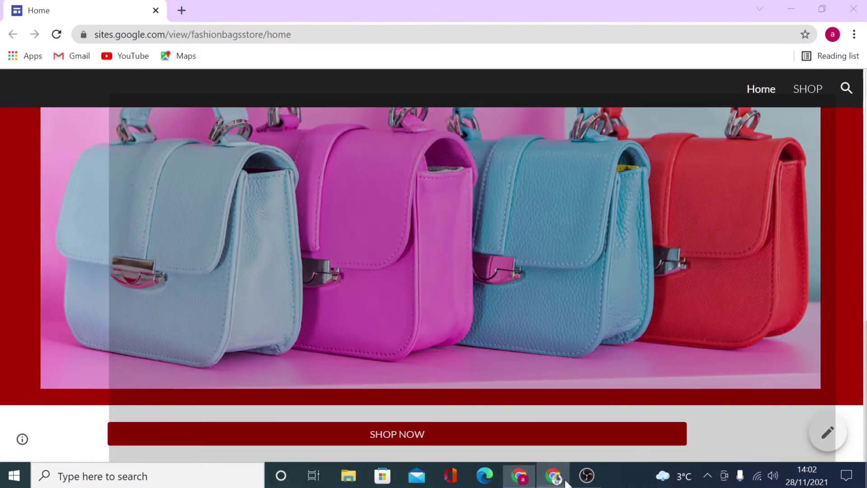
# Step: In Canva search Photos for fashion bags and add the blue bag with roses photo to Page 1
pyautogui.click(554, 475)
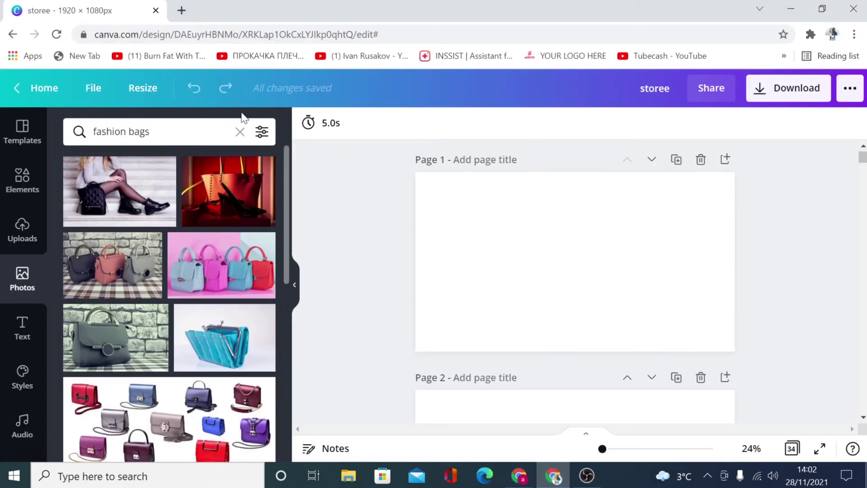
pyautogui.click(169, 132)
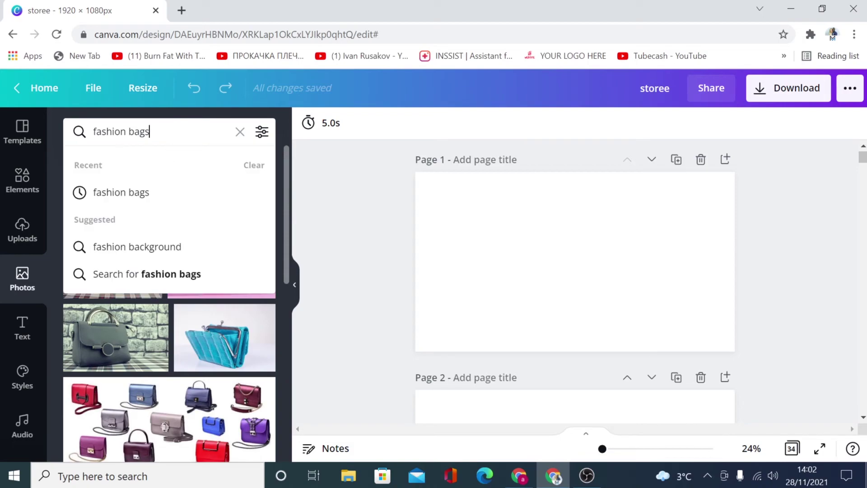
pyautogui.click(827, 270)
pyautogui.scroll(-3, 180, 288)
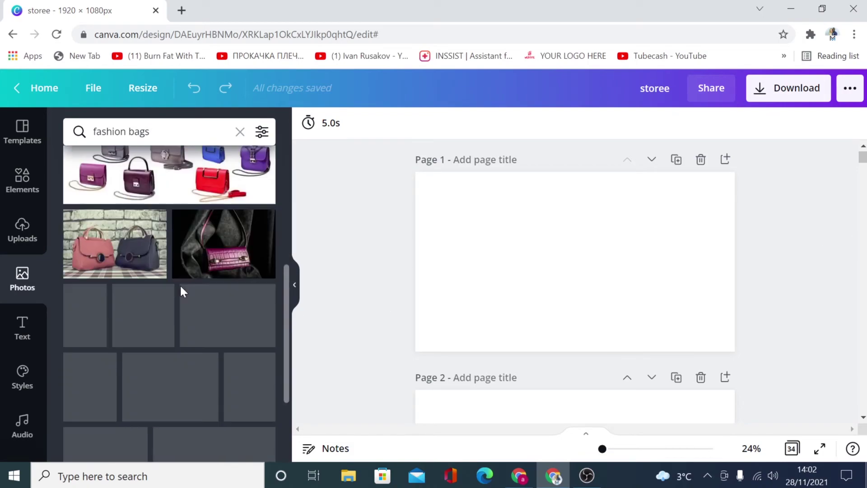
pyautogui.scroll(-2, 181, 291)
pyautogui.scroll(-3, 179, 284)
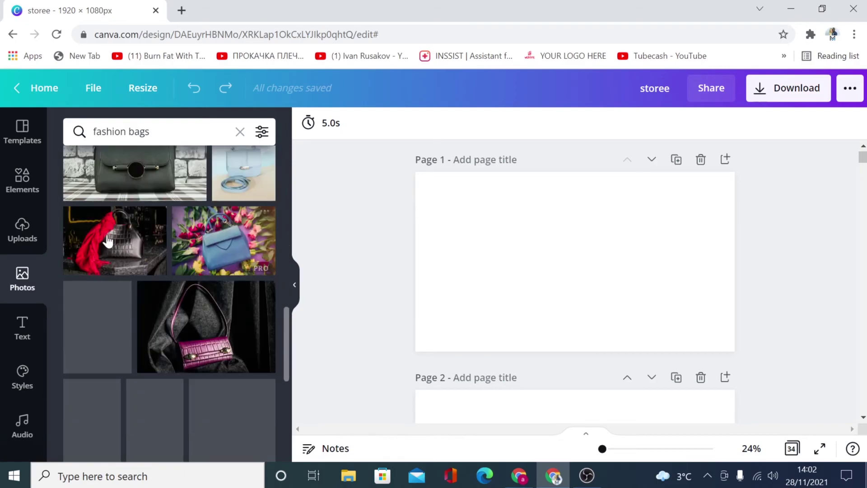
pyautogui.click(20, 181)
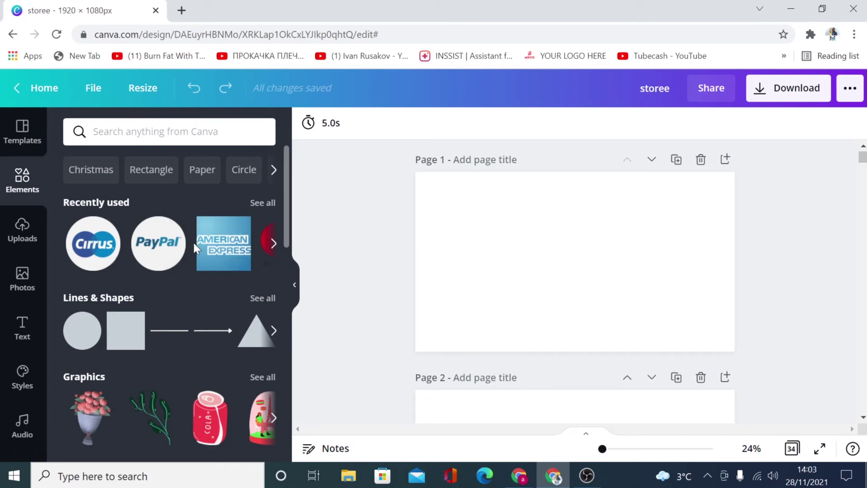
pyautogui.click(24, 275)
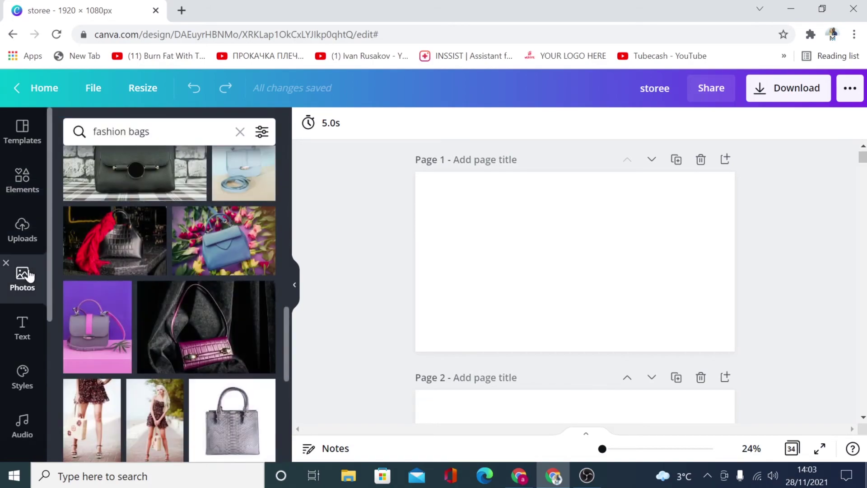
pyautogui.click(225, 248)
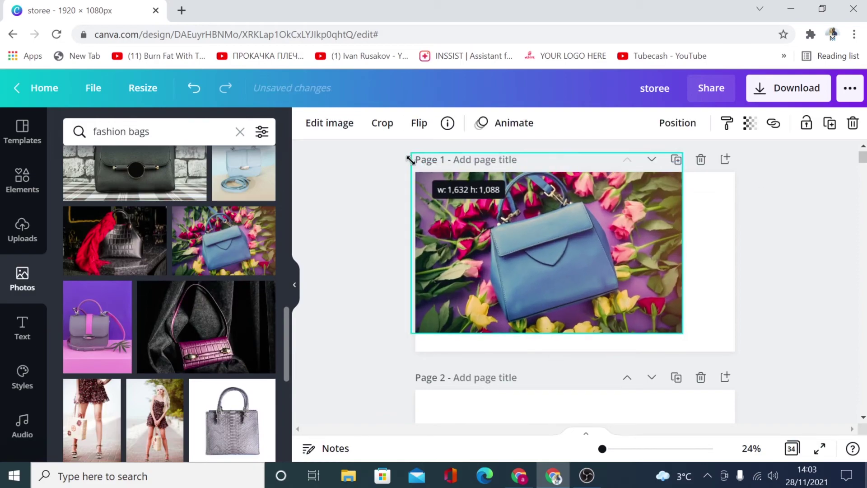
# Step: Resize the bag photo to cover Page 1, then review the Download file types and close
pyautogui.moveTo(471, 189); pyautogui.dragTo(410, 160)
pyautogui.moveTo(681, 333); pyautogui.dragTo(759, 378)
pyautogui.click(813, 98)
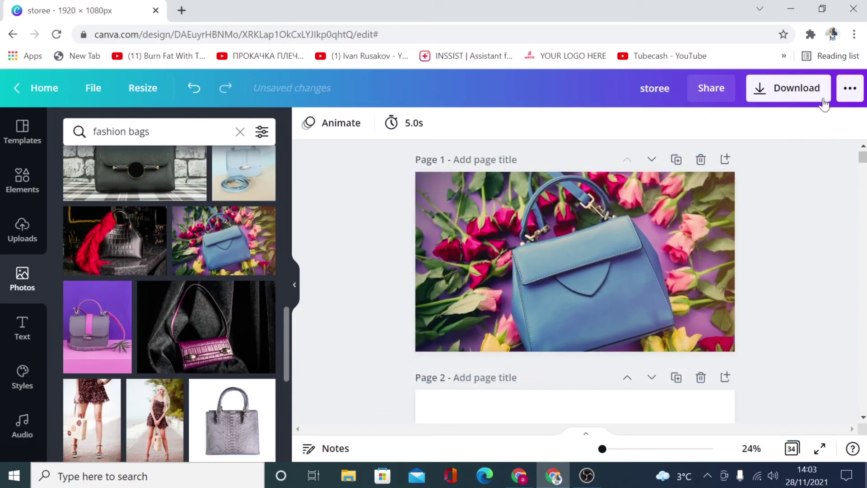
pyautogui.click(808, 191)
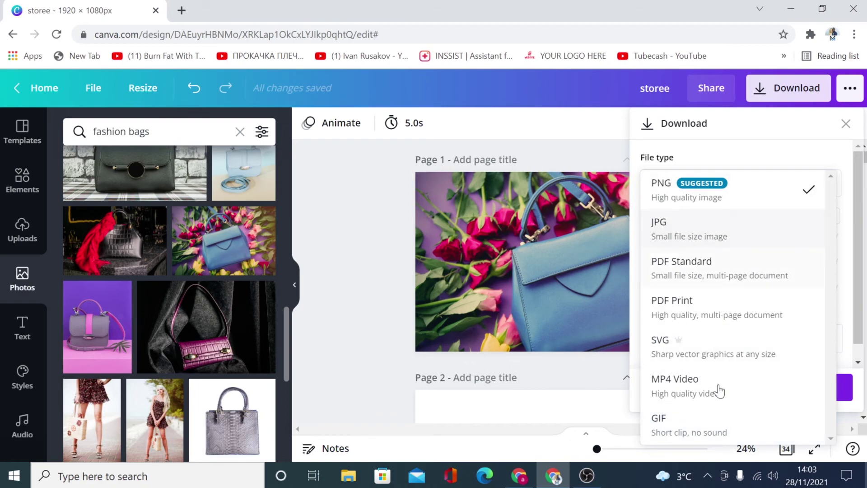
pyautogui.click(591, 156)
pyautogui.click(591, 156)
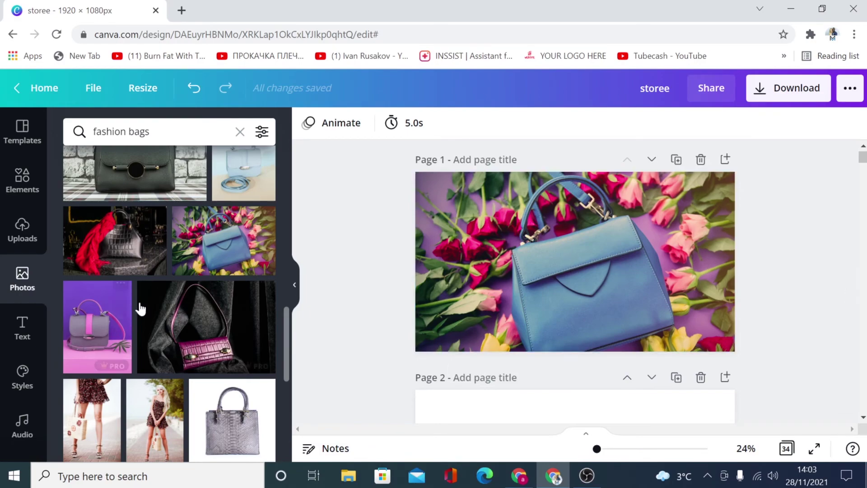
pyautogui.moveTo(205, 327)
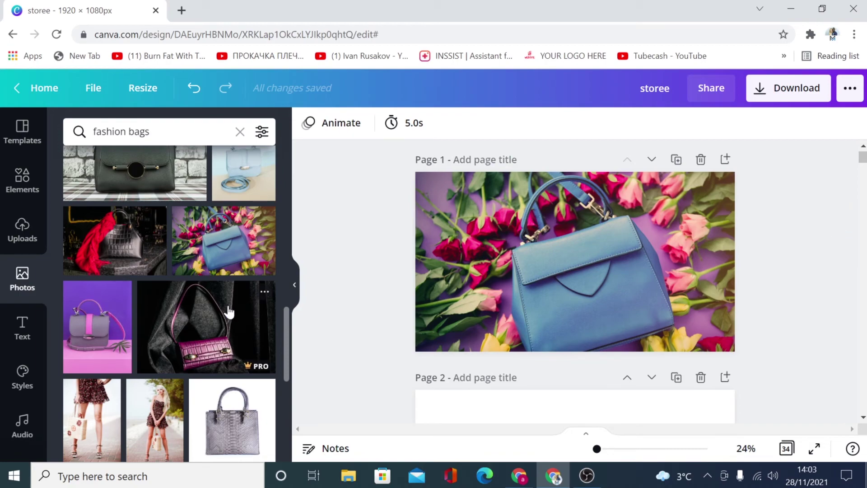
pyautogui.scroll(-3, 229, 311)
pyautogui.scroll(-1, 229, 311)
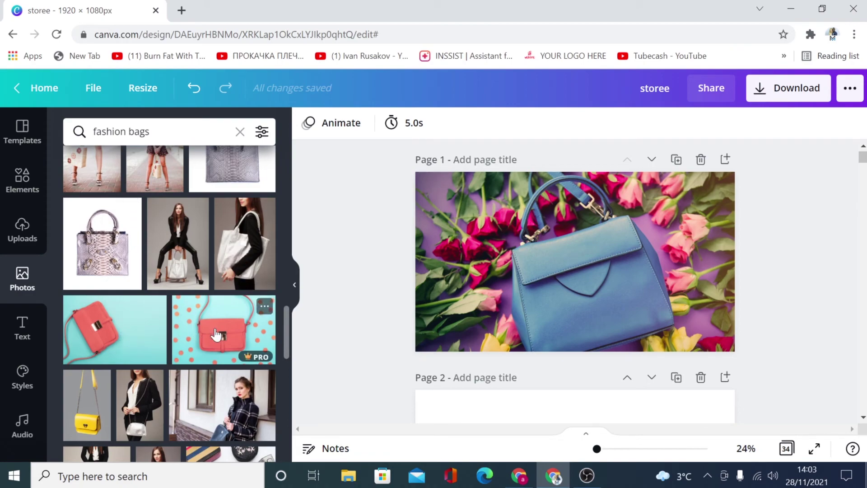
pyautogui.scroll(-2, 210, 330)
pyautogui.moveTo(157, 343)
pyautogui.moveTo(230, 343)
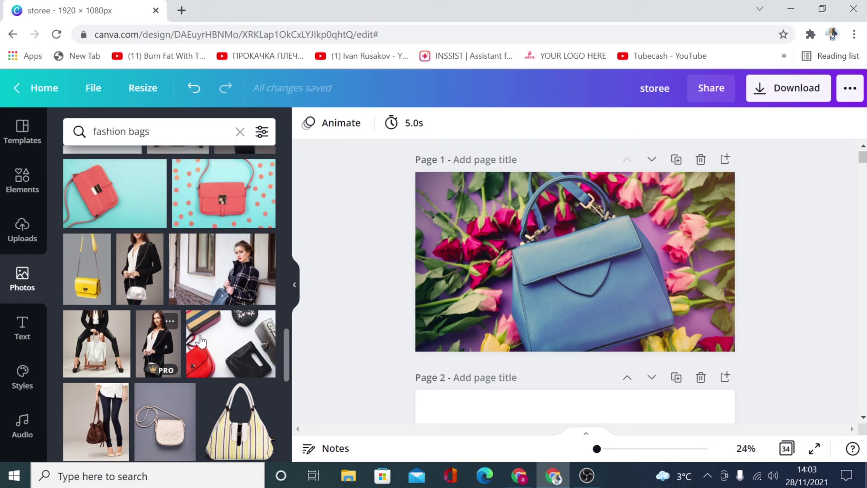
pyautogui.scroll(-1, 248, 340)
pyautogui.scroll(-2, 231, 321)
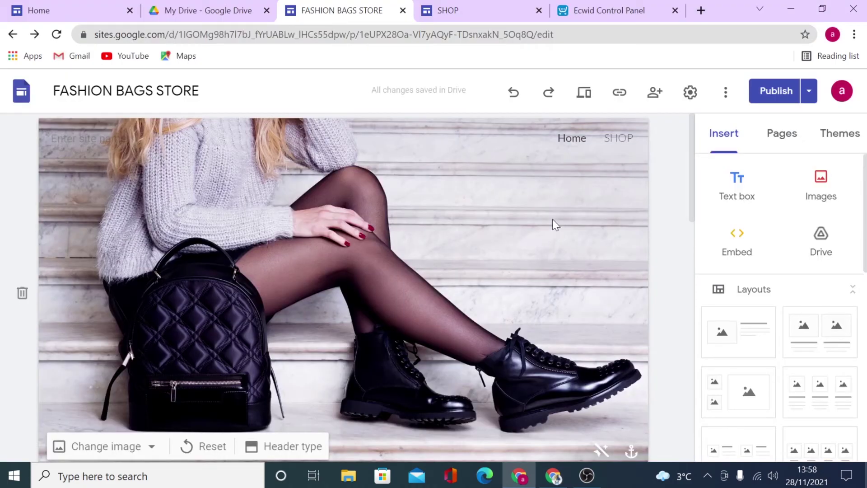
pyautogui.scroll(-1, 553, 218)
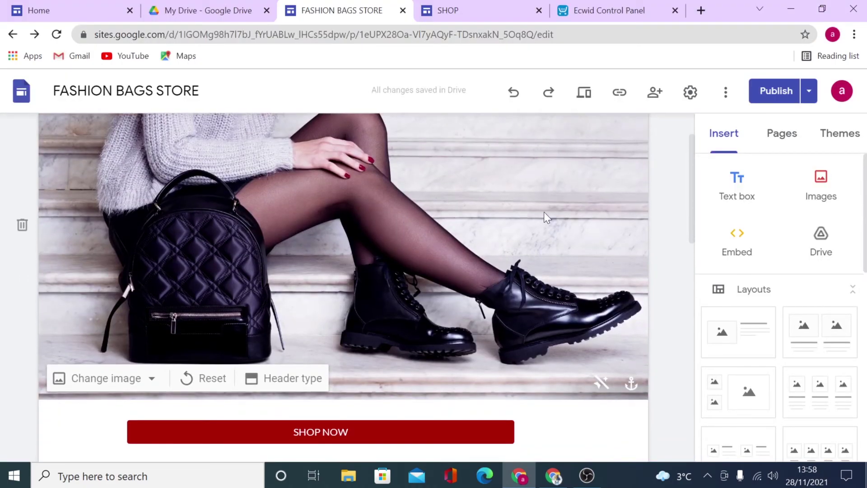
pyautogui.scroll(1, 545, 216)
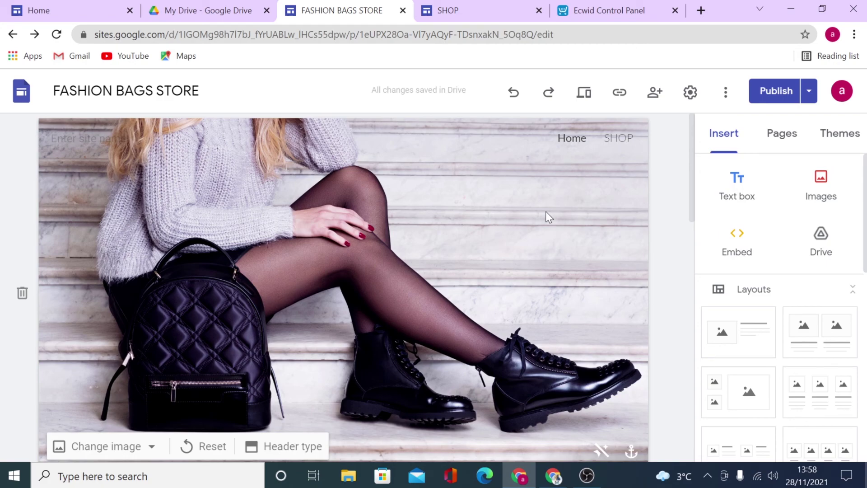
pyautogui.click(601, 14)
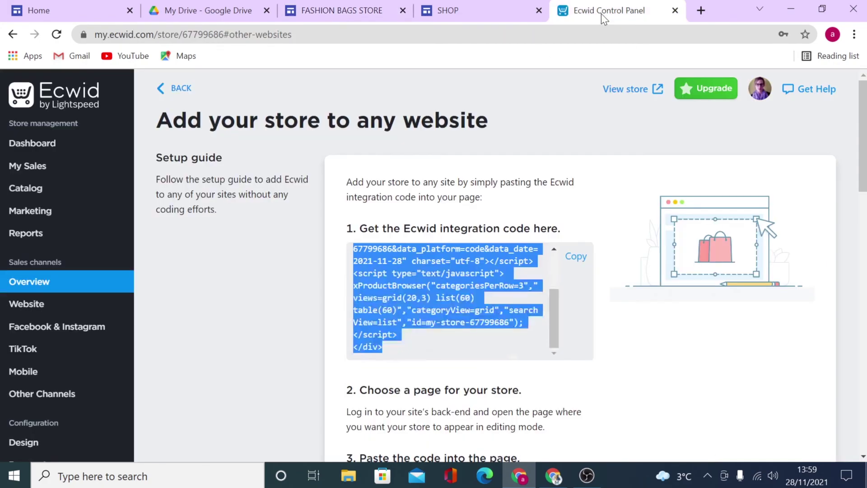
pyautogui.click(359, 14)
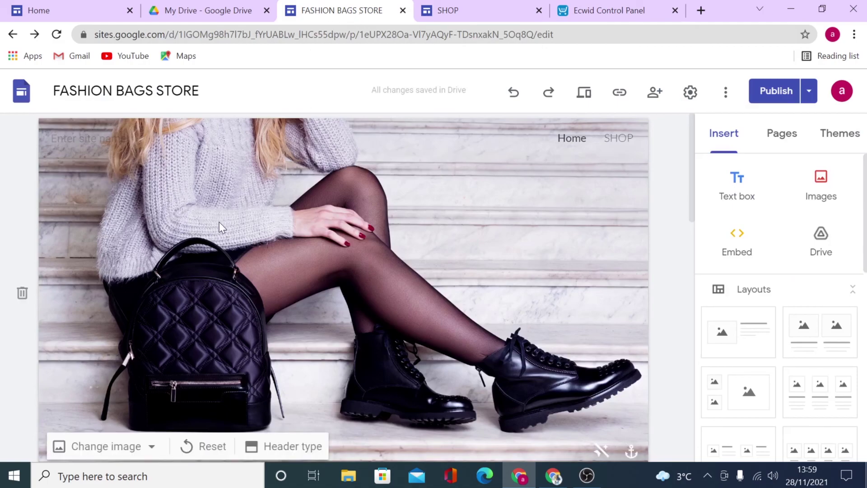